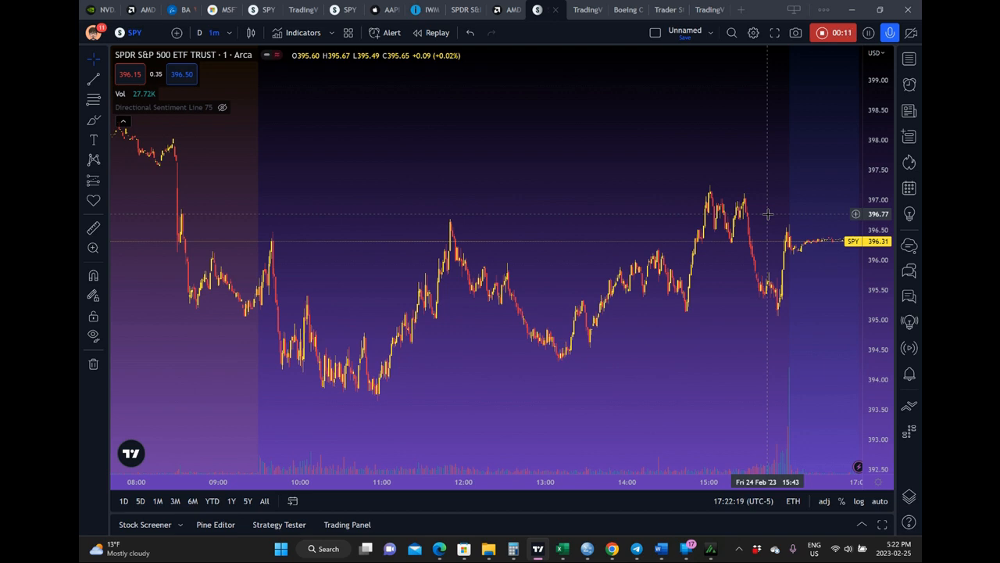
Step: Switch the SPY chart to the 1-hour interval and limit its session to regular trading hours
scroll(768, 213, "down", 1)
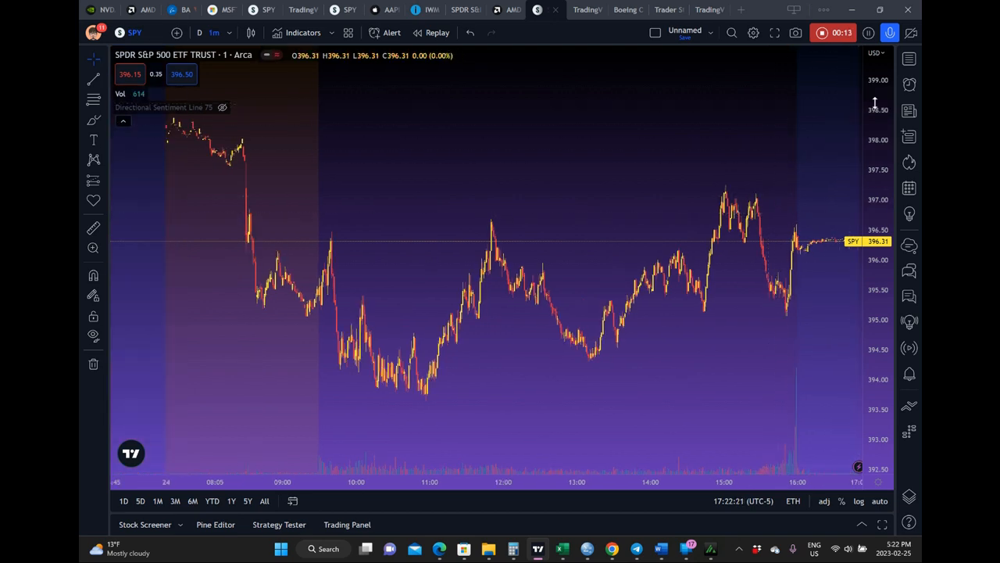
left_click_drag(875, 106, 867, 160)
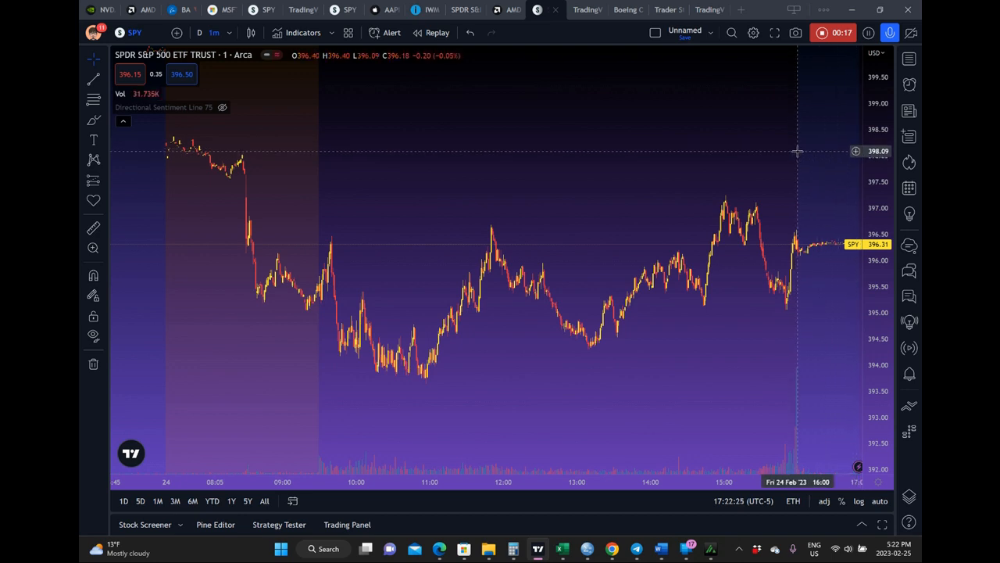
scroll(797, 151, "down", 1)
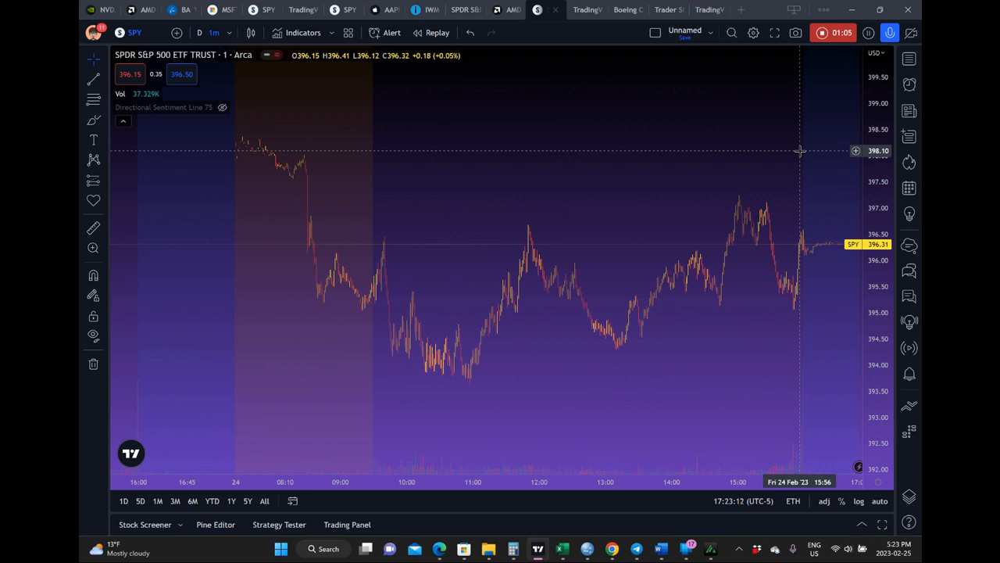
left_click(227, 33)
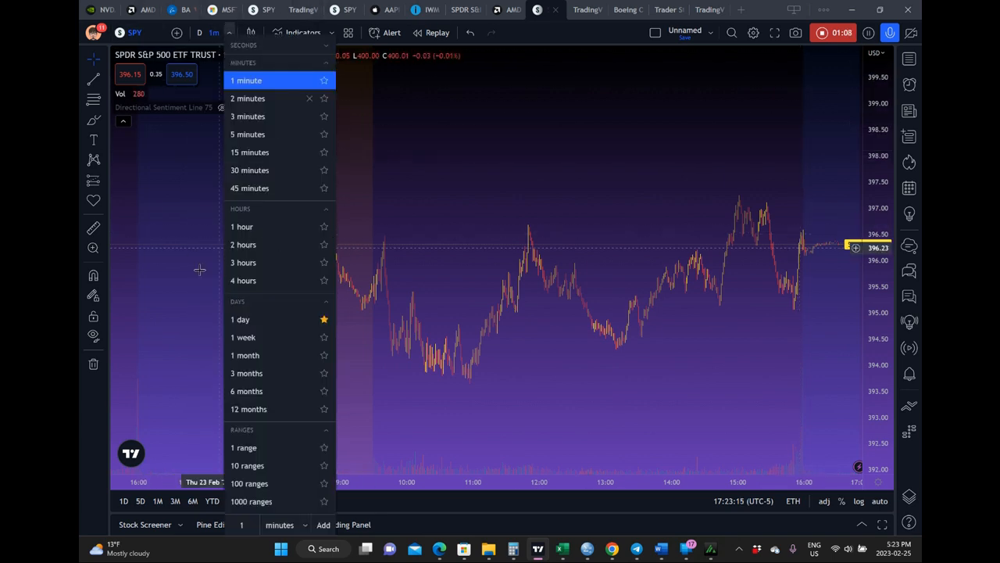
left_click(267, 225)
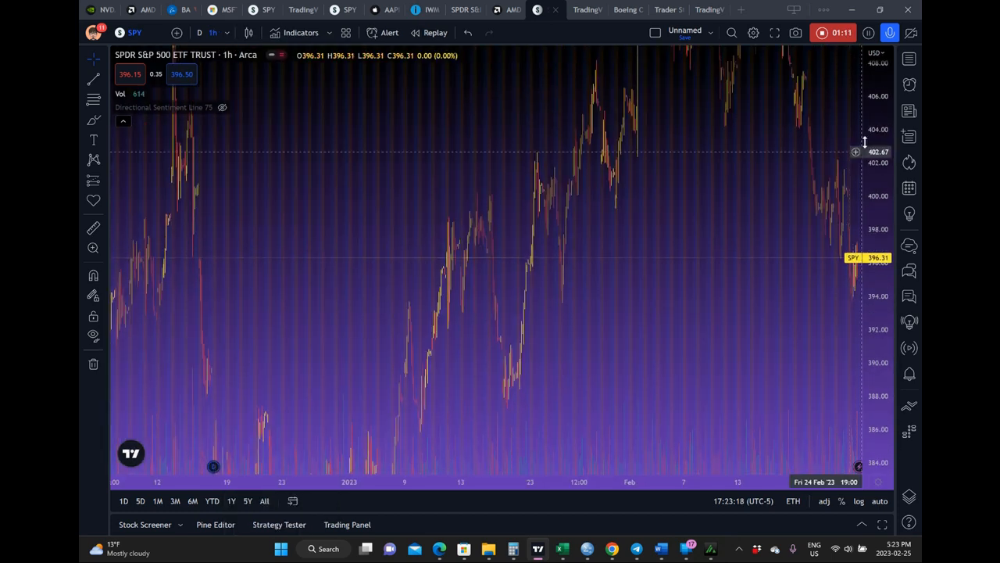
left_click_drag(600, 99, 486, 100)
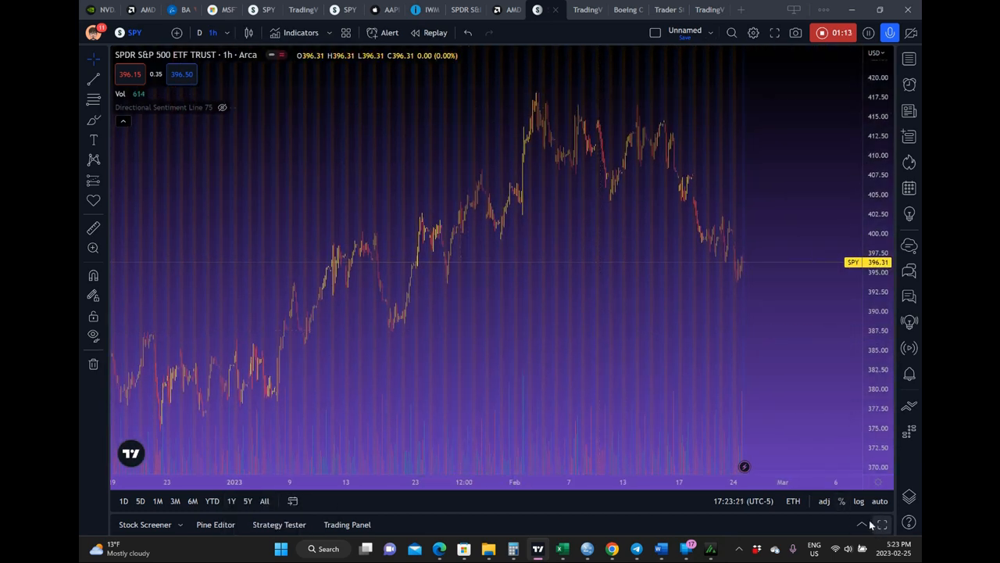
left_click(793, 501)
left_click(821, 458)
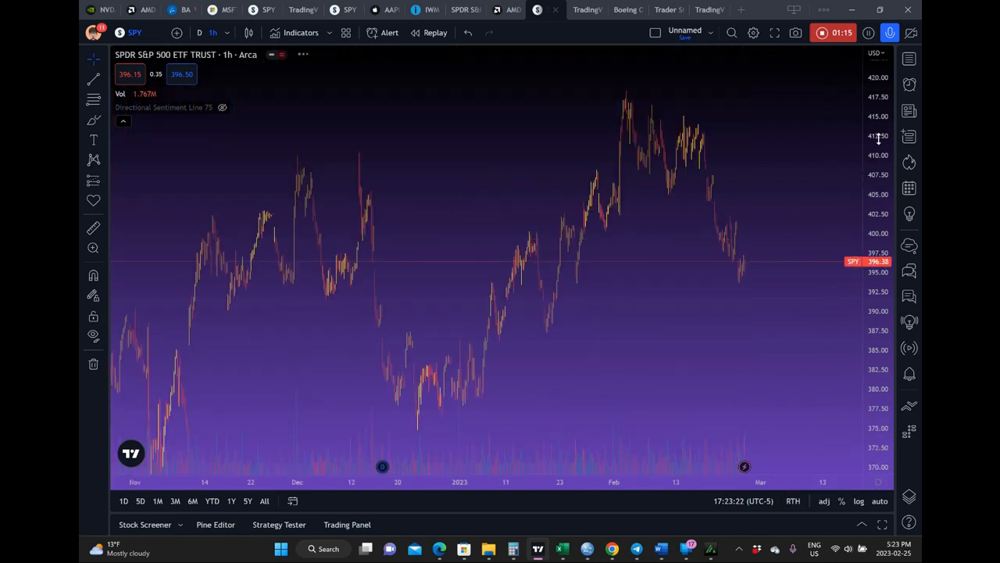
Step: Examine the hourly SPY price history back to early 2022
left_click_drag(888, 118, 871, 290)
scroll(586, 301, "down", 3)
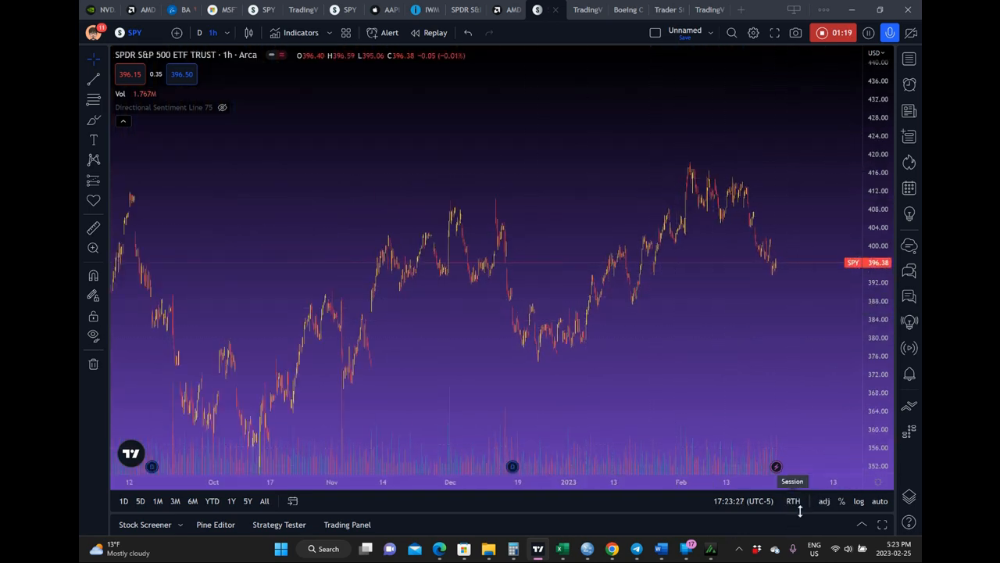
left_click_drag(264, 236, 482, 243)
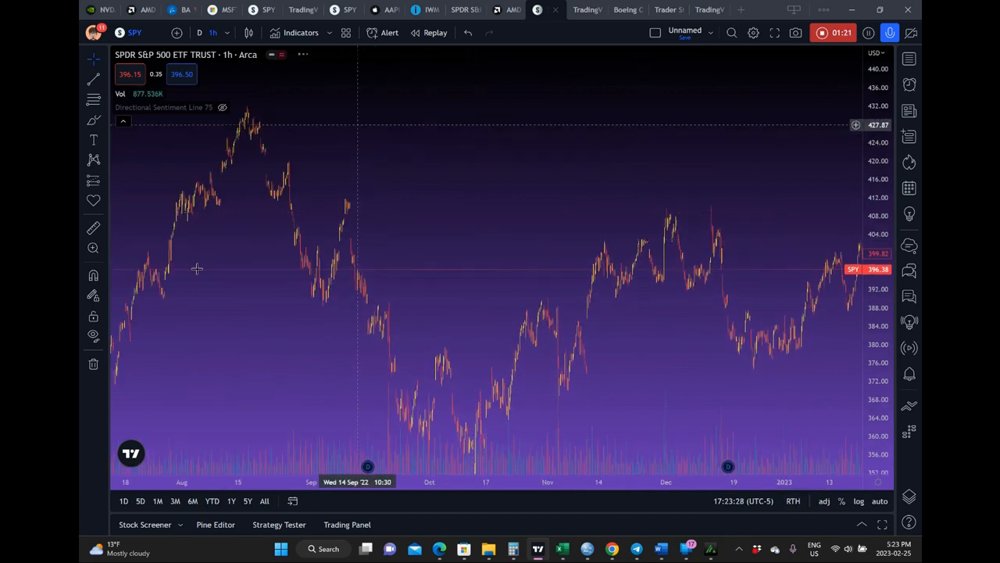
left_click_drag(674, 323, 621, 320)
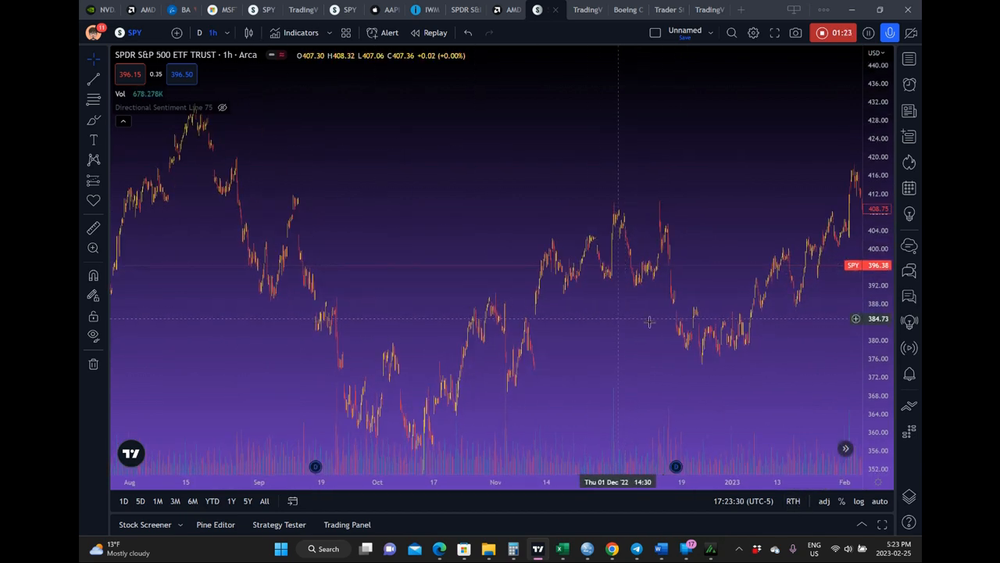
scroll(648, 320, "down", 5)
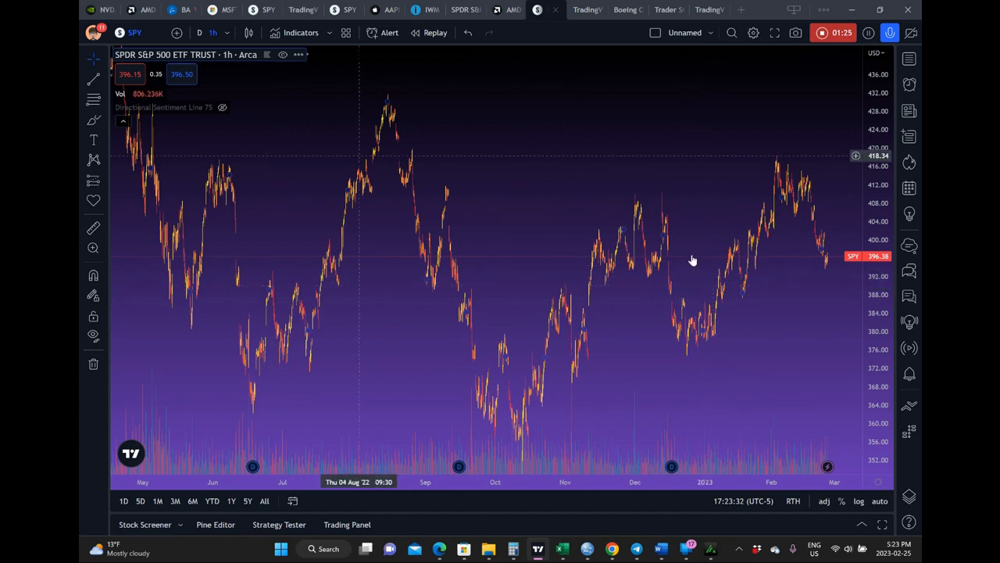
scroll(580, 330, "down", 3)
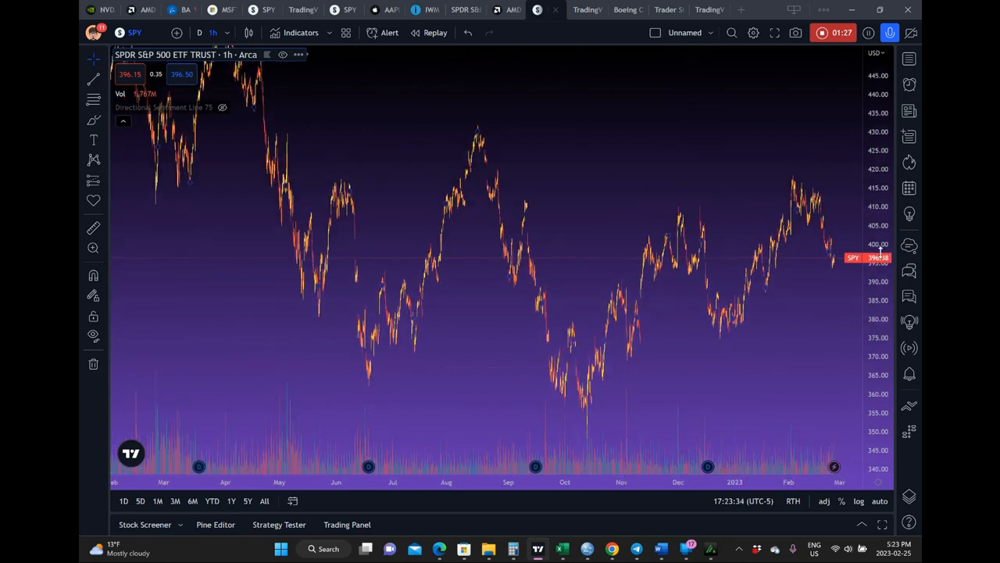
scroll(881, 250, "down", 3)
left_click_drag(779, 221, 723, 218)
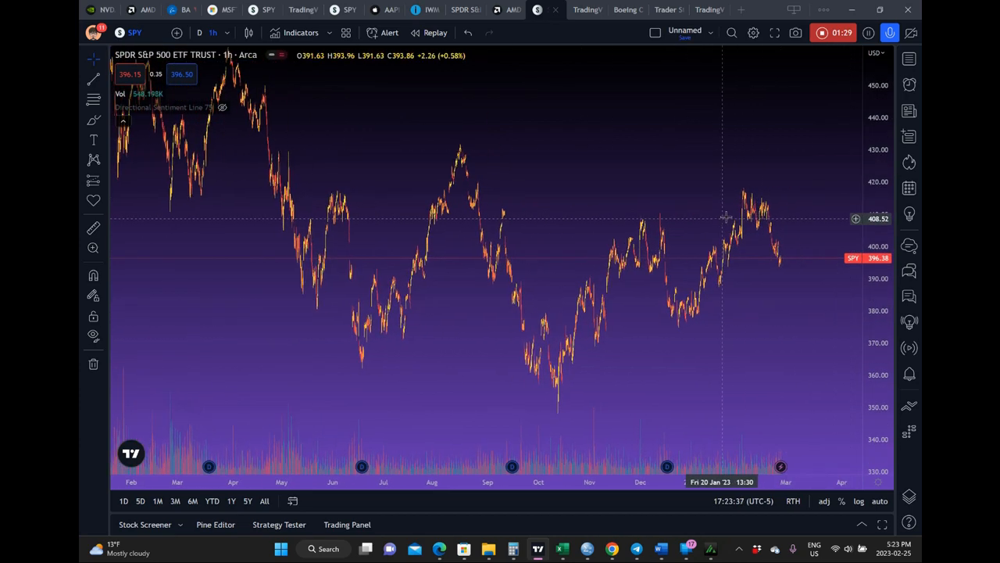
Step: Export the BATS:SPY, 60 chart data to a CSV file using the ISO time format
left_click(712, 34)
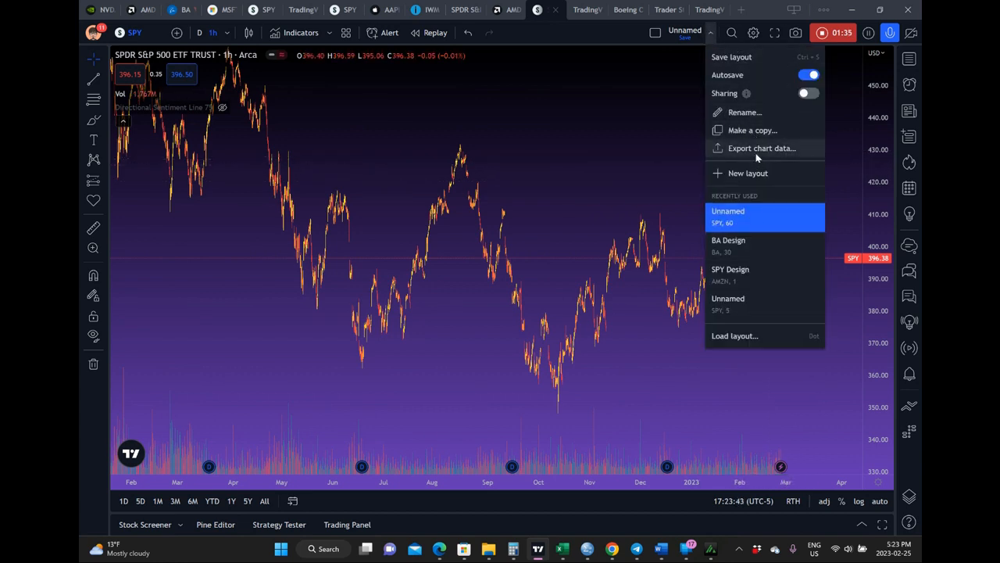
left_click(755, 152)
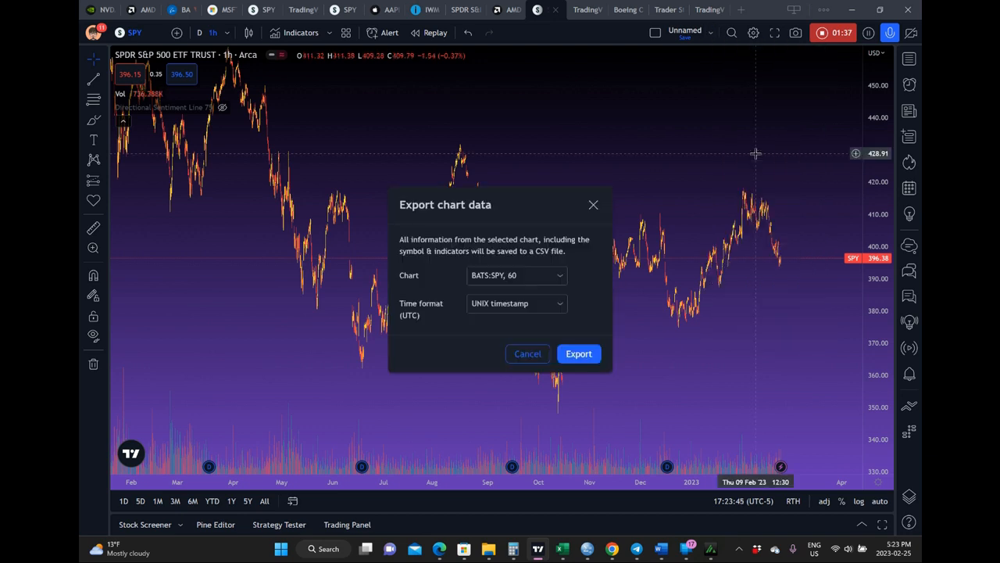
left_click(513, 304)
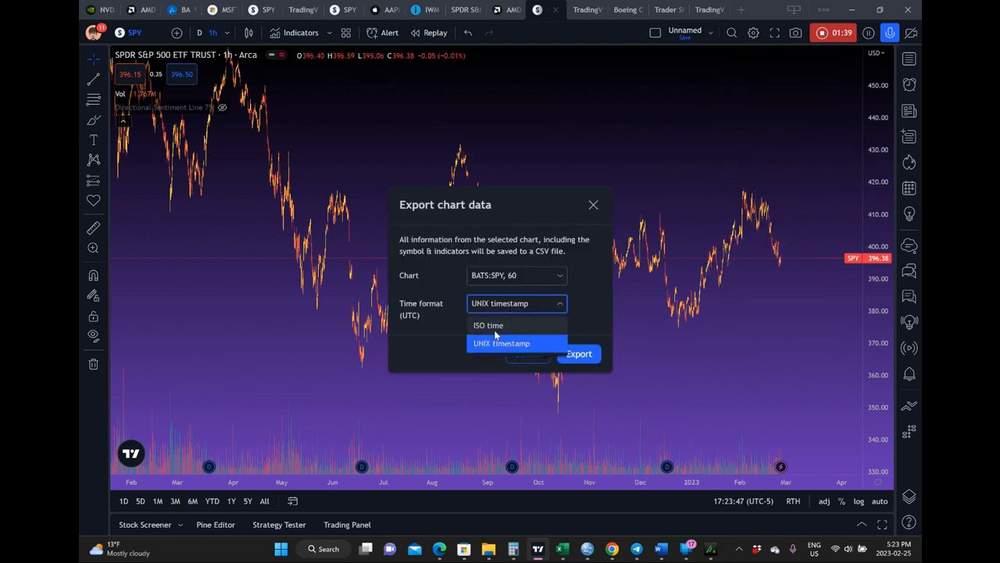
left_click(495, 328)
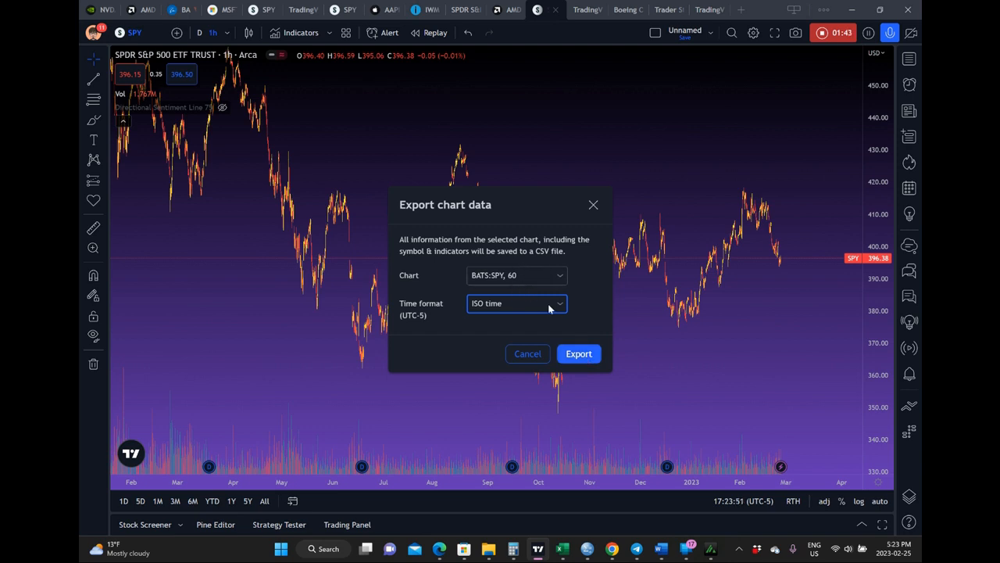
left_click(579, 355)
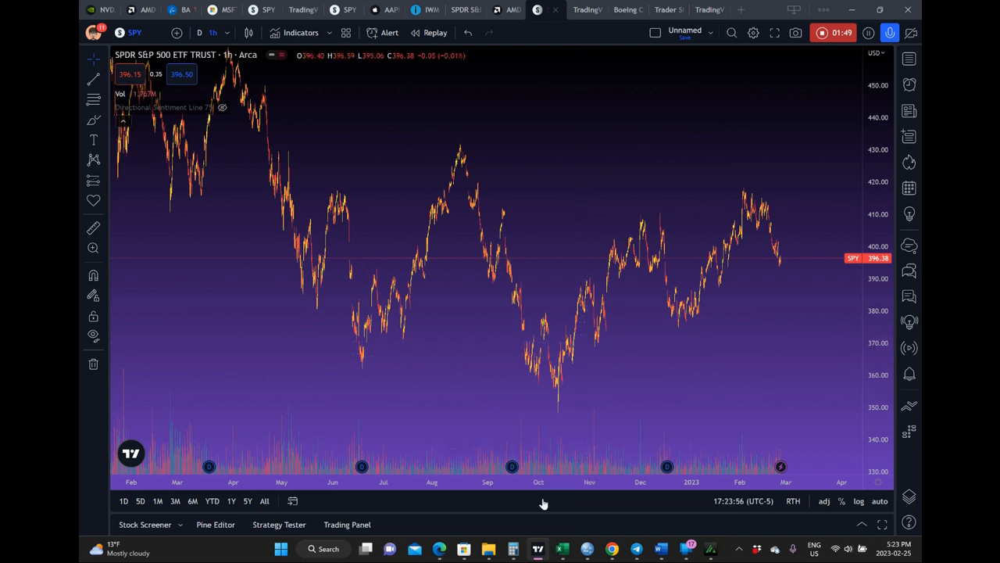
Step: Open the exported BATS_SPY, 60_daa02 file from the Downloads folder in Excel
mouse_move(489, 548)
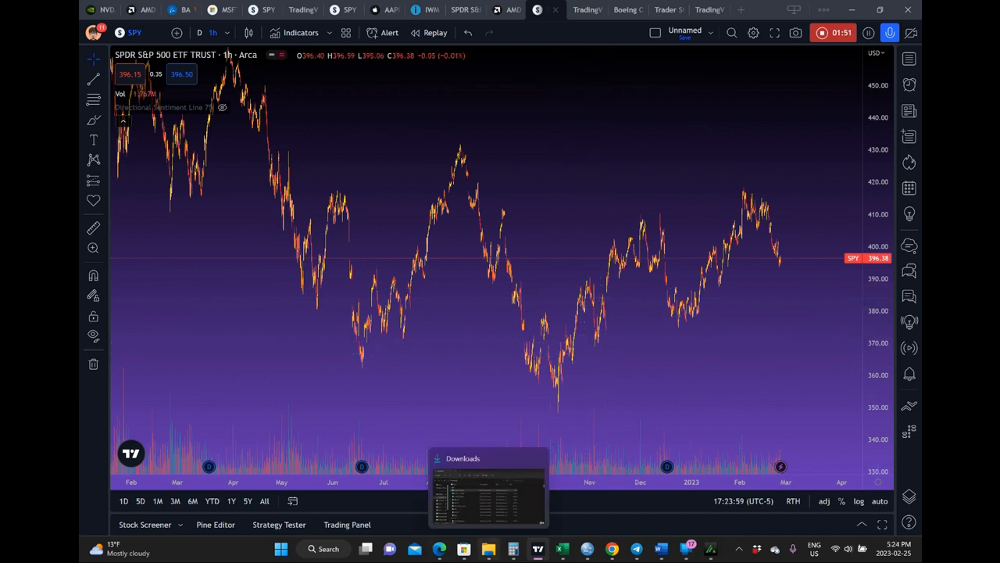
left_click(482, 502)
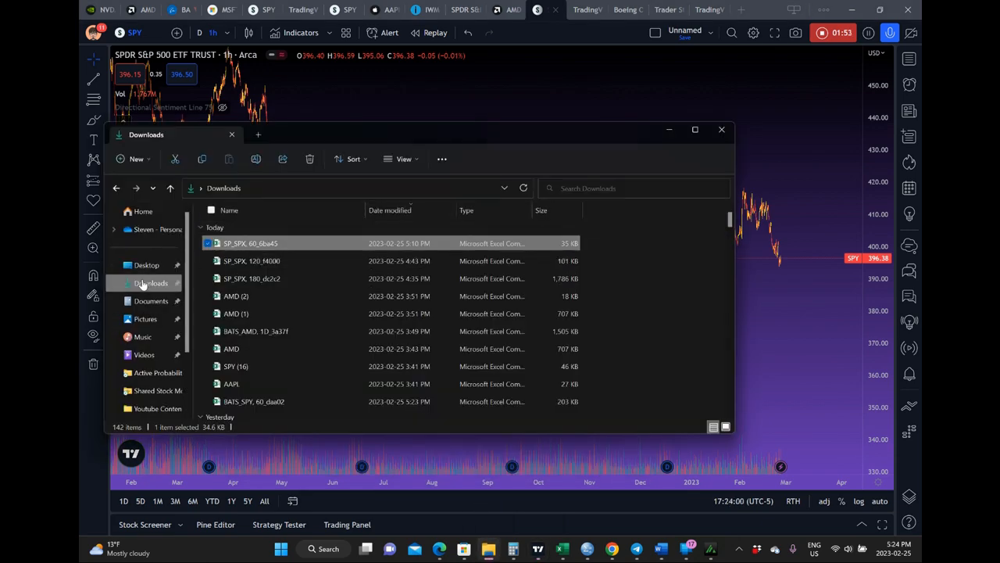
double_click(258, 246)
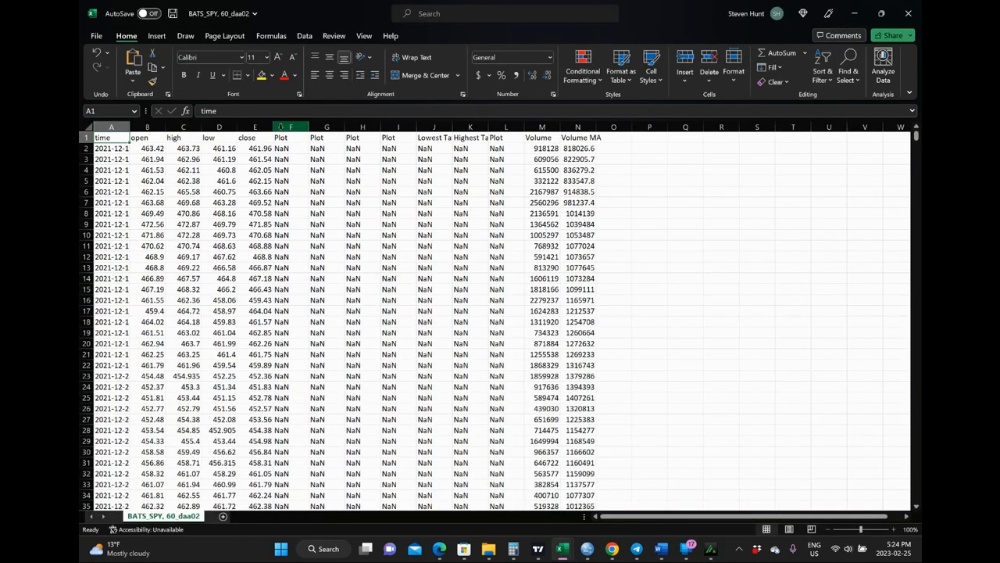
Step: Clear the plot, indicator and volume data in columns F through N, keeping only time, open, high, low and close
left_click_drag(291, 126, 642, 147)
key("Delete")
left_click(547, 245)
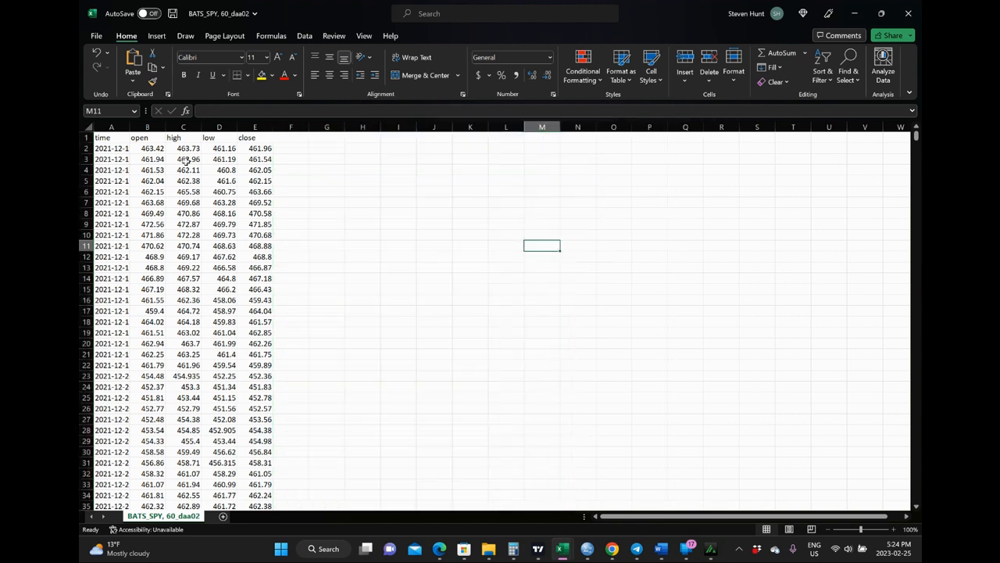
left_click(149, 127)
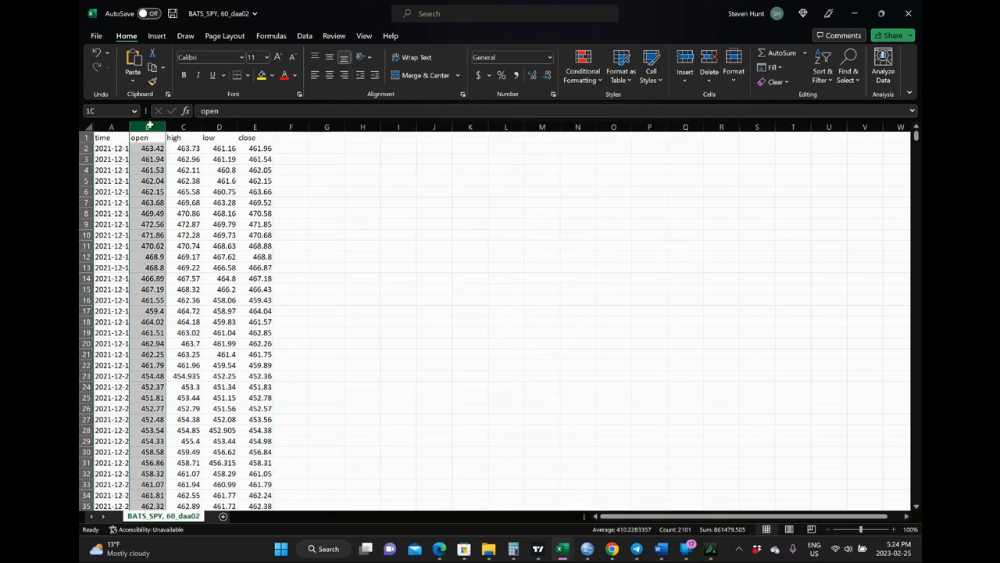
left_click(255, 127)
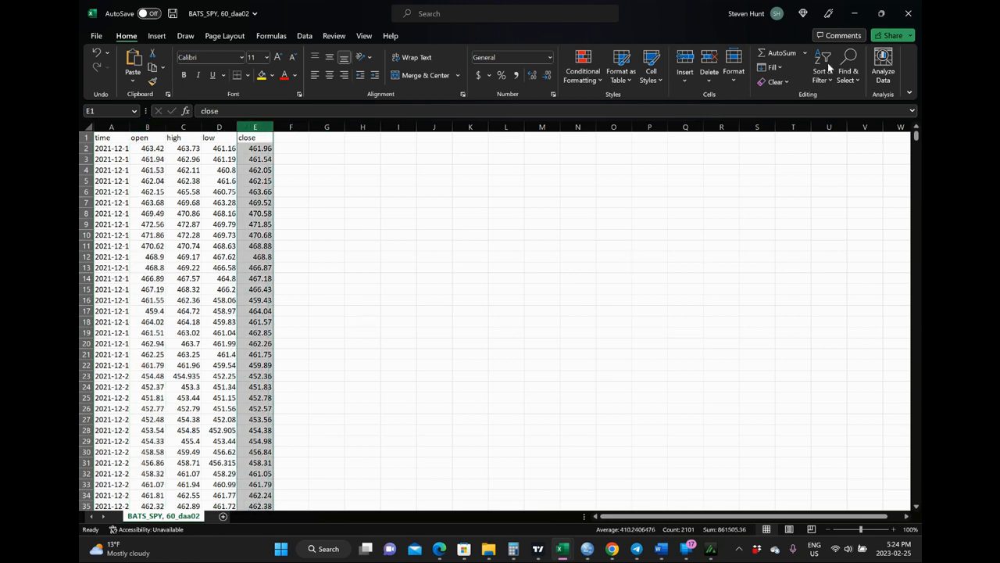
left_click(881, 13)
left_click(865, 23)
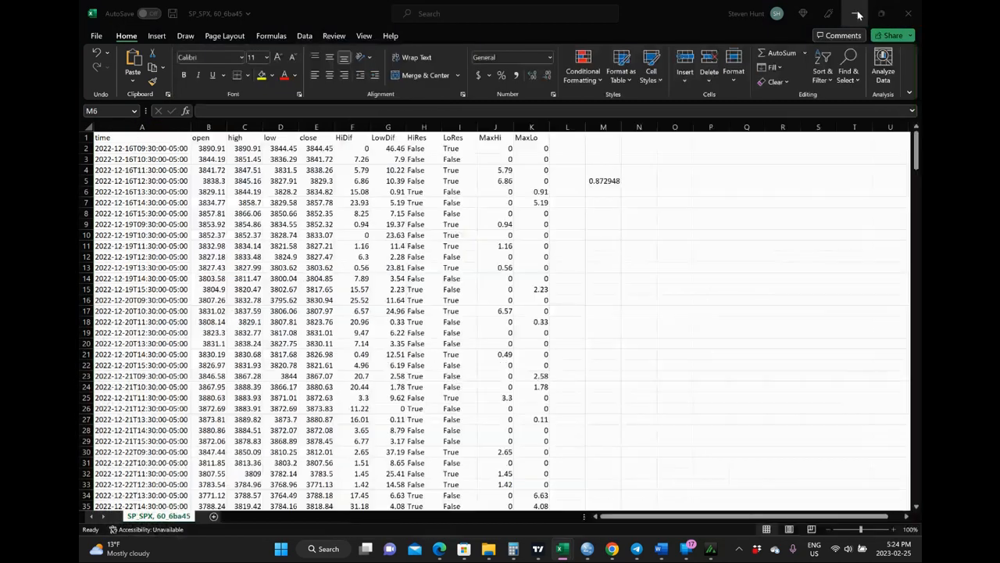
left_click(855, 13)
left_click_drag(734, 130, 589, 83)
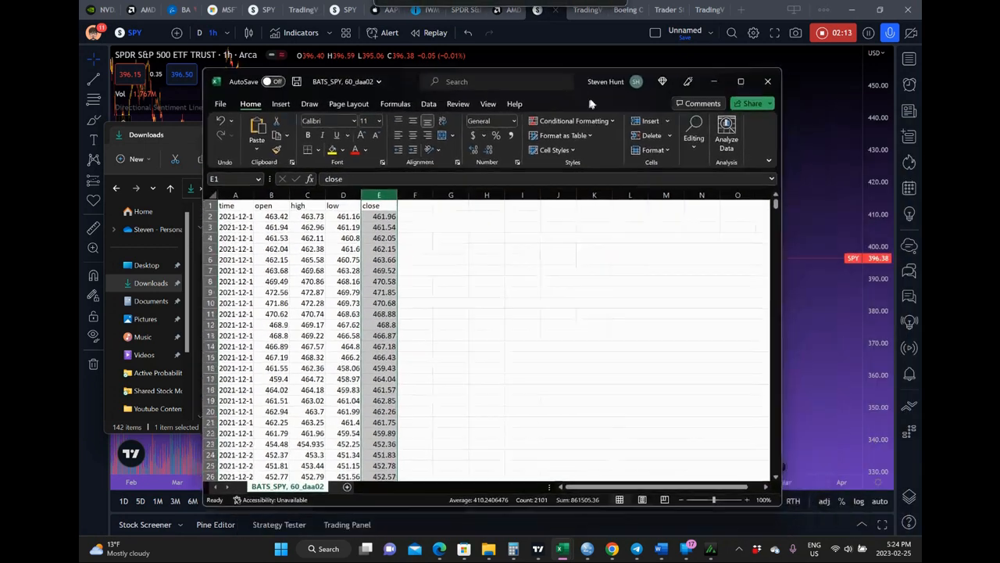
left_click(743, 82)
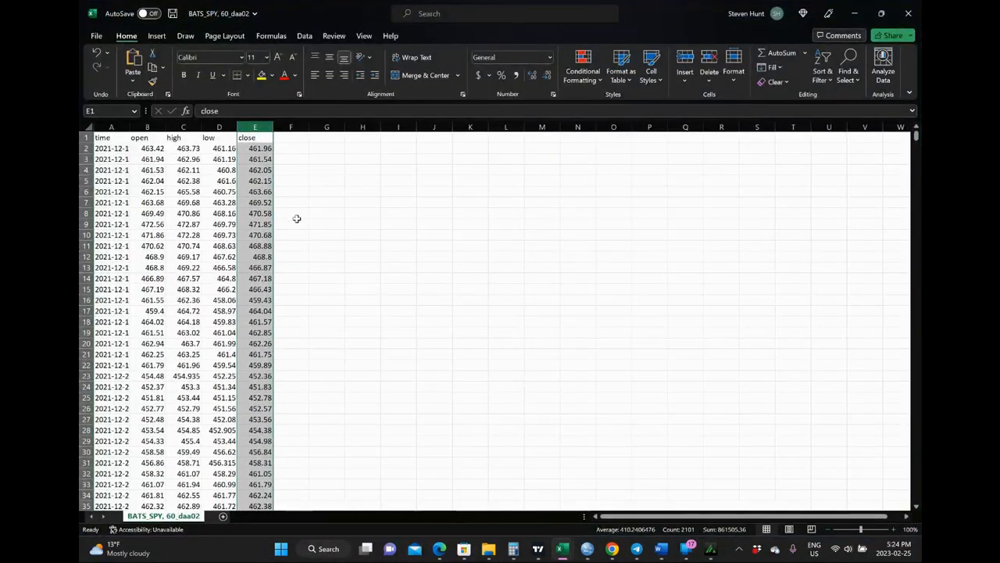
left_click(295, 138)
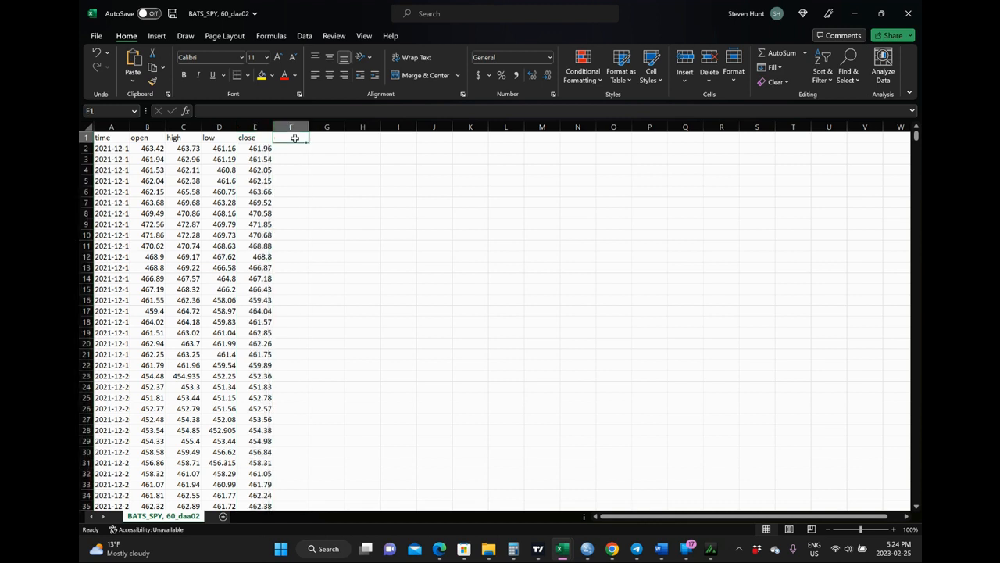
left_click(155, 150)
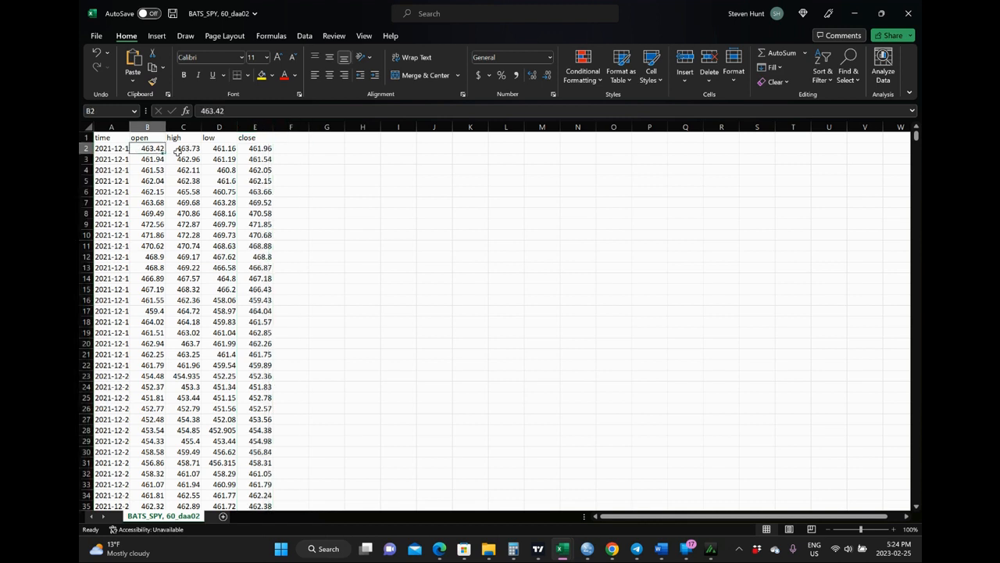
left_click(184, 153)
left_click(152, 149)
left_click(233, 154)
Step: Add the column headers HiDif in F1 and LoDif in G1
left_click(297, 137)
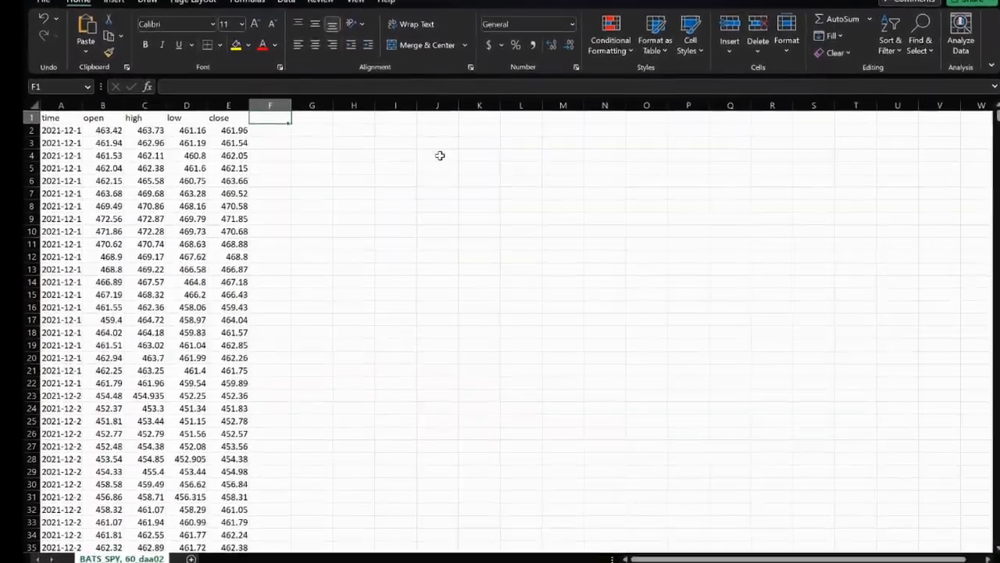
type("HiDif")
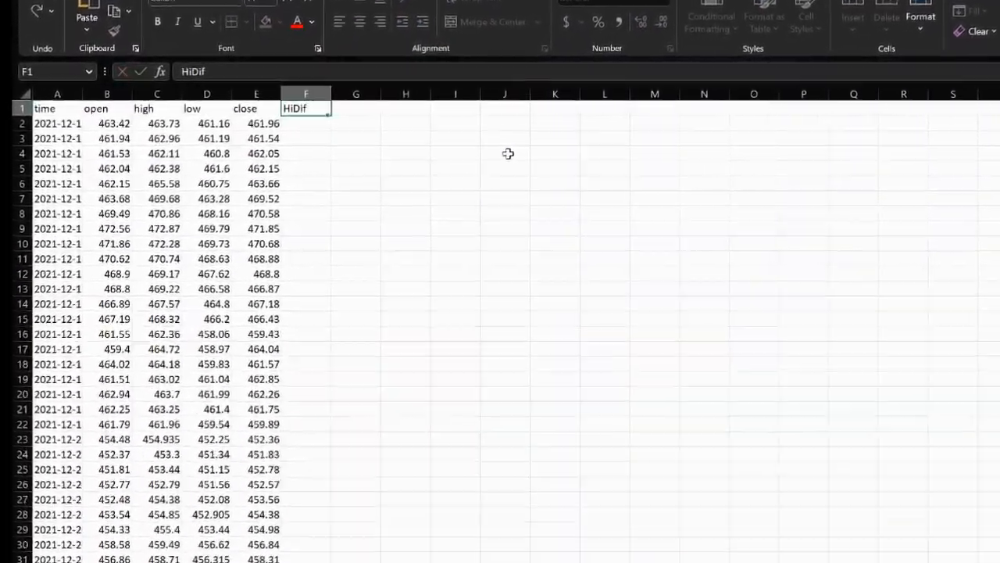
key("Tab")
type("LoDif")
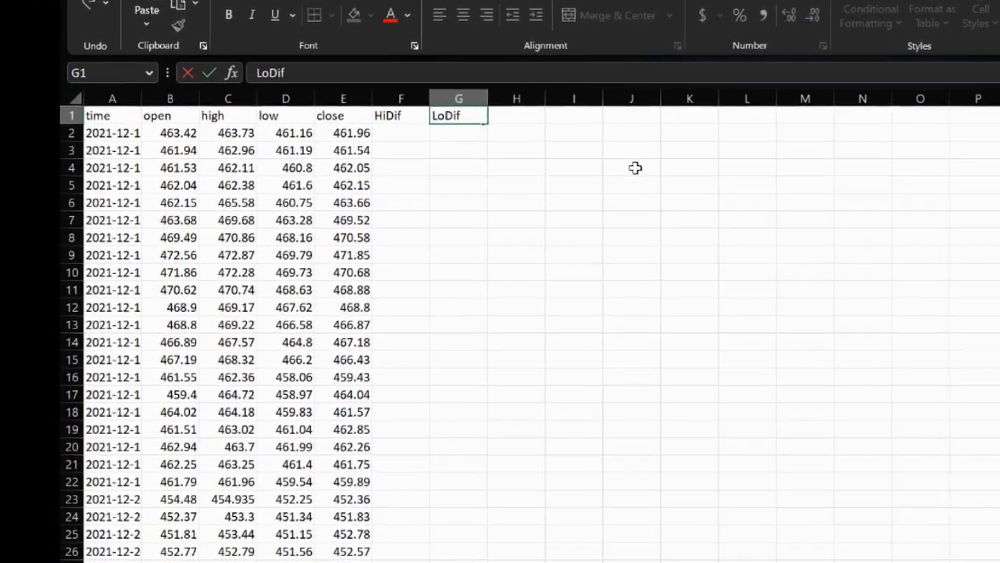
key("Return")
Step: Enter the formula =SUM(C2-B2) in F2 to calculate the difference between high and open
key("Left")
type("=sum")
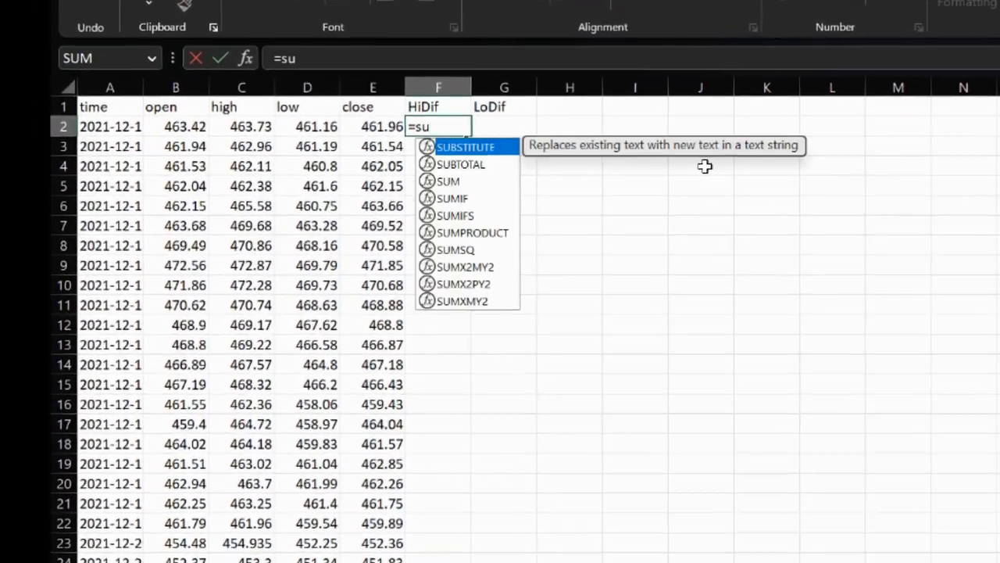
type("(")
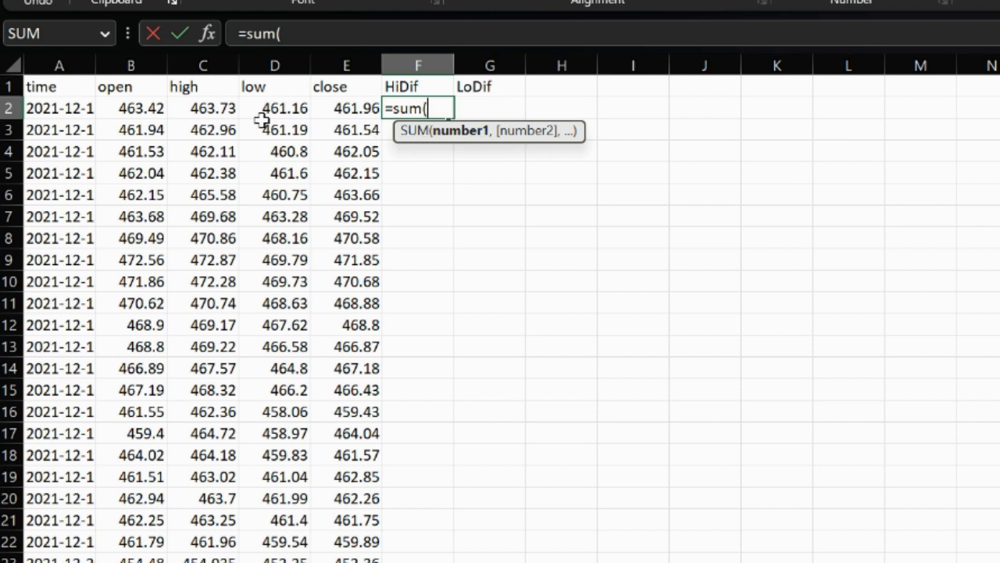
left_click(212, 128)
type("-")
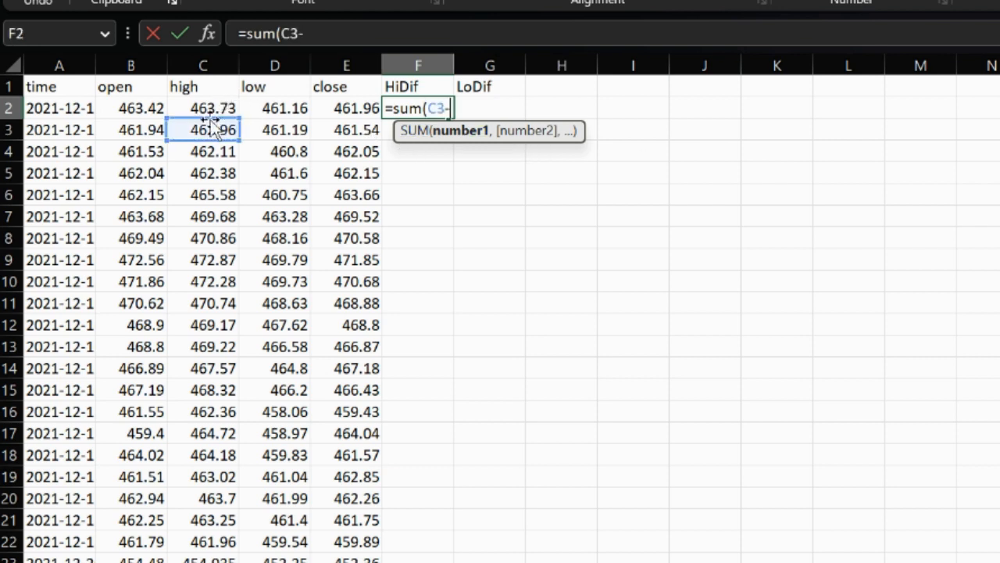
key("BackSpace")
key("BackSpace")
key("BackSpace")
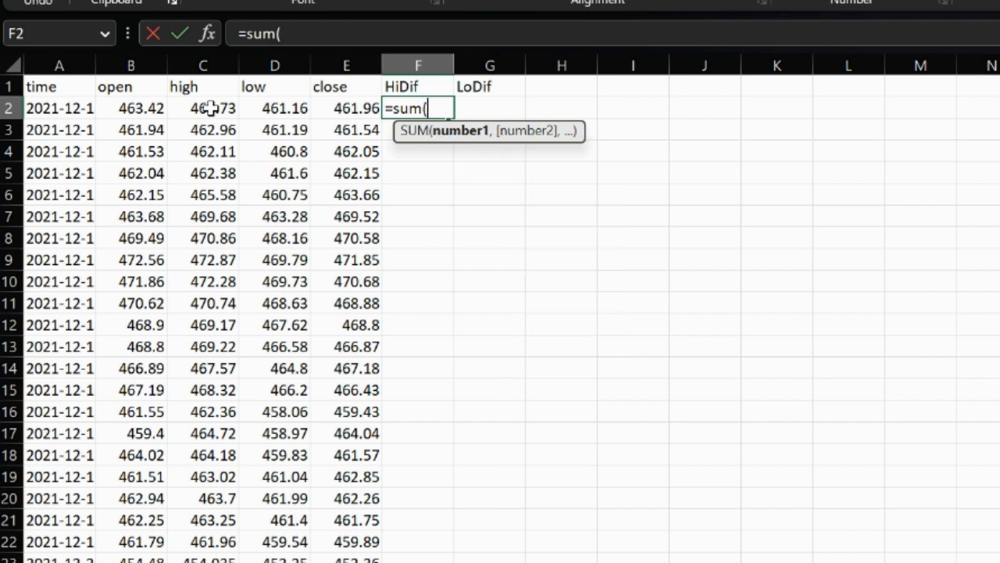
left_click(207, 108)
type("-")
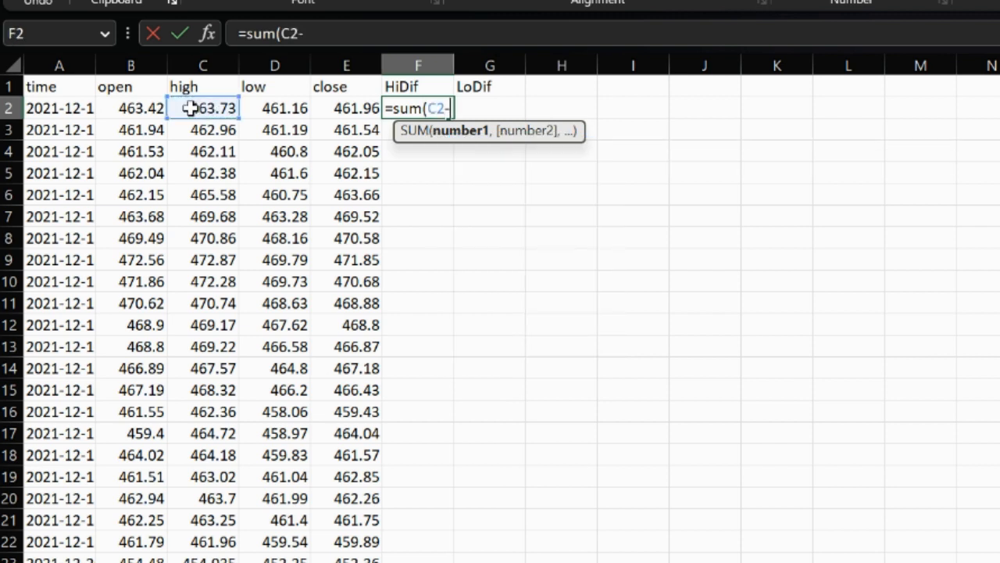
left_click(157, 108)
key("Return")
Step: Enter the formula =SUM(B2-D2) in G2 to calculate the difference between open and low
key("Right")
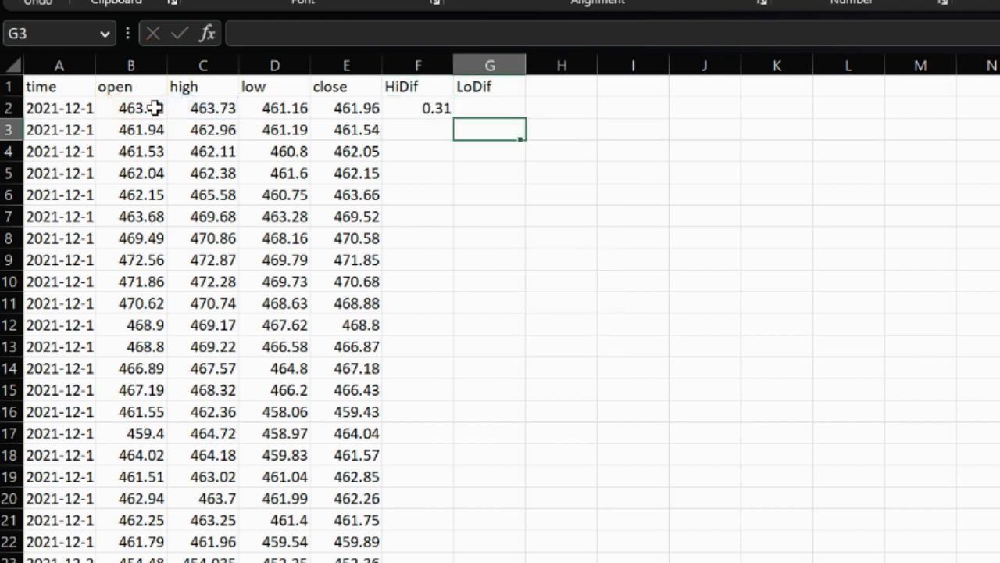
key("Up")
type("=sum(")
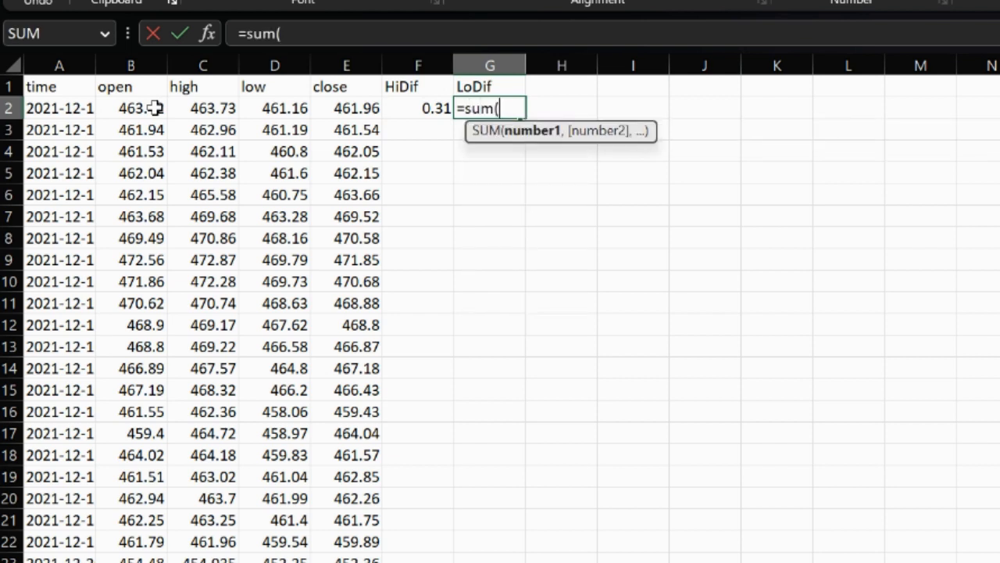
left_click(156, 107)
type("-")
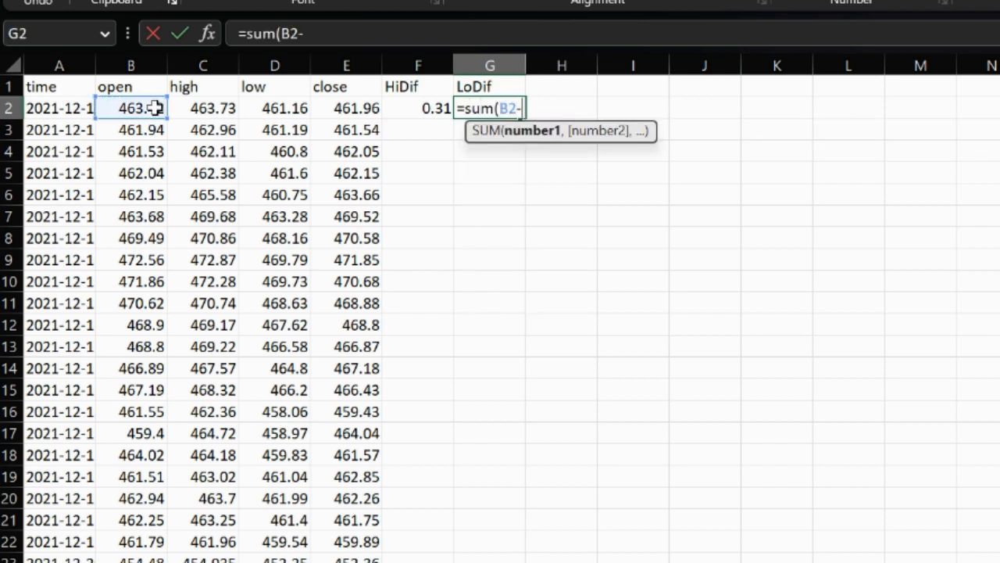
left_click(270, 116)
key("Return")
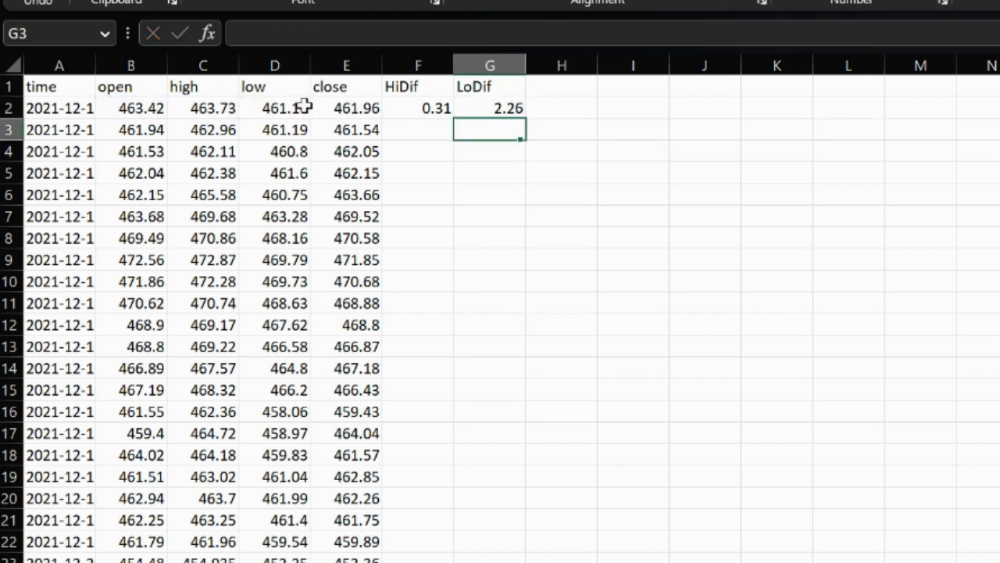
Step: Fill the HiDif and LoDif formulas from F2:G2 down through all the data rows
left_click_drag(441, 108, 501, 111)
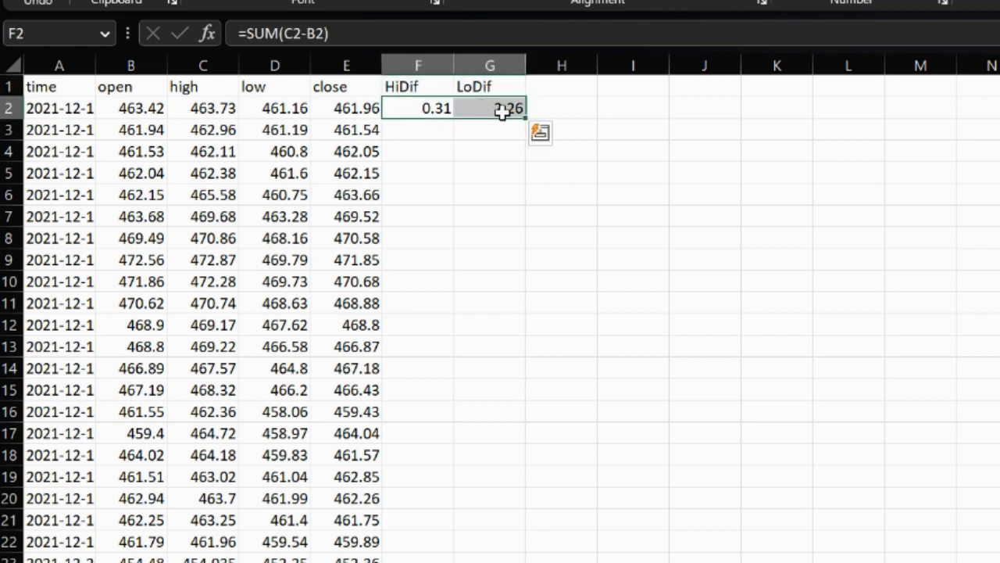
double_click(526, 117)
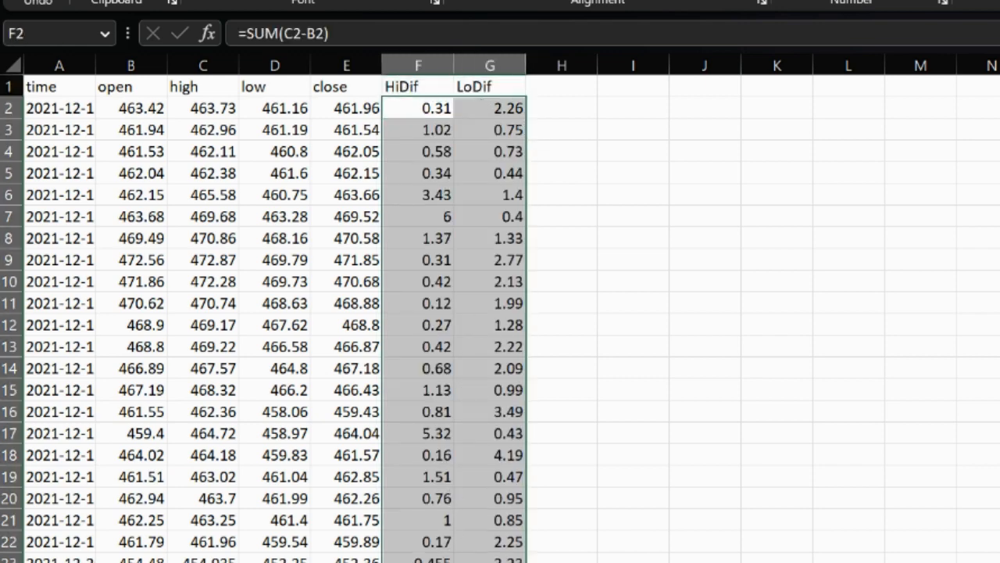
scroll(822, 455, "down", 12)
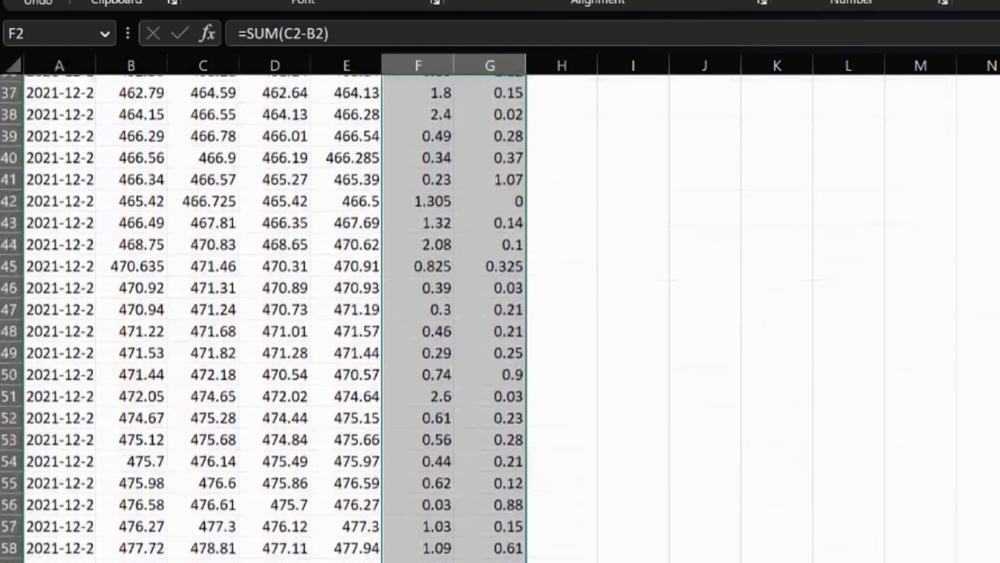
scroll(263, 319, "up", 11)
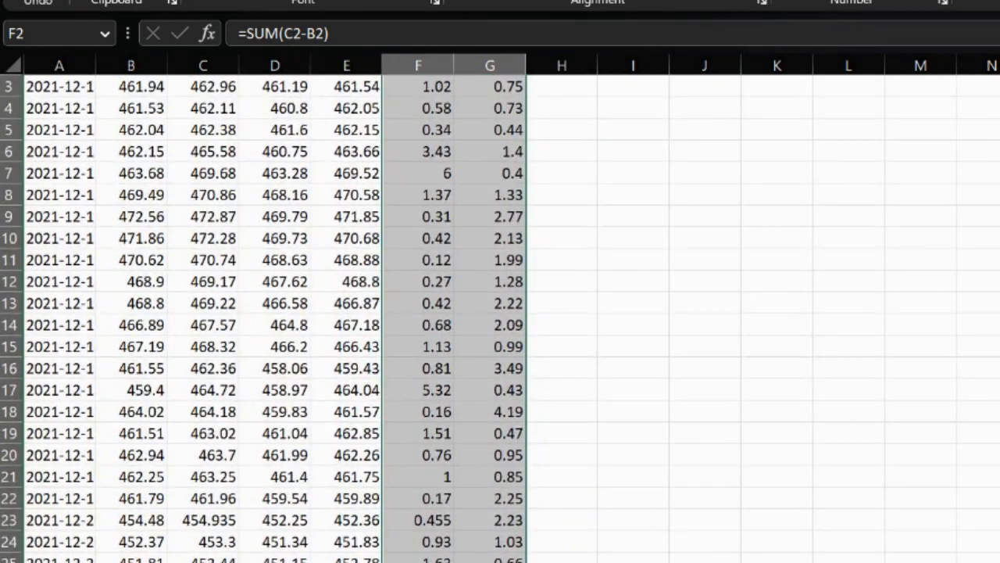
scroll(500, 312, "up", 1)
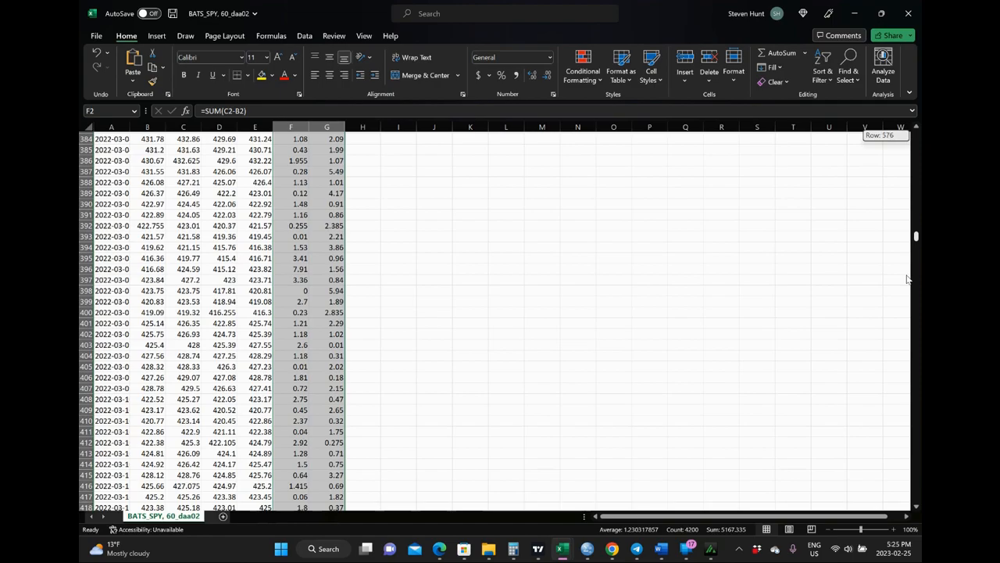
Step: Copy the rows from 2022-12-01 to the end of the data (A1696:G2101) into a new sheet starting at A2
left_click_drag(915, 235, 916, 432)
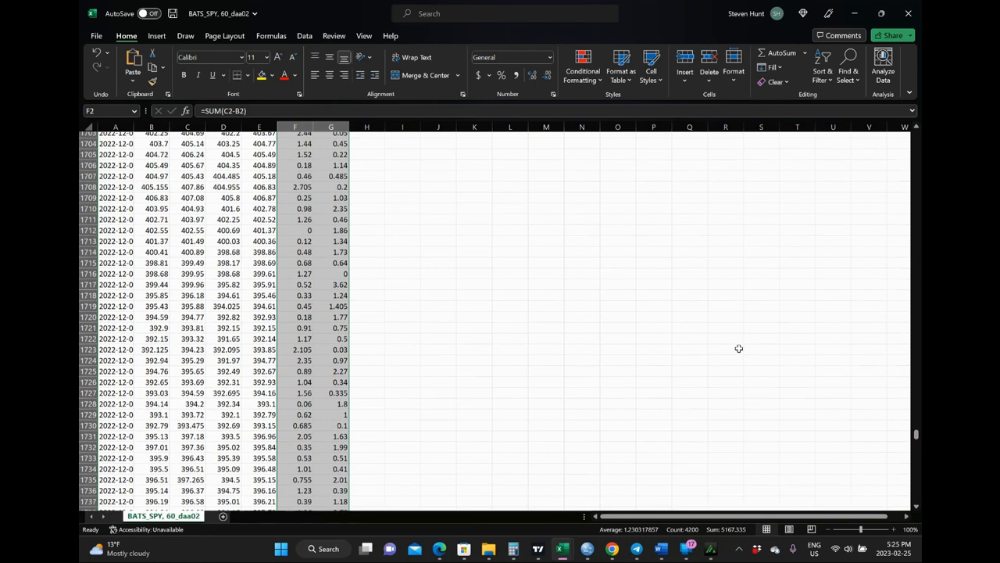
scroll(762, 261, "up", 4)
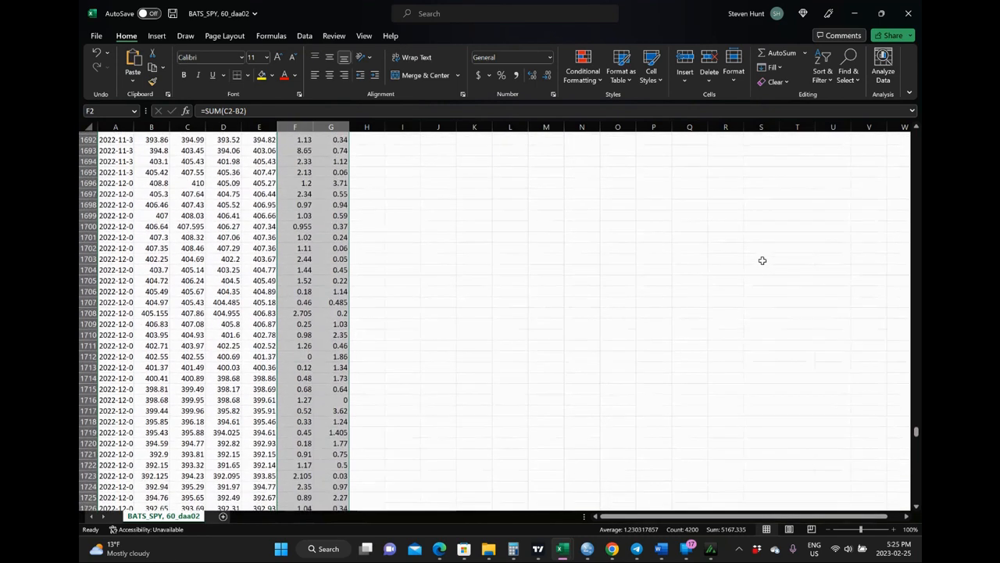
left_click_drag(110, 186, 356, 559)
left_click_drag(343, 560, 334, 472)
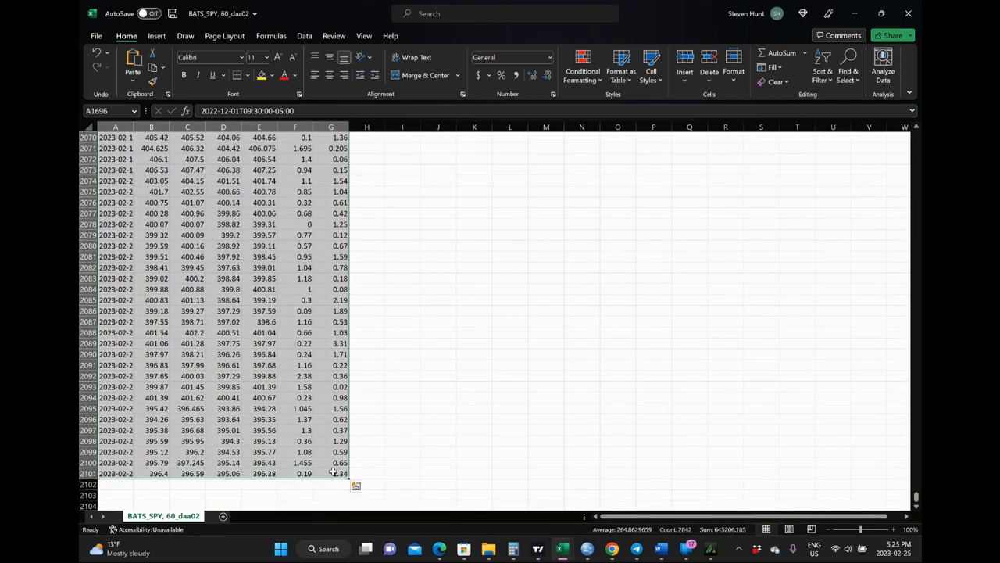
key("ctrl+c")
left_click(255, 516)
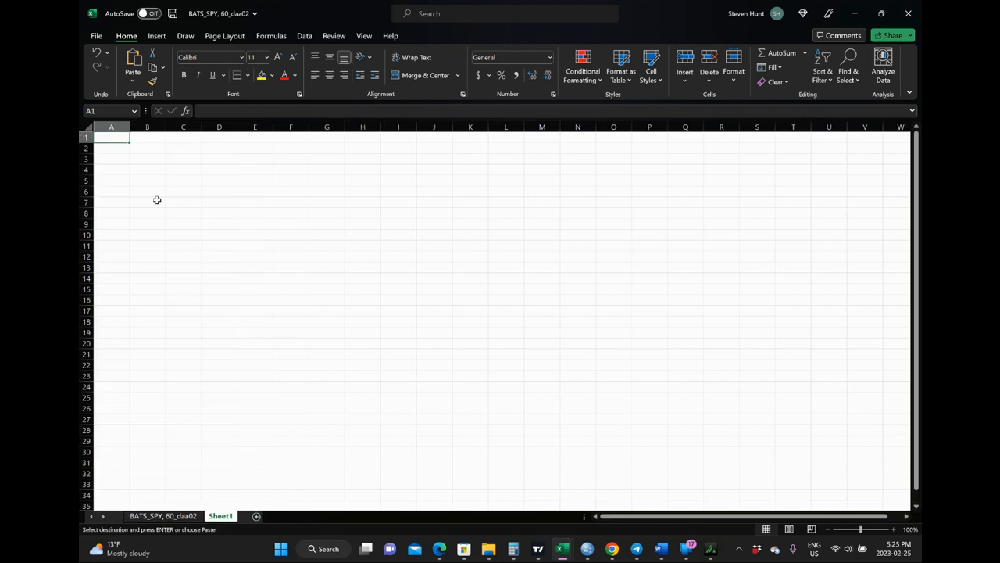
key("ctrl+v")
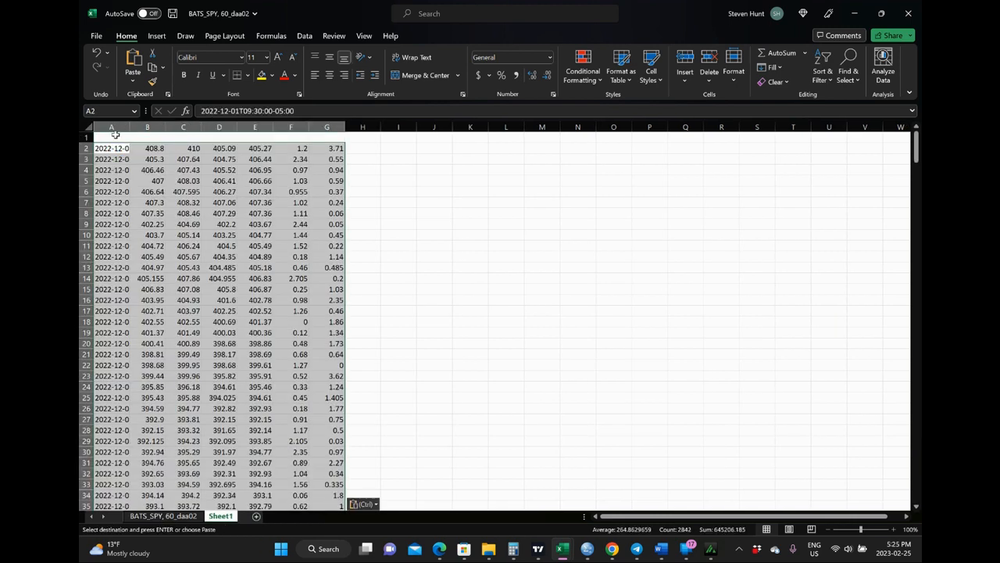
Step: Add the column headers Open, High, Low and Close in B1 through E1 of Sheet1
left_click(149, 137)
type("Open")
key("Tab")
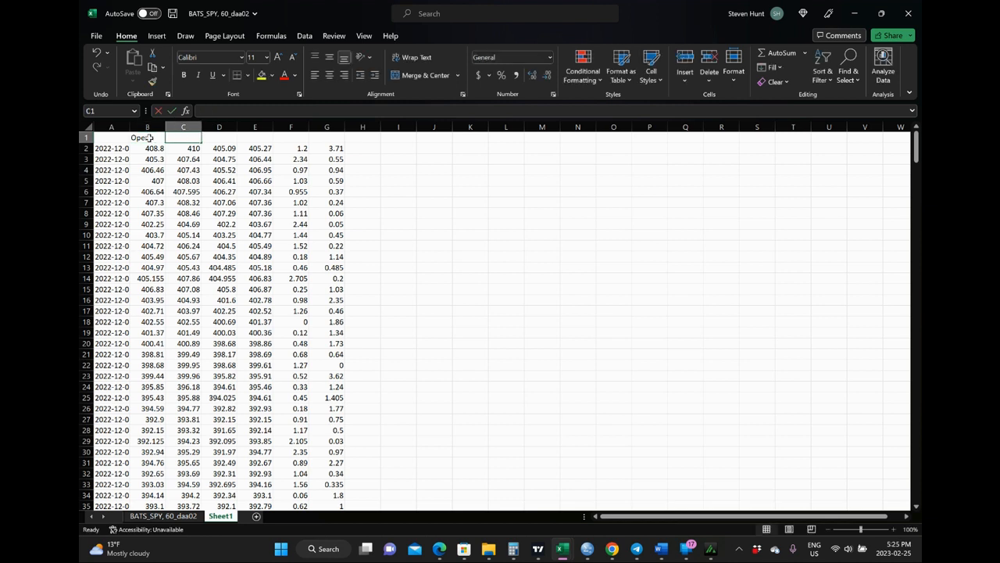
type("High")
key("Tab")
type("Low")
key("Tab")
type("Close")
key("Tab")
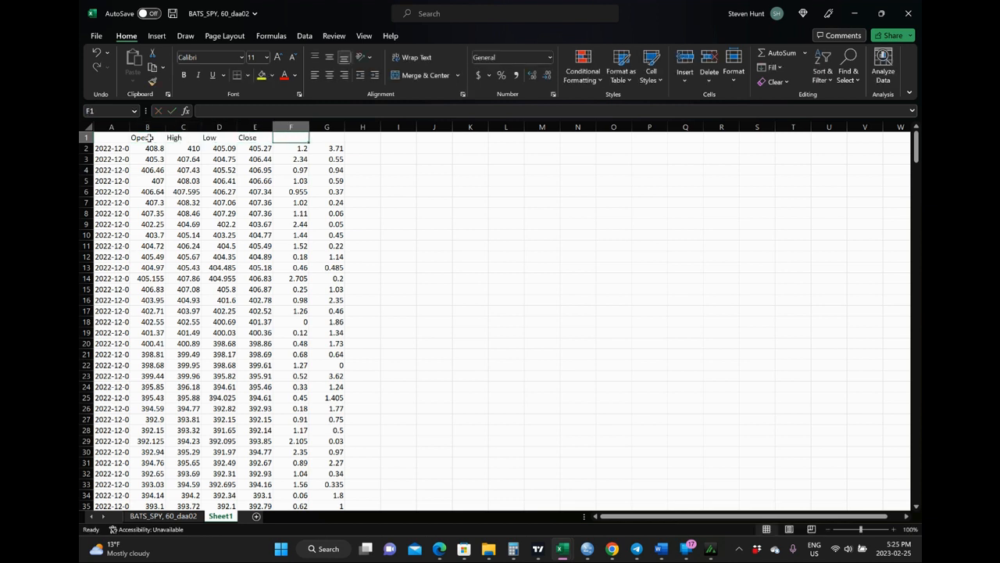
Step: Add the column headers HiDif in F1 and LoDif in G1 of Sheet1
type("HiDif")
key("Tab")
type("Lo")
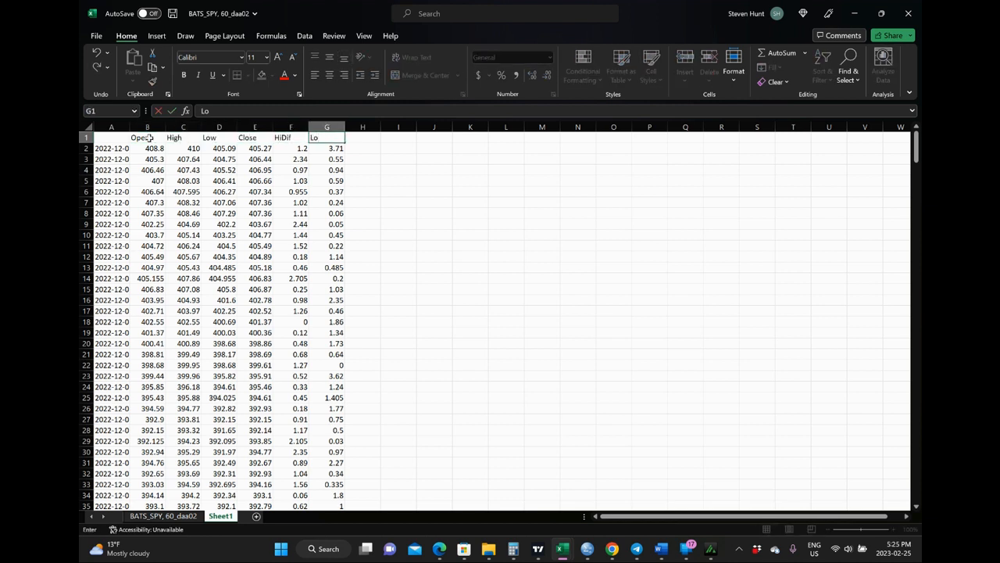
type("Dif")
key("Tab")
key("Tab")
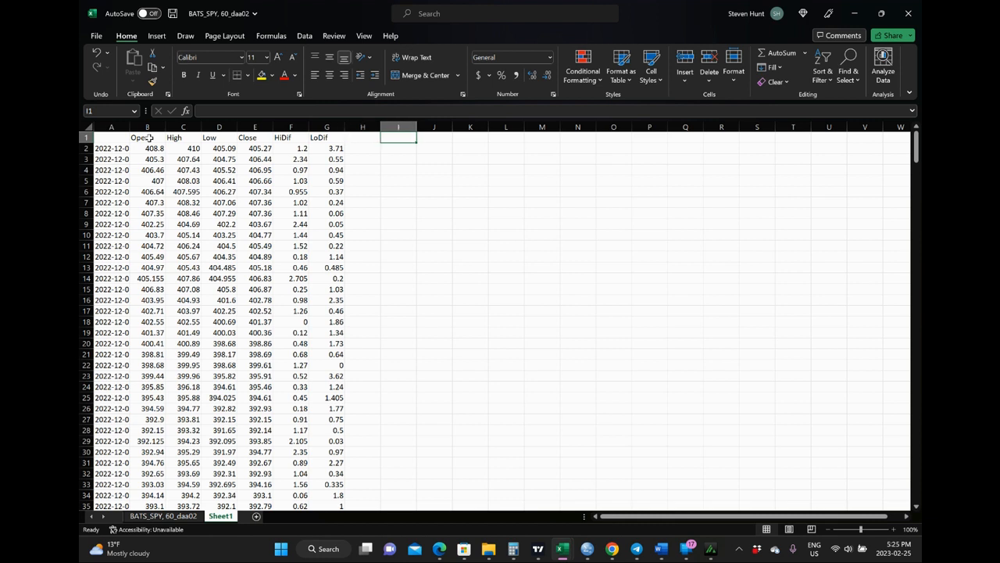
type("=s")
key("BackSpace")
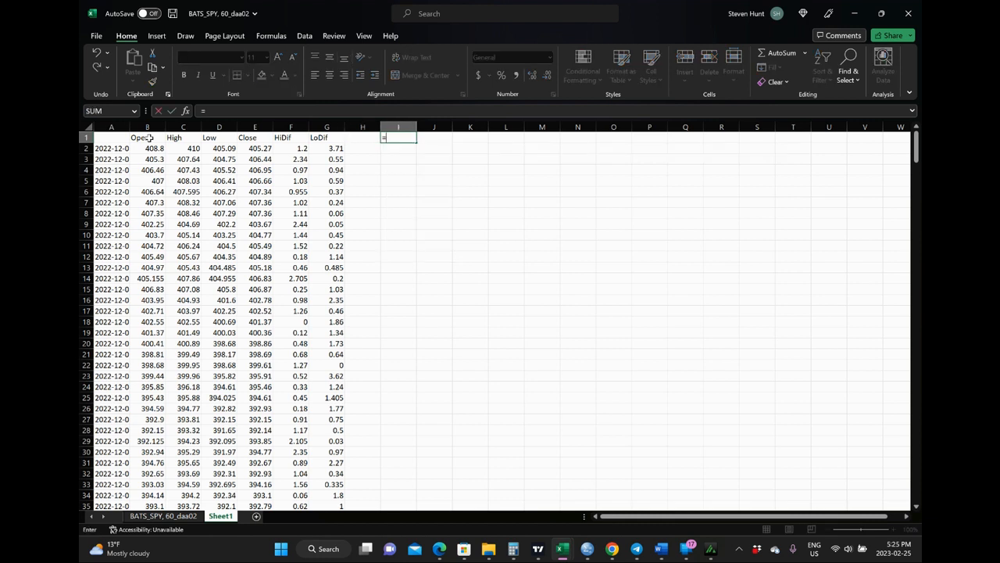
key("BackSpace")
Step: Label M3 as Hi Dif Avg and M4 as Lo Dif Avg
key("Tab")
key("Tab")
key("Tab")
key("Tab")
key("Down")
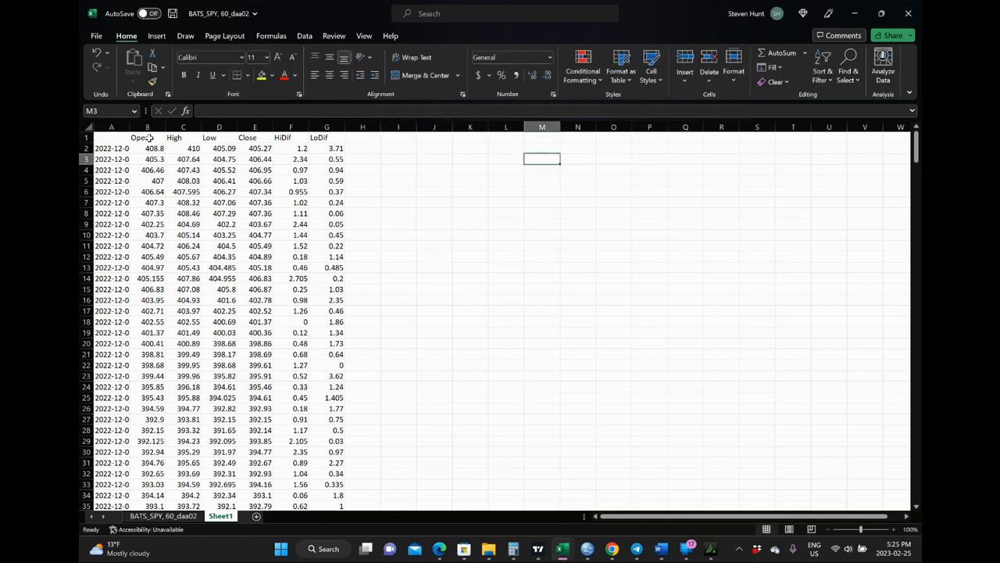
type("Hi Dif Avg")
key("Return")
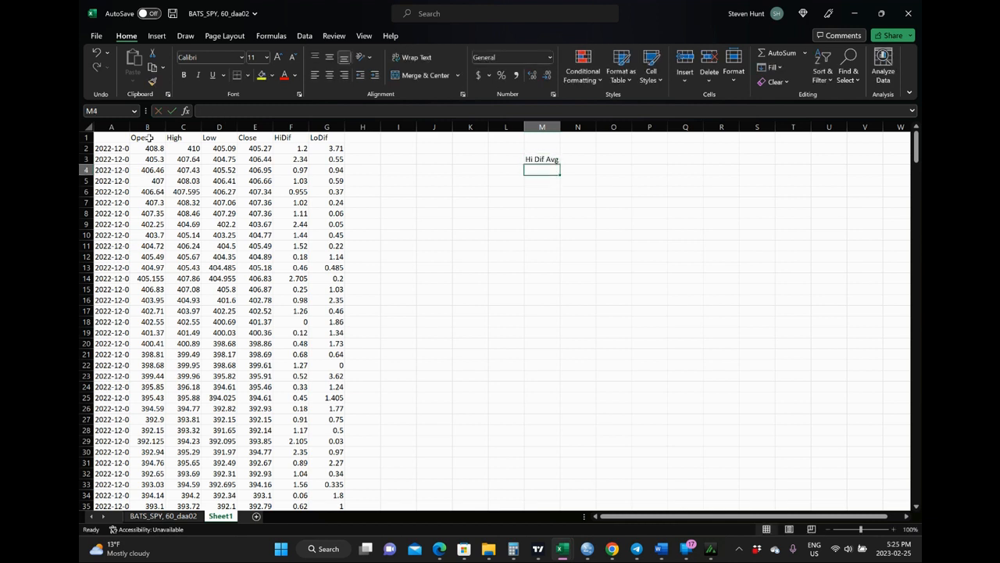
type("LoD")
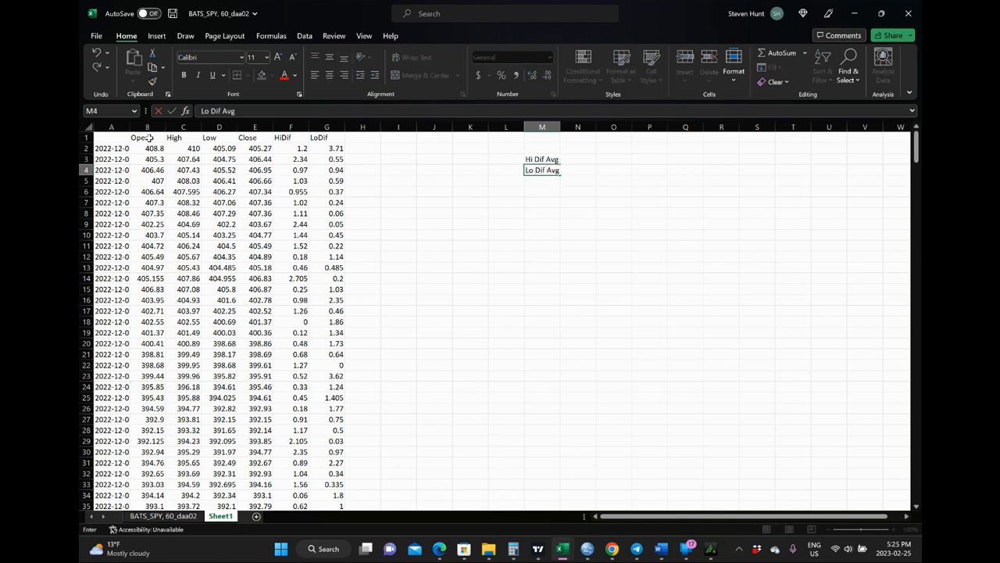
key("Tab")
Step: Calculate the average of the whole HiDif column F in N3 with the AVERAGE function
key("Up")
type("=")
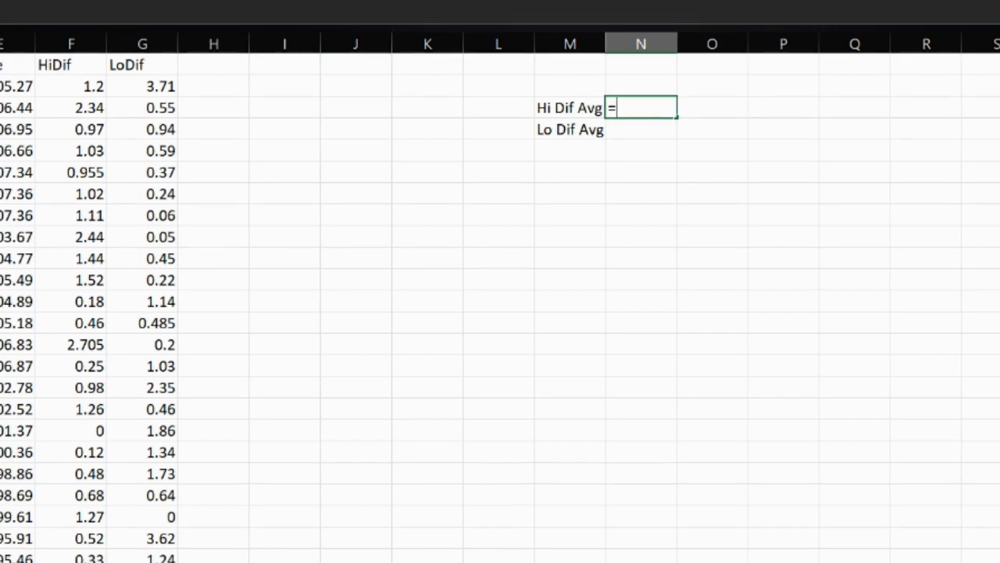
type("average")
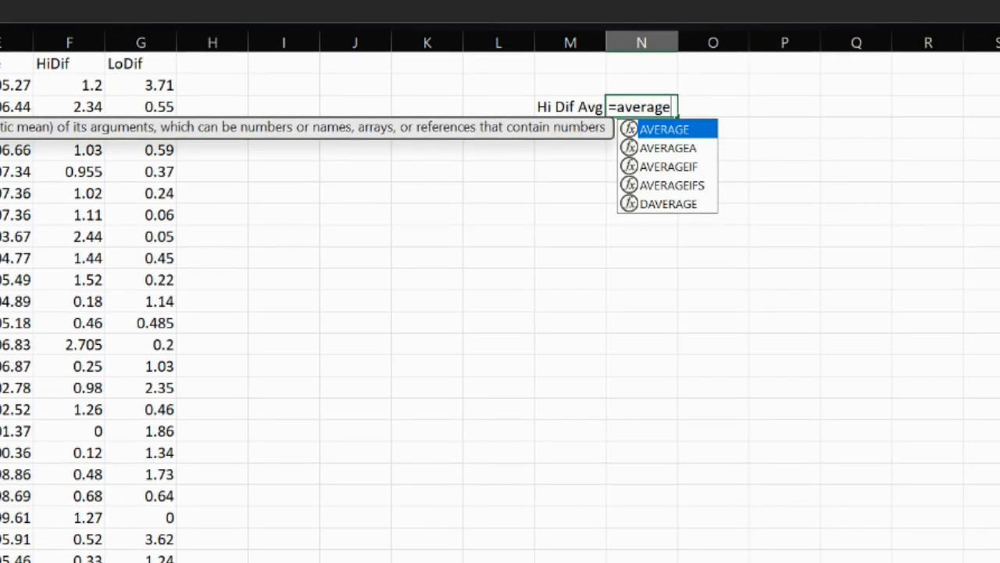
type("(")
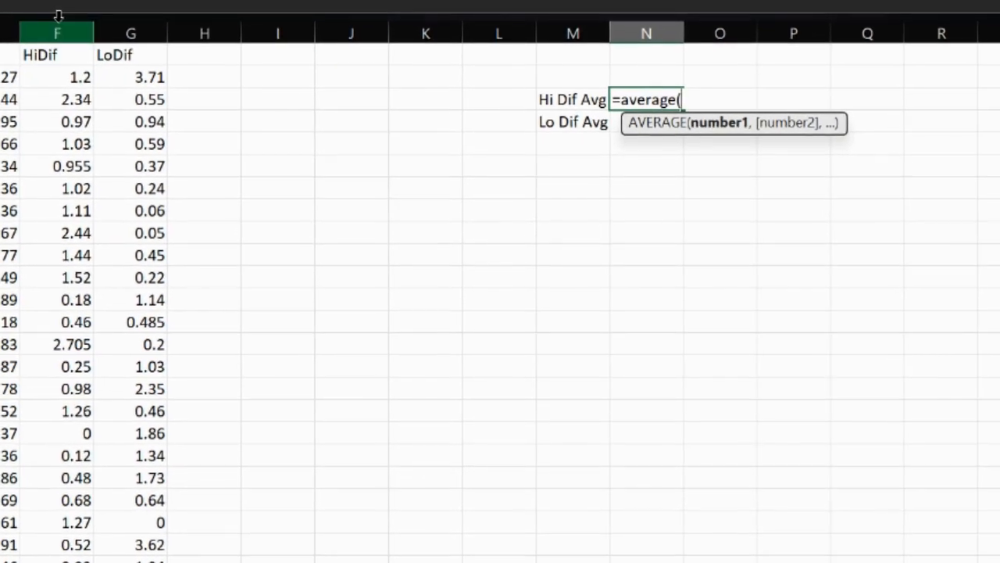
left_click(58, 18)
type(")")
key("Return")
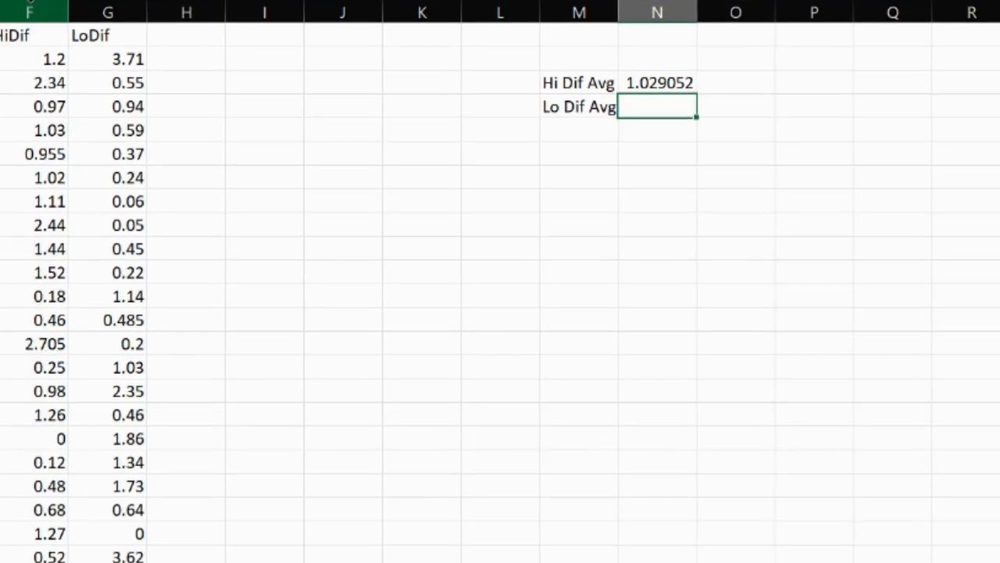
Step: Calculate the average of the whole LoDif column in N4 with =AVERAGE(G:G)
type("=average(")
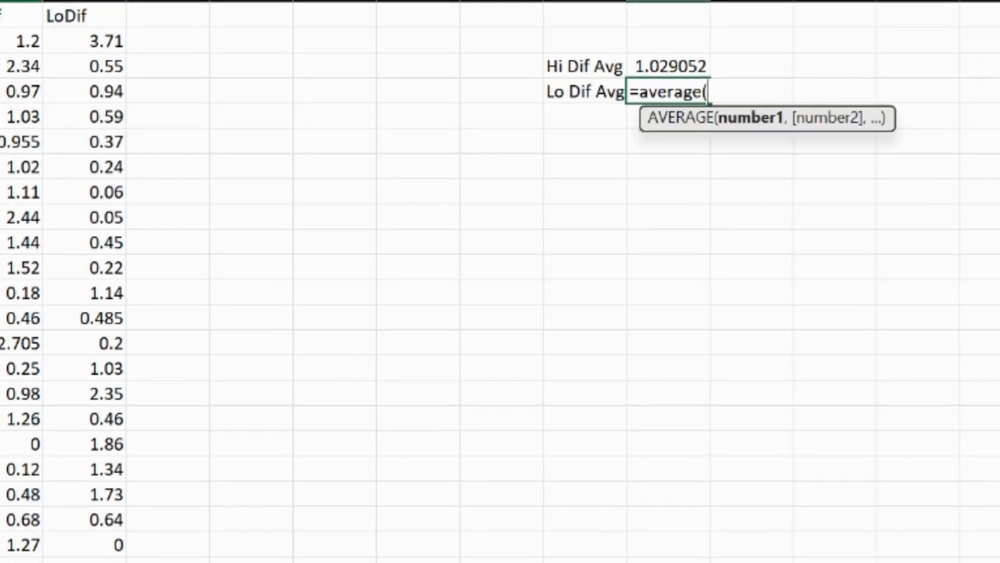
left_click(84, 2)
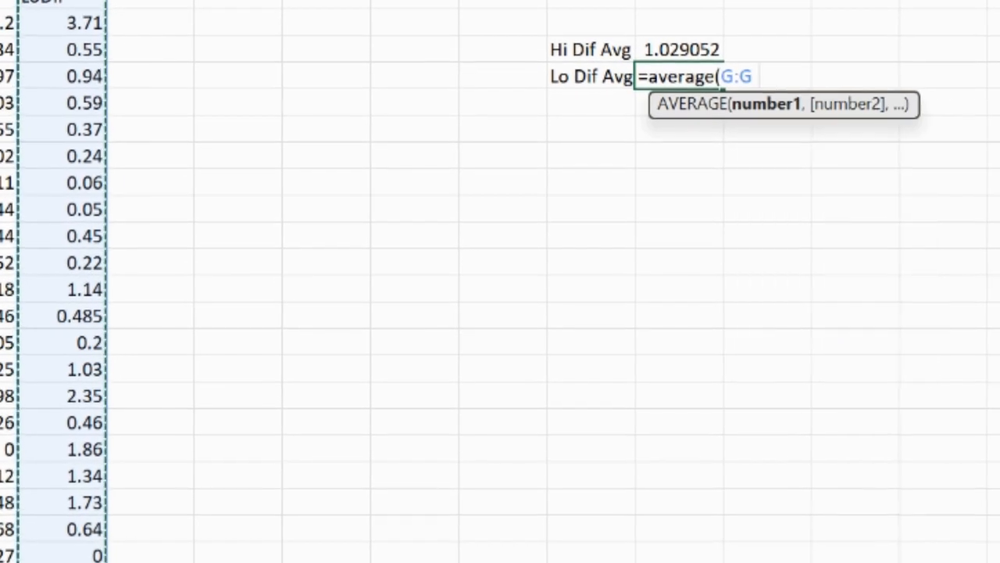
key("Return")
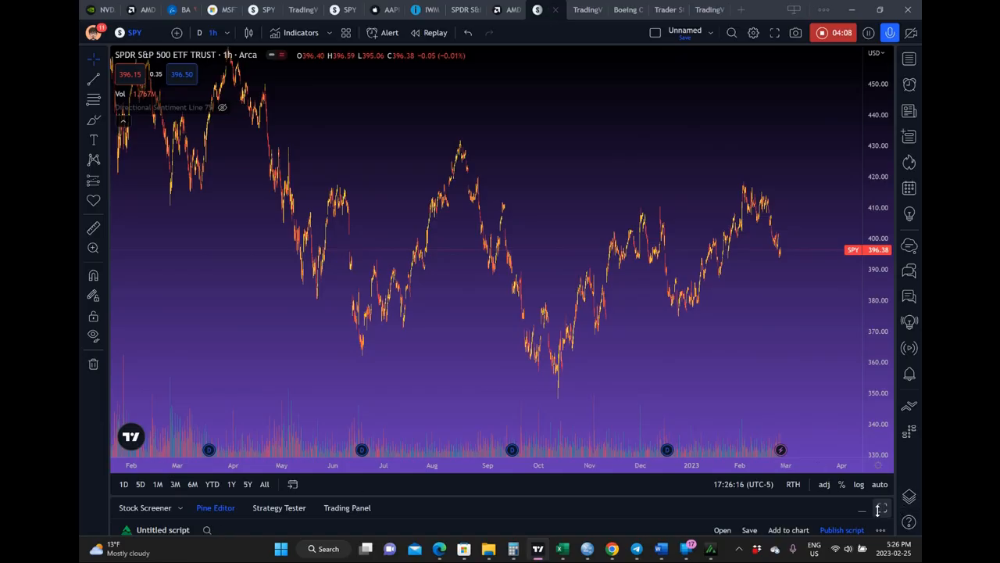
Step: Switch to TradingView and maximize the Pine Editor with the untitled script
left_click(880, 508)
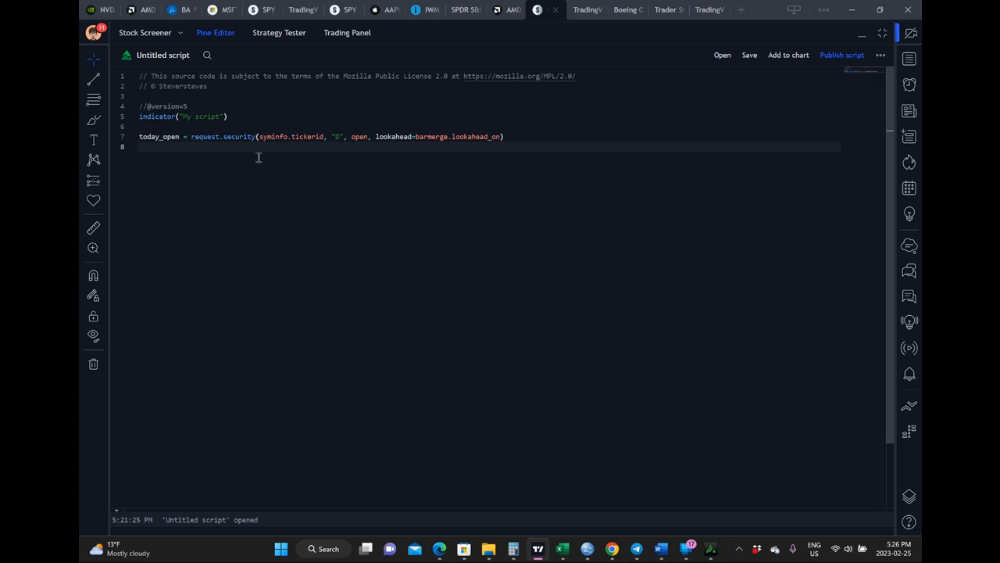
Step: Start a this_hour variable below today_open with a request.security call for syminfo.tickerid on the "60" timeframe
key("Return")
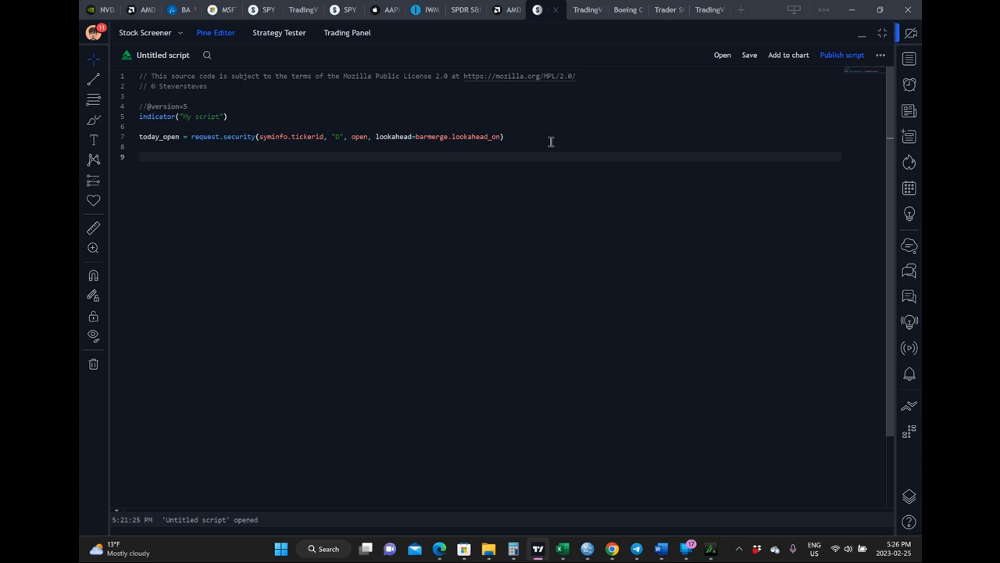
type("this")
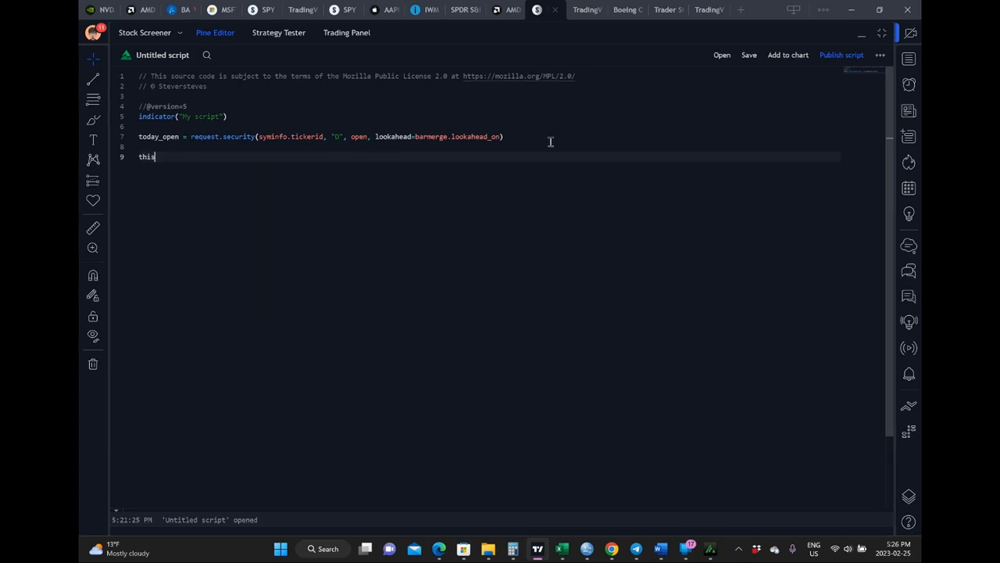
type("_hour")
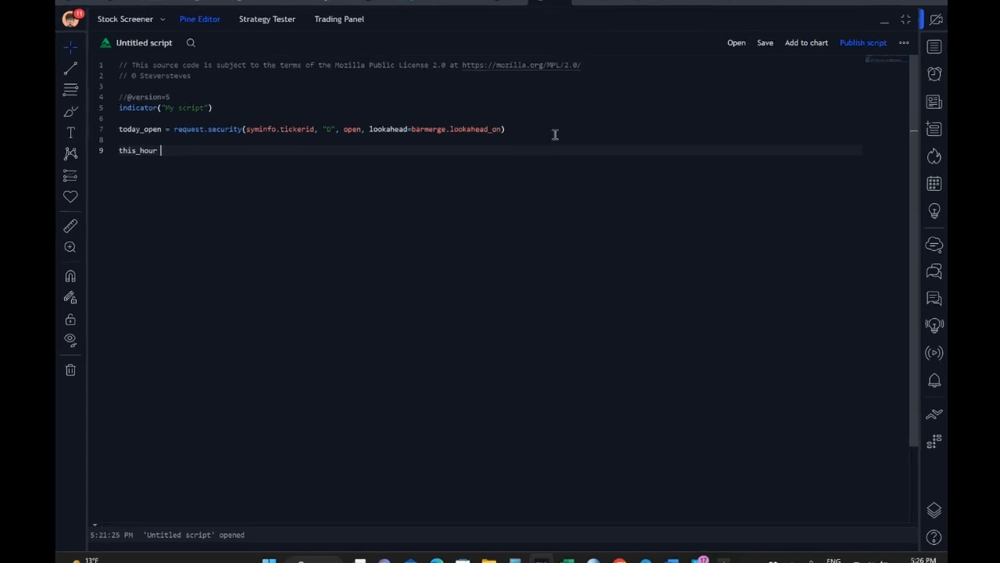
type(" = request.securit")
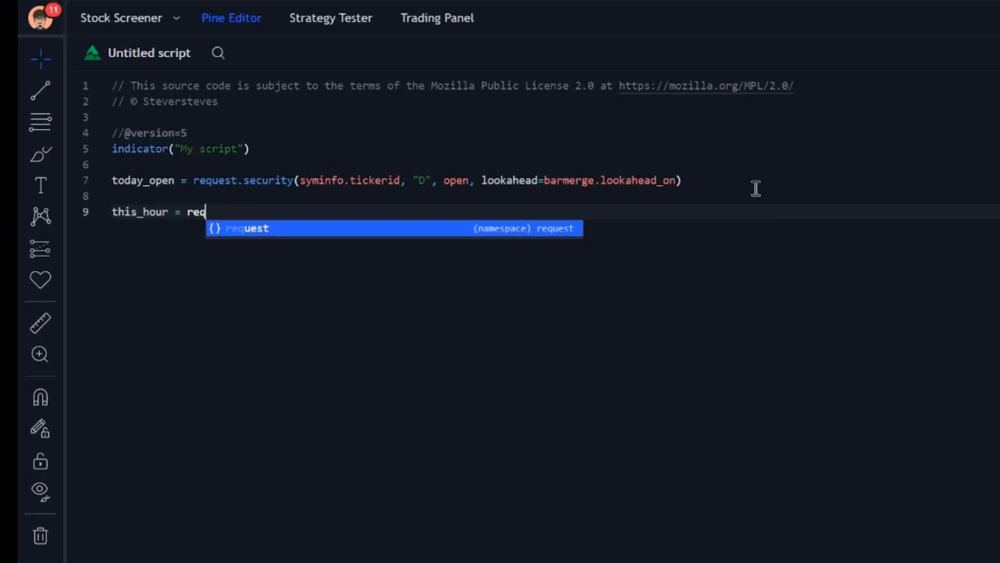
type("y(")
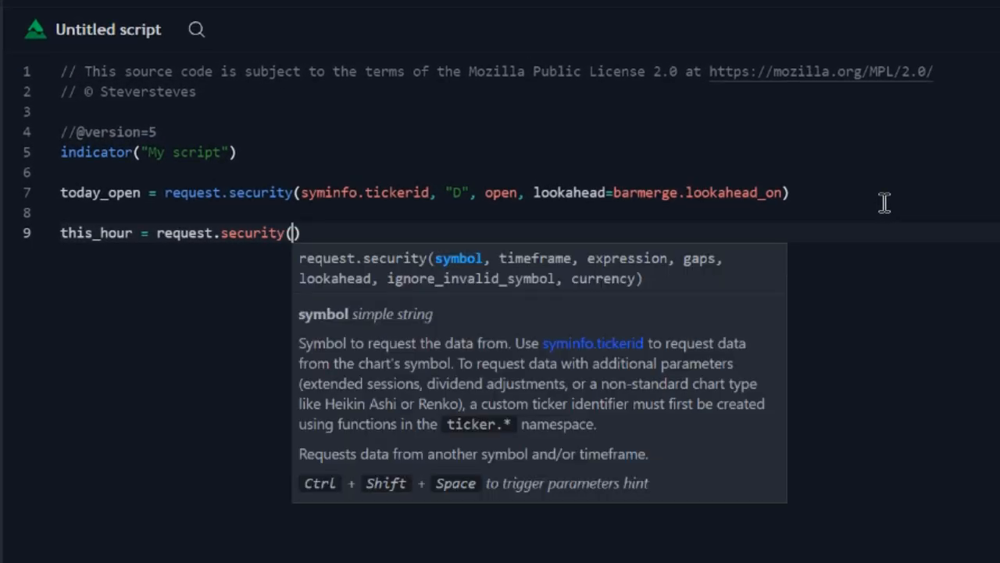
type("sym")
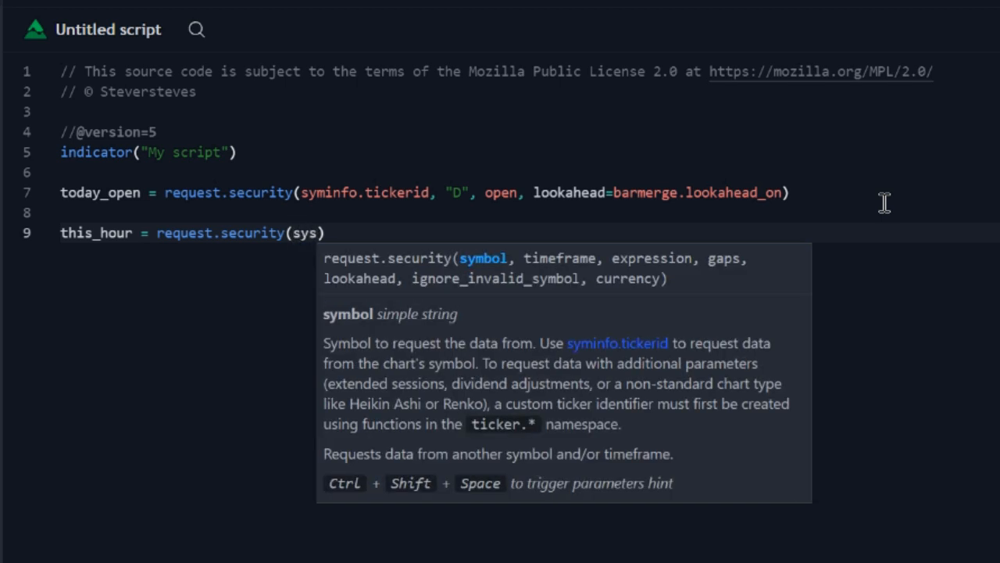
type("info.tickerid")
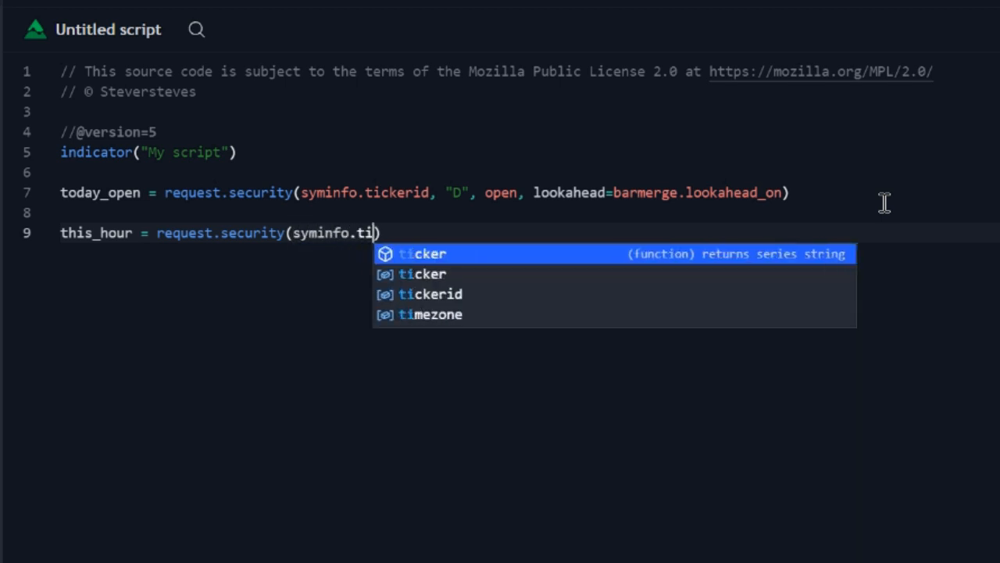
type(", \"")
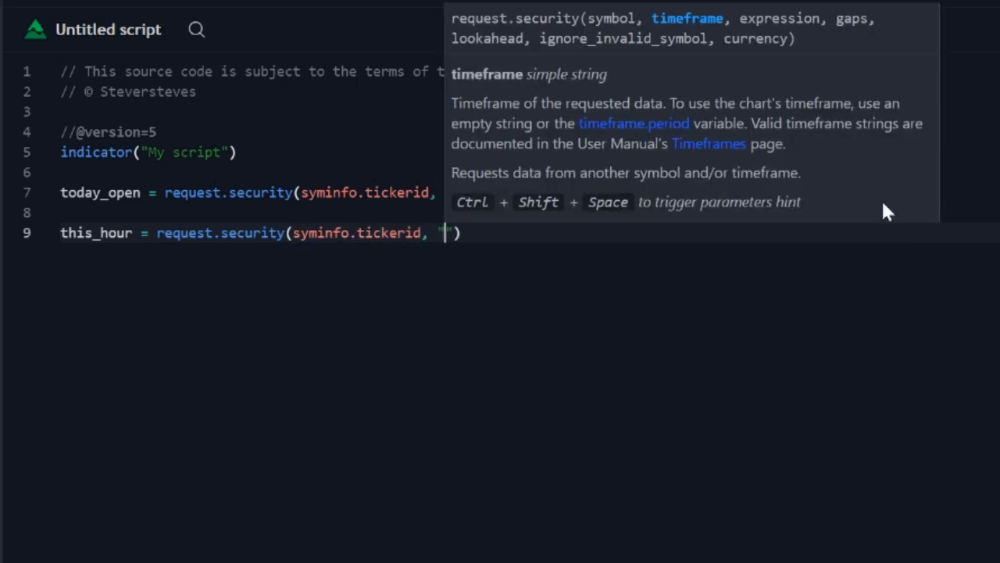
type("60\"")
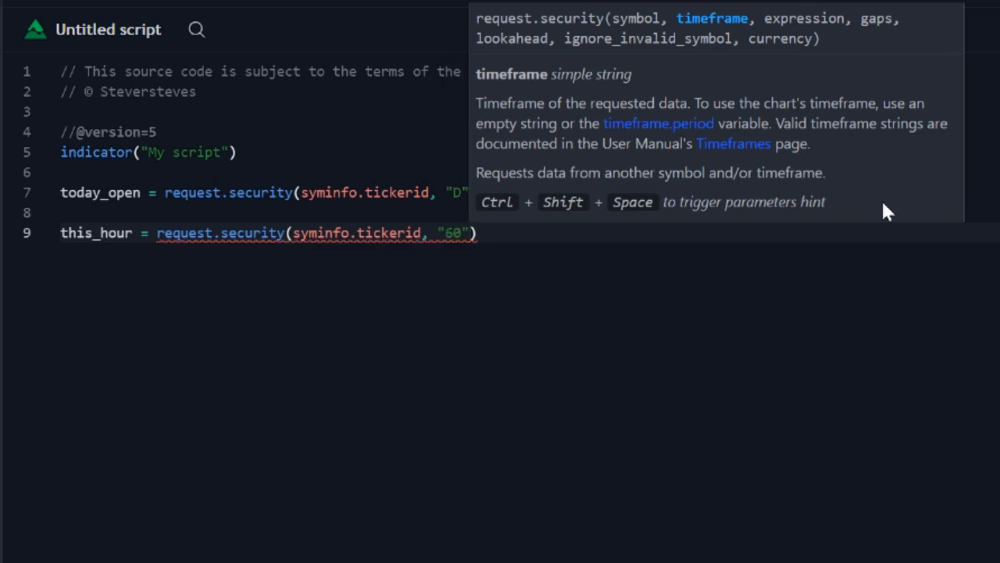
Step: Complete the this_hour request with open as the expression and lookahead=barmerge.lookahead_on
type(", ")
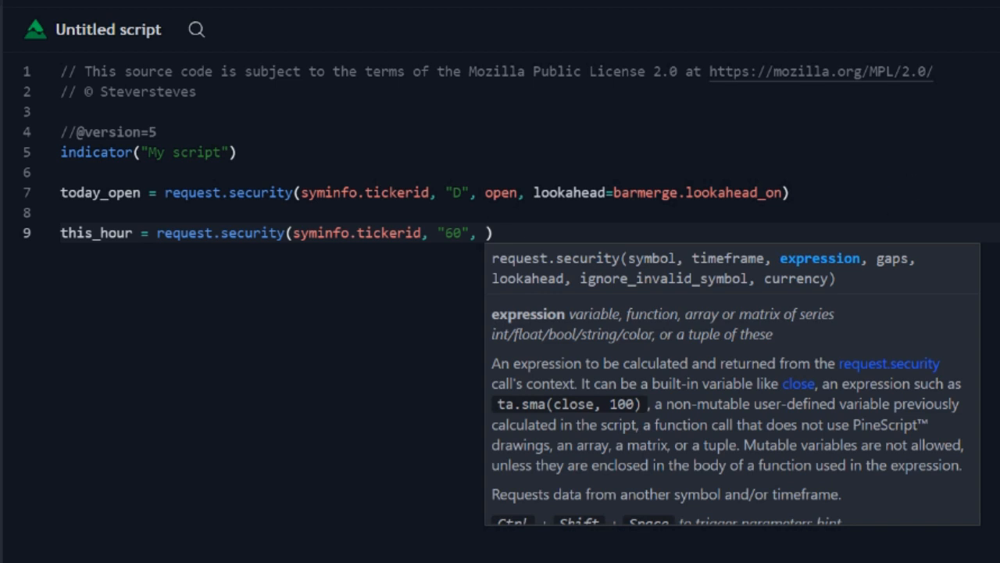
type("open, loo")
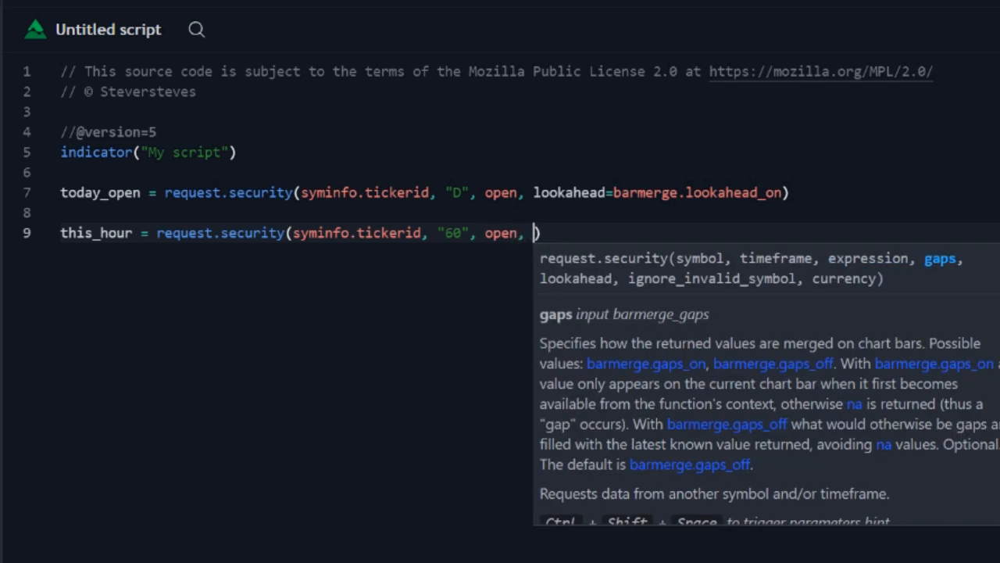
type("kahead=")
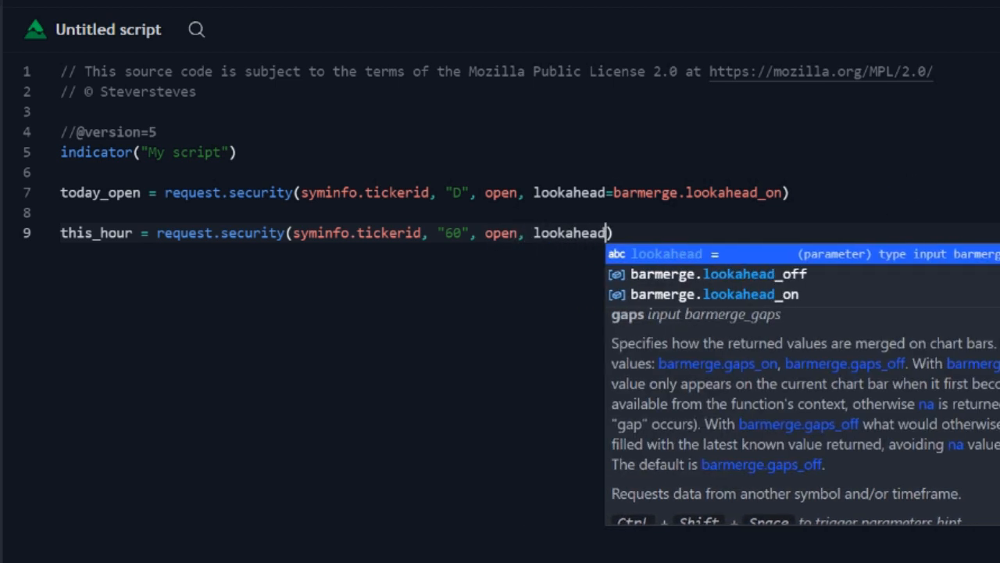
type("barmerge.")
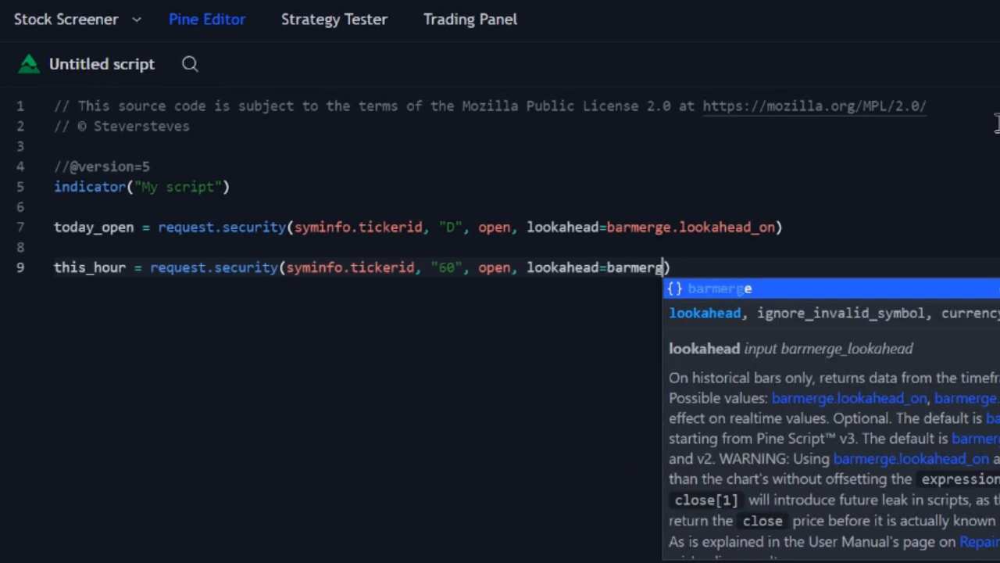
type("look")
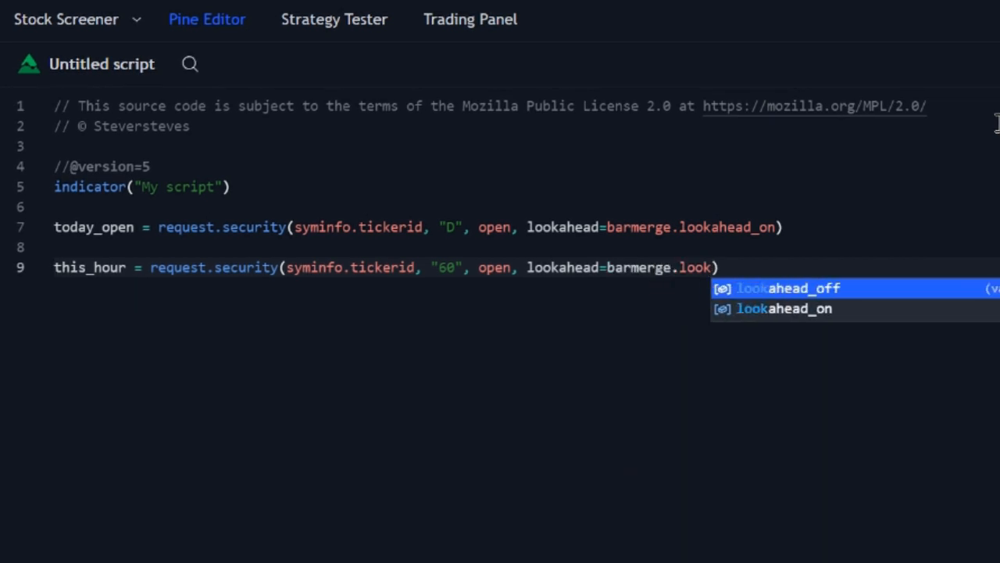
type("ahead_on")
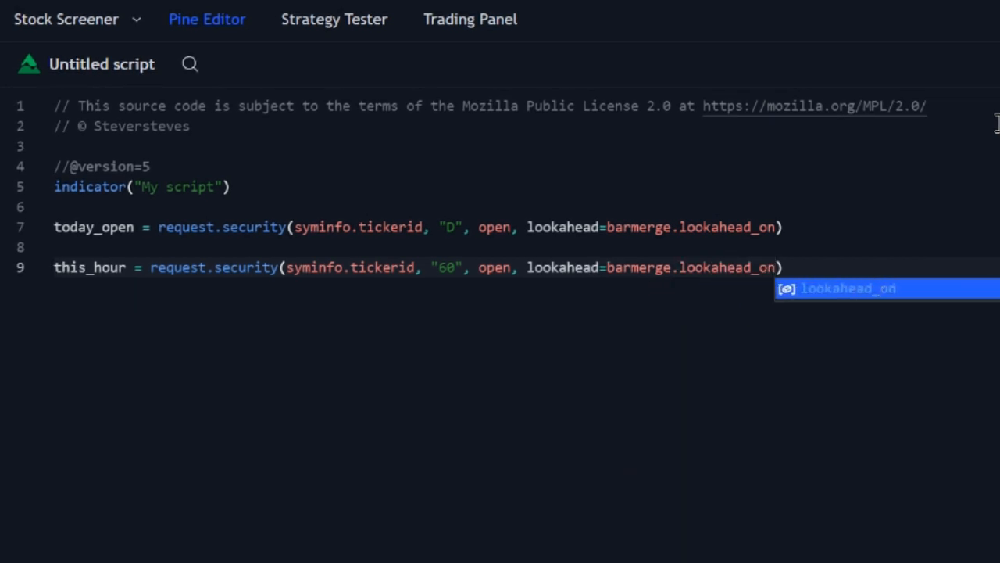
key("End")
key("Return")
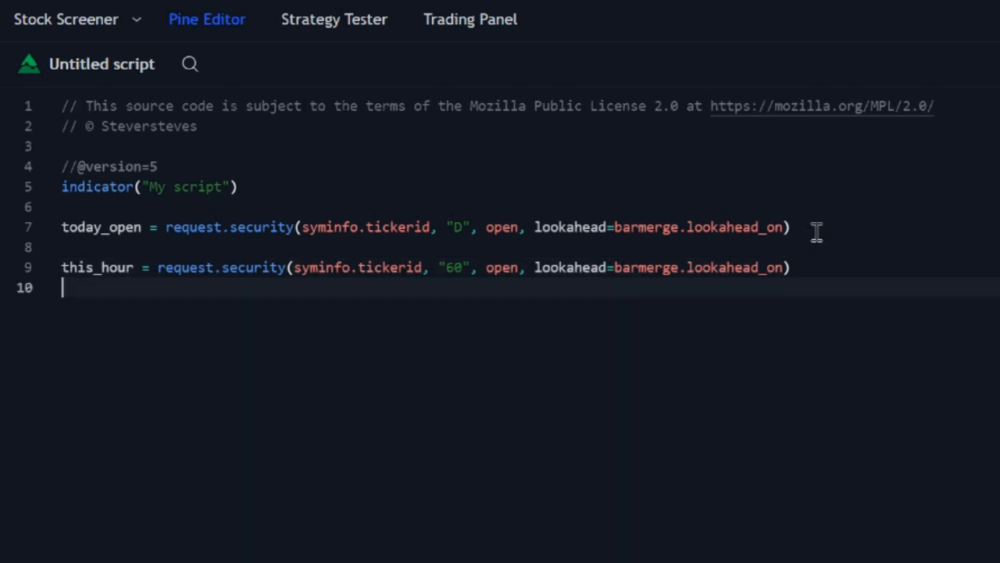
Step: Delete the today_open declaration and the leftover blank lines above this_hour
left_click_drag(815, 232, 42, 224)
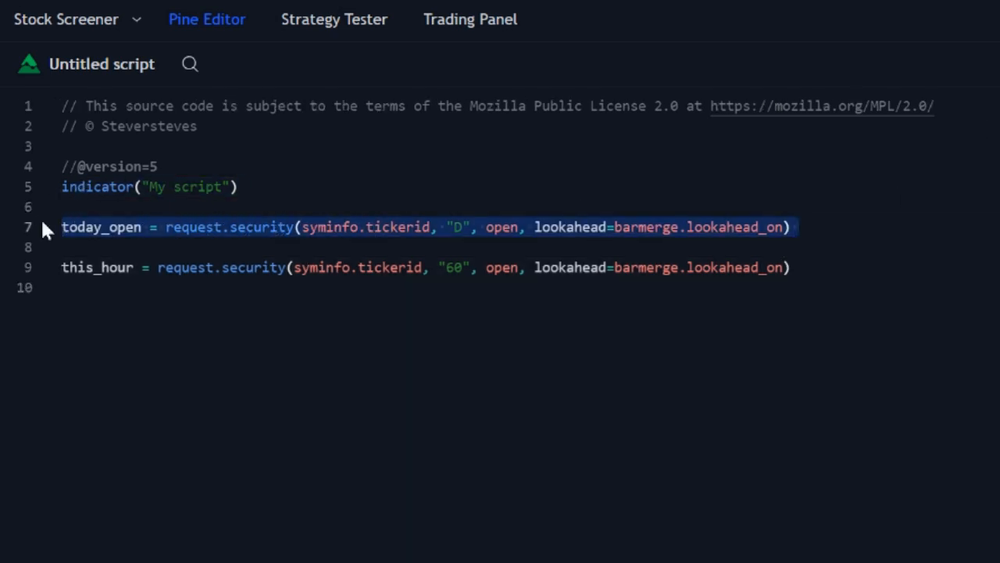
key("BackSpace")
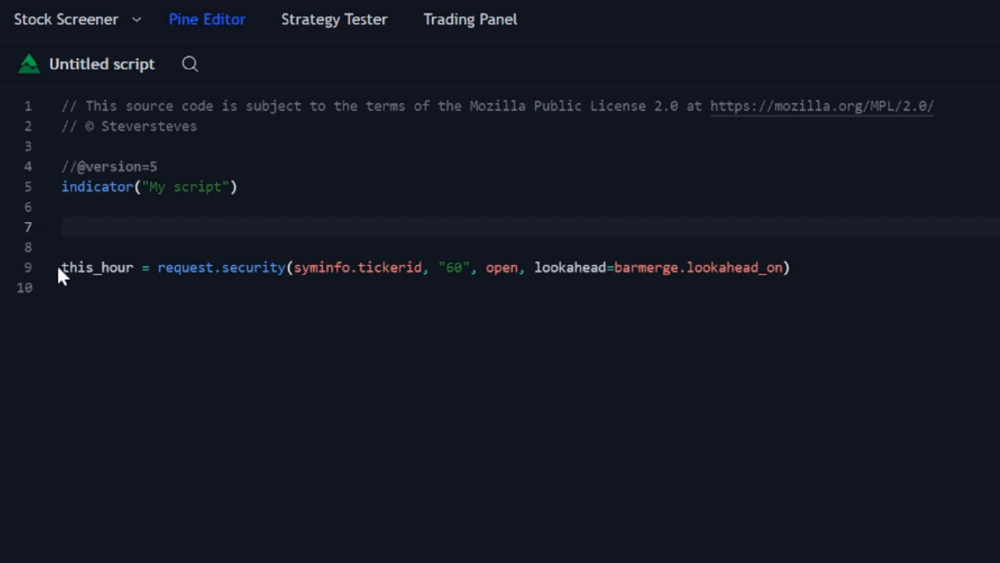
key("Down")
key("Down")
key("BackSpace")
key("BackSpace")
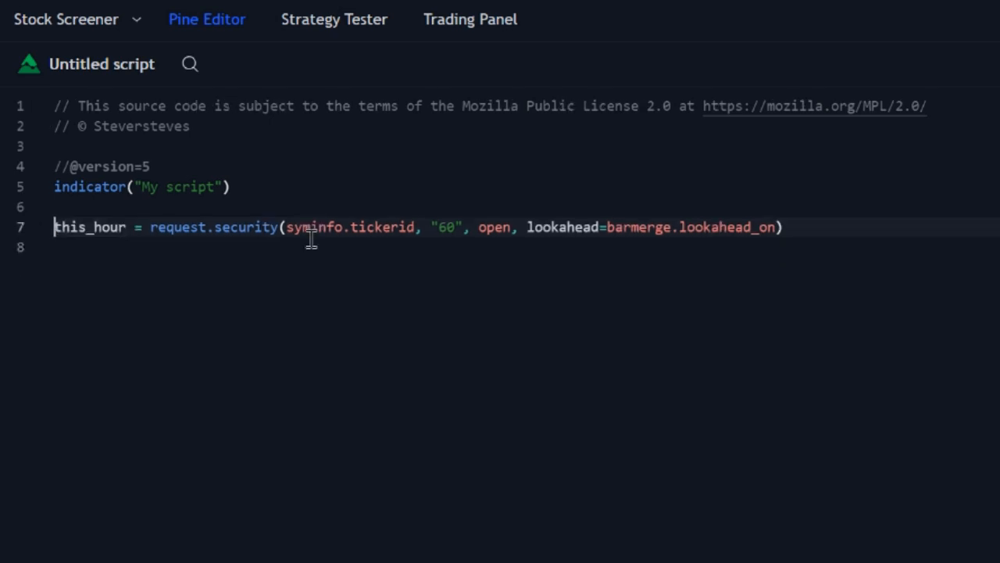
Step: Retitle the indicator "SPY Hourly Levels" and add overlay=true to its declaration
left_click(214, 180)
key("BackSpace")
key("BackSpace")
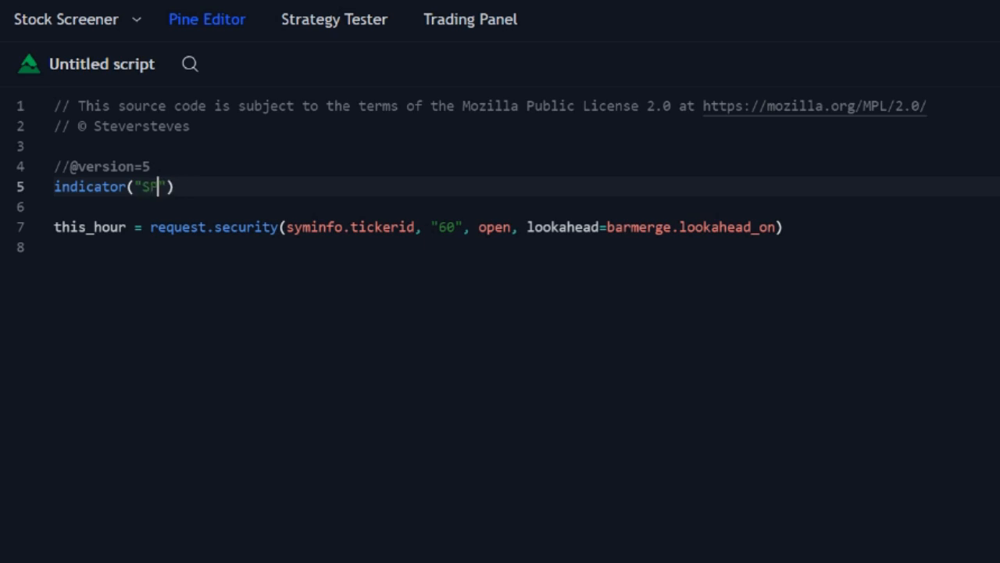
type("els\"")
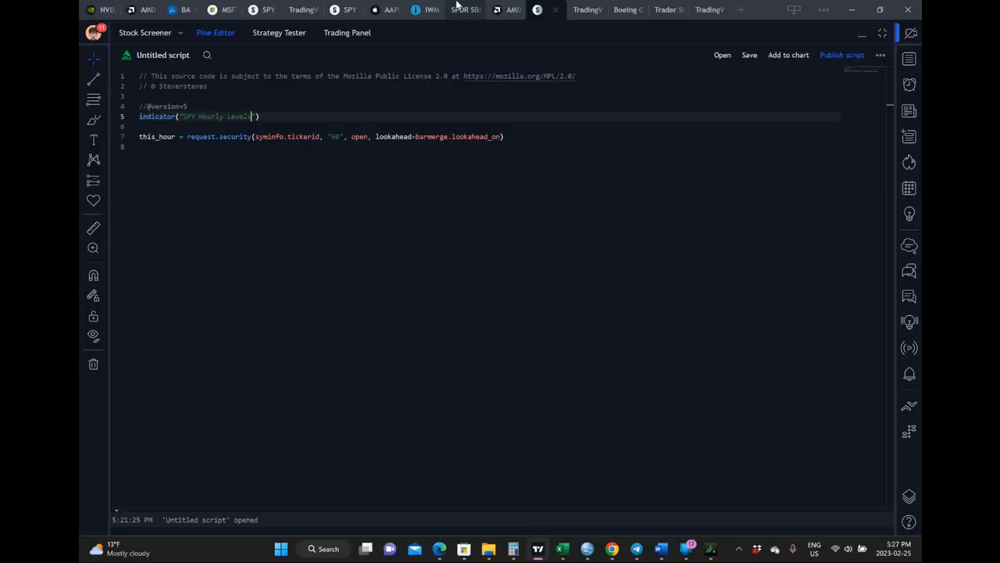
type(", ")
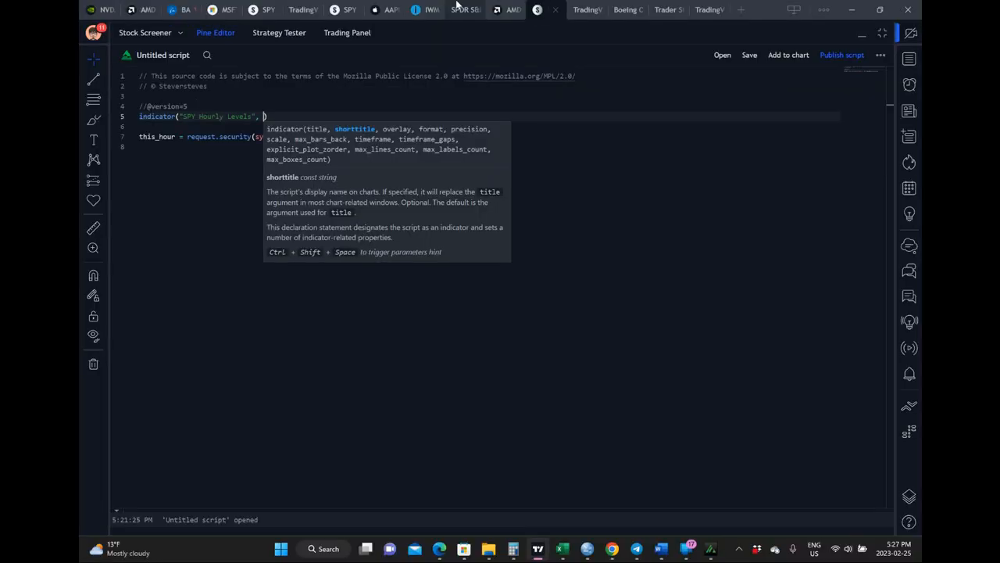
type("overlay=true")
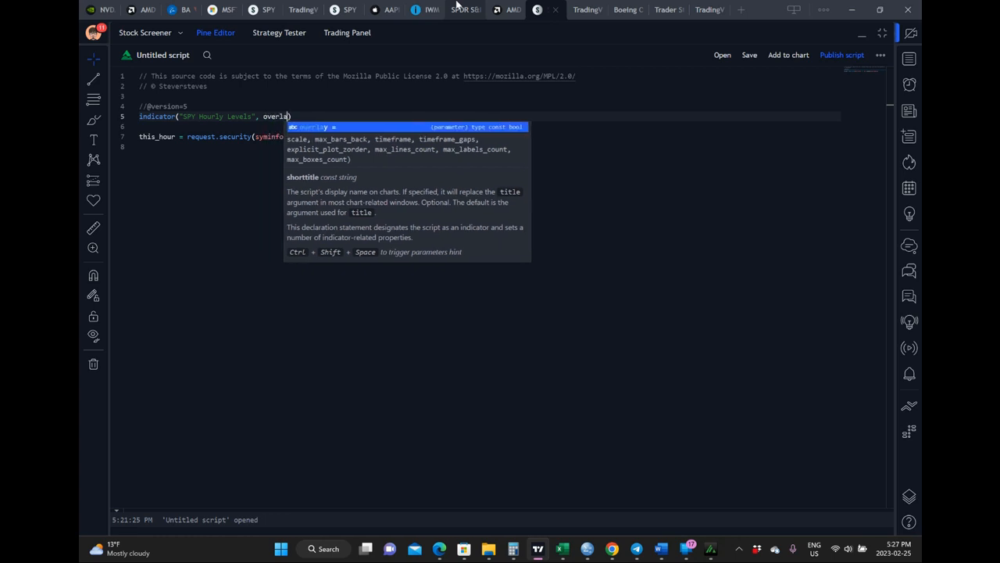
Step: Define hi = this_hour + 1.03 below the this_hour line, taking the offset from the Hi Dif Avg in the Excel sheet
left_click(236, 190)
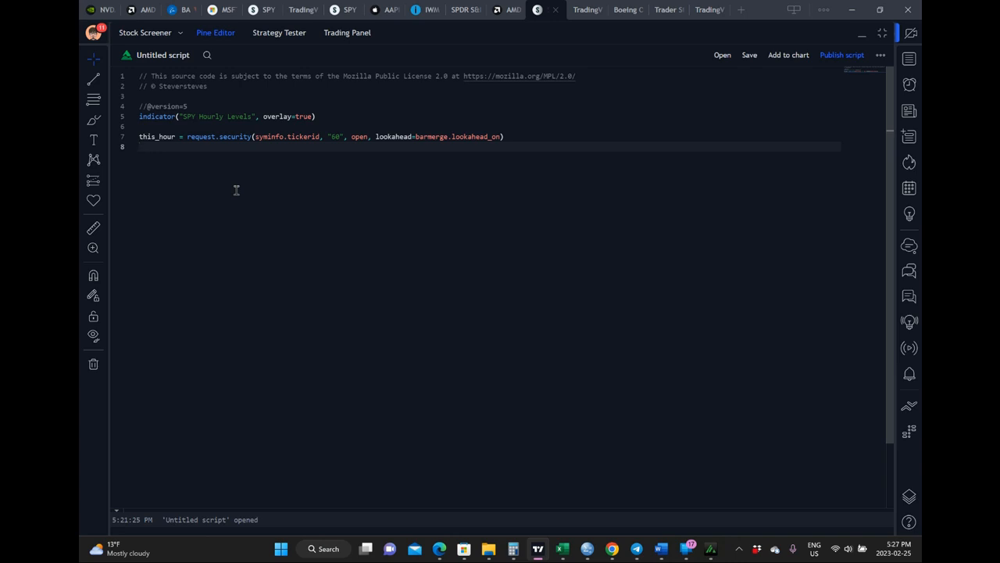
key("Return")
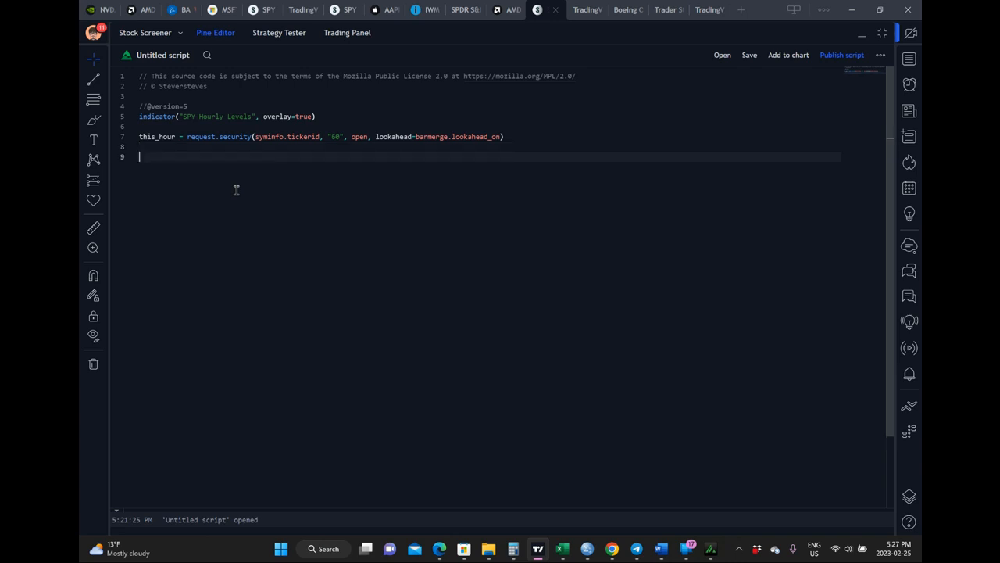
type("hi ")
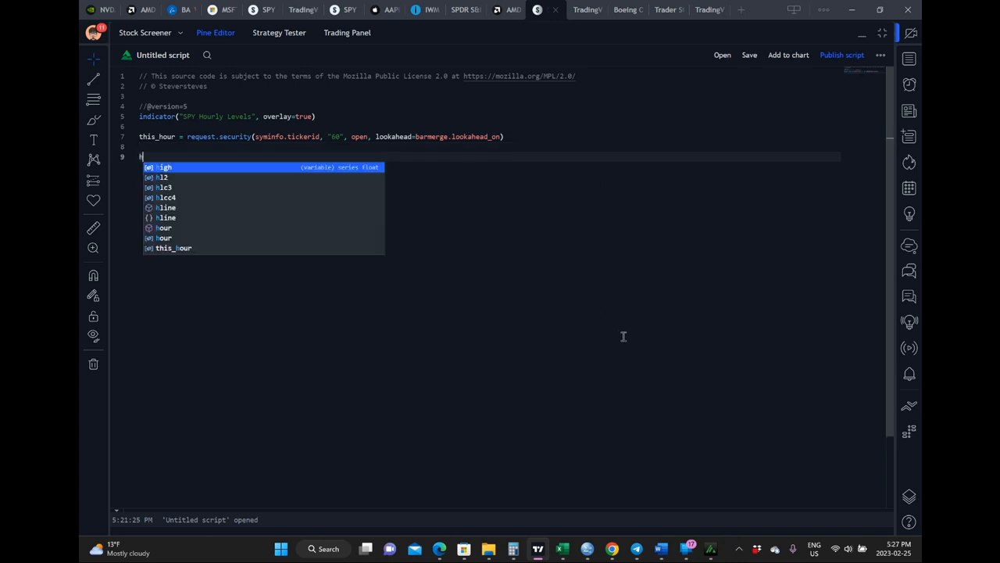
type("=")
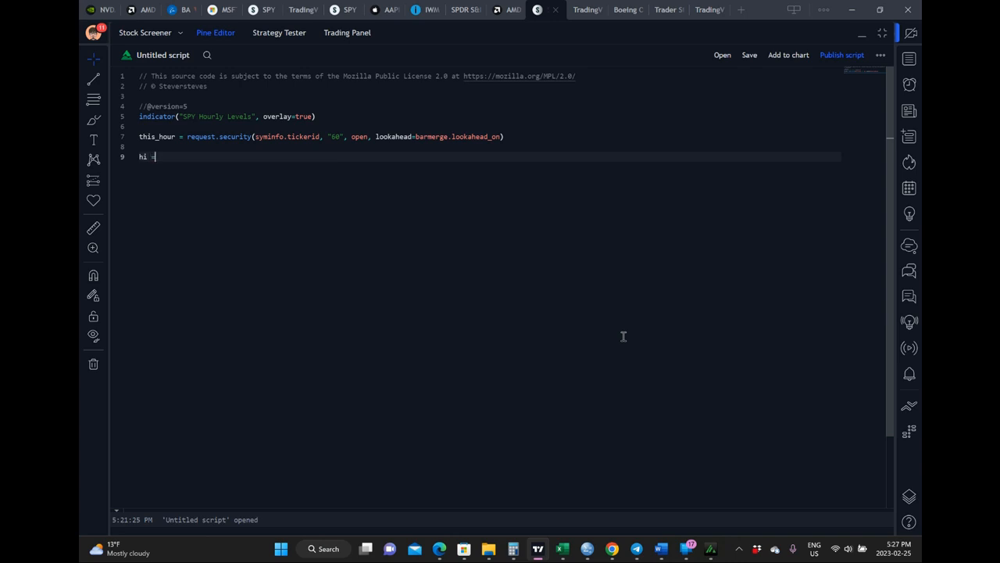
type(" this_")
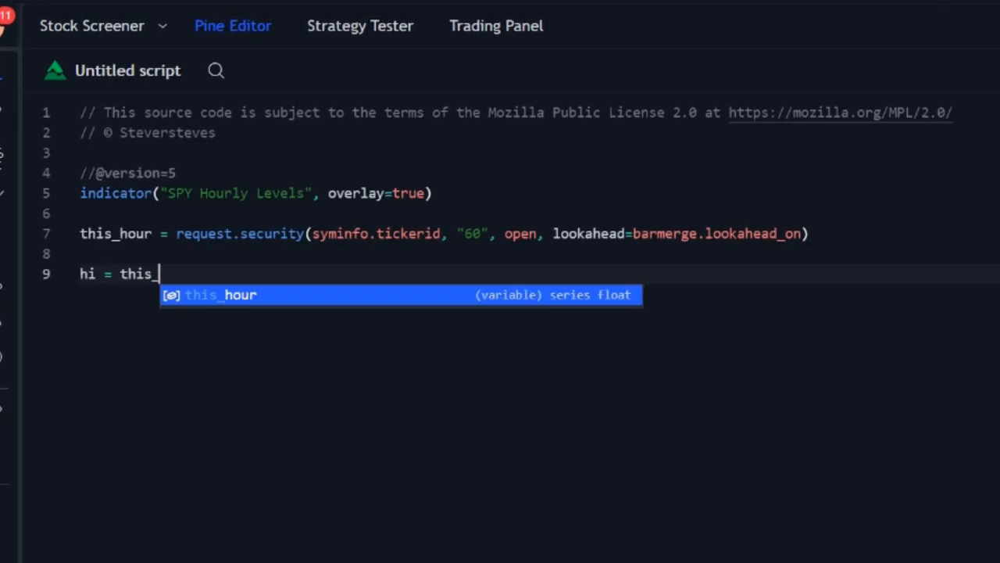
type("hour")
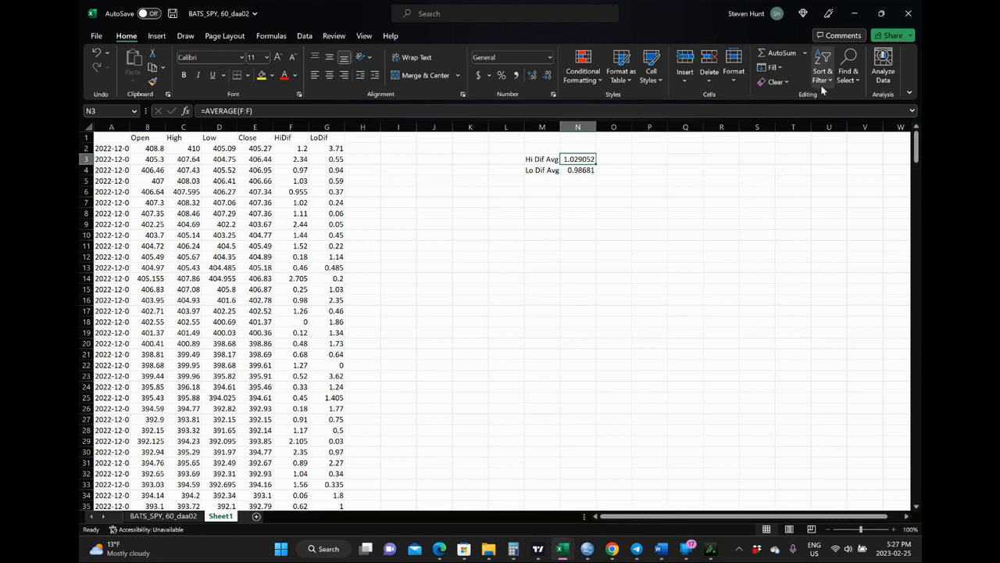
left_click(855, 16)
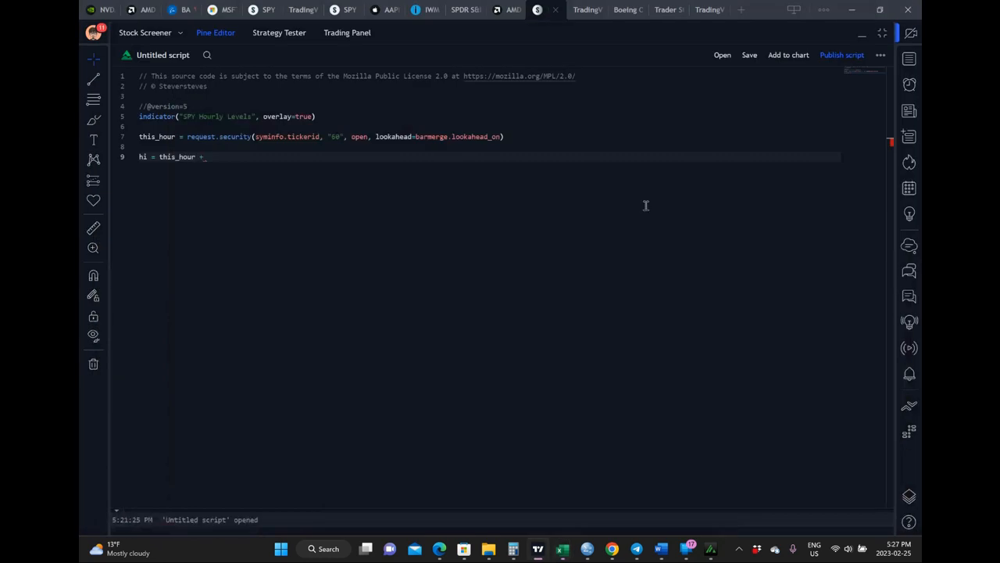
type("1.03")
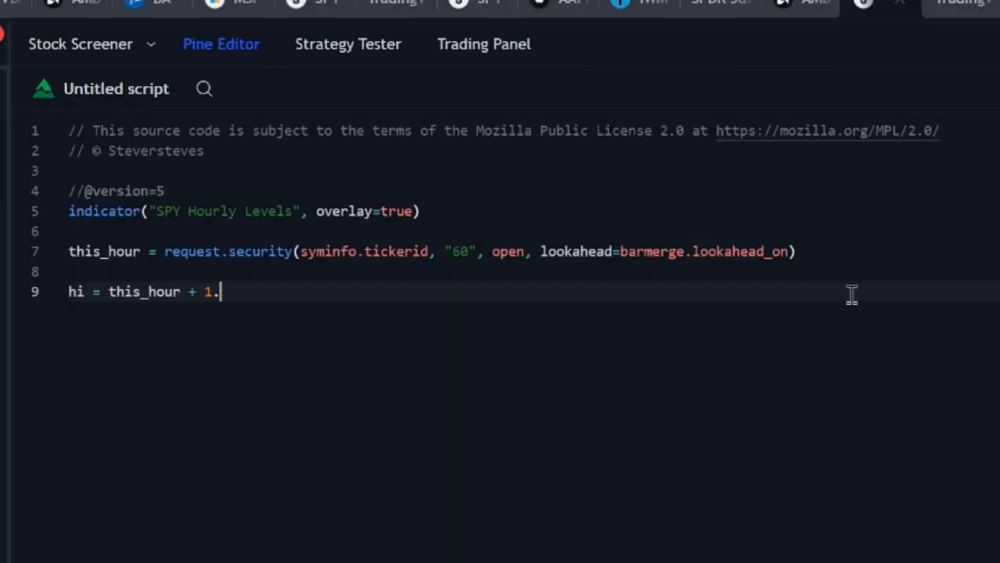
Step: Define lo = this_hour - 0.99 below the hi line, taking the offset from the Lo Dif Avg in the Excel sheet
key("Return")
key("Return")
type("lo = this_hour -")
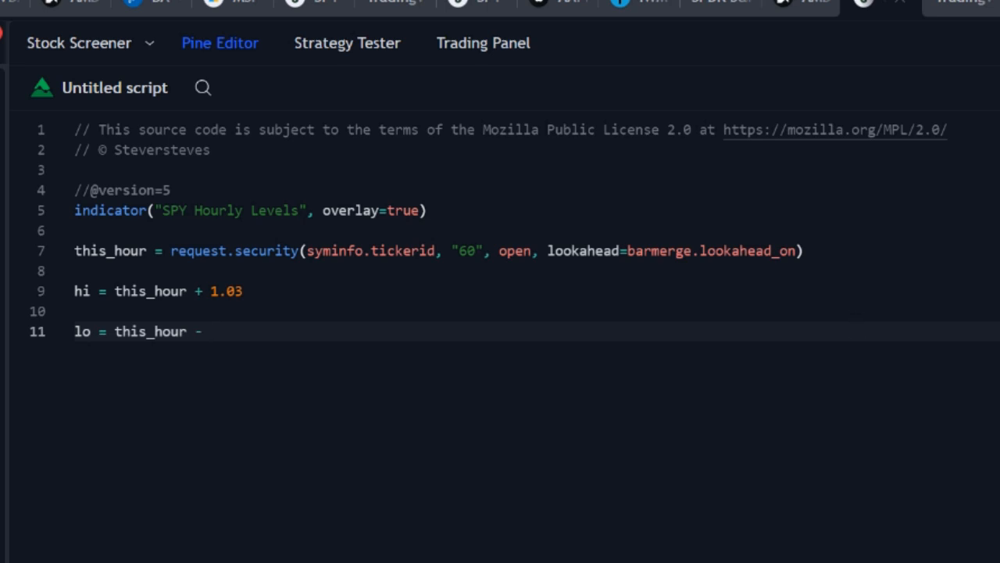
key("alt+Tab")
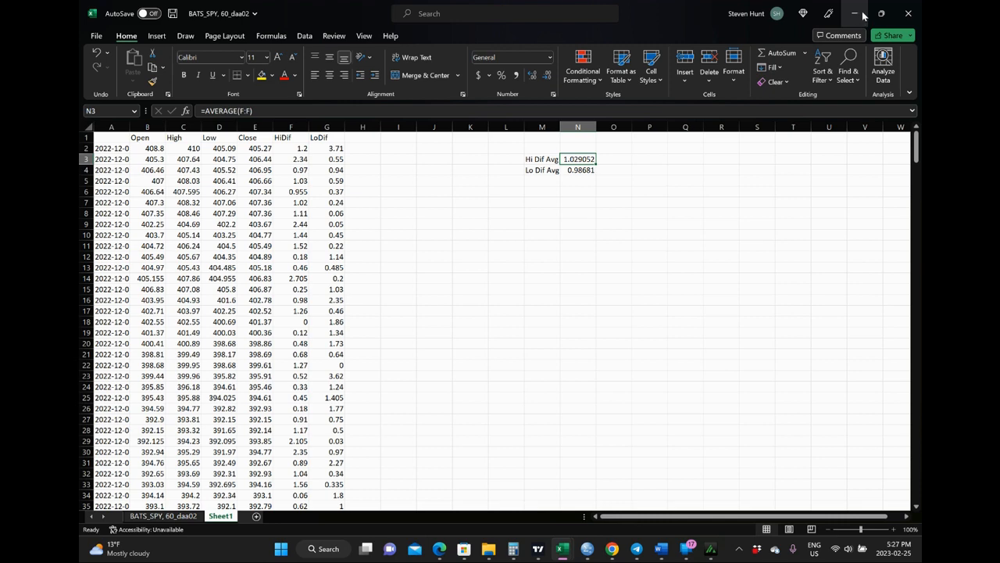
left_click(862, 16)
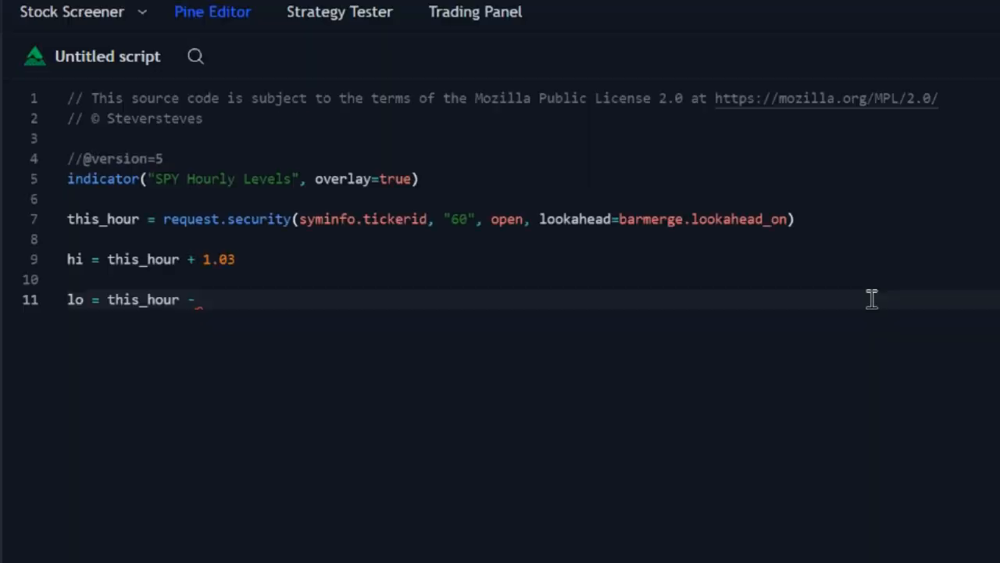
type("0.99")
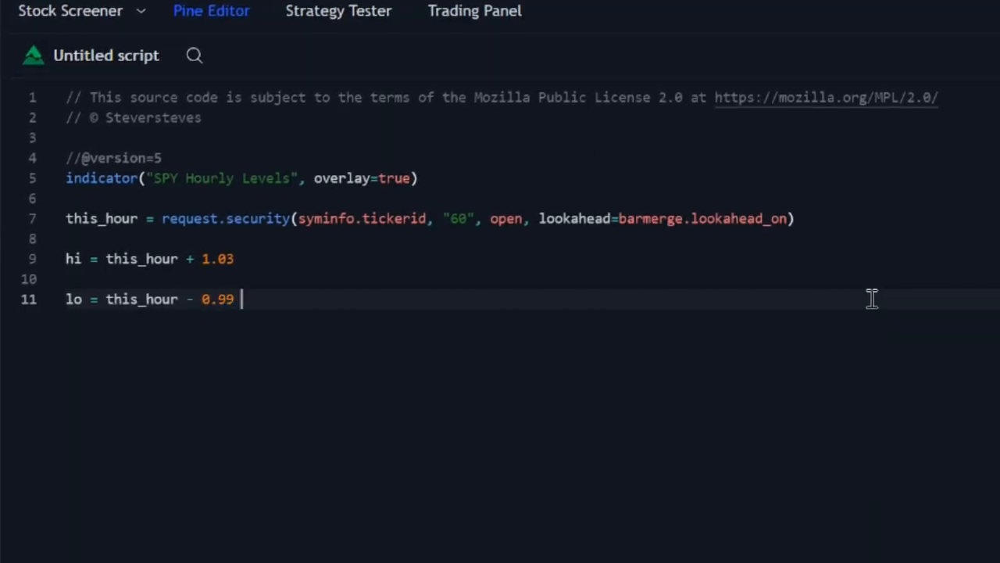
Step: Plot hi below the lo definition with color=color.green and linewidth=3
key("Return")
key("Return")
type("p")
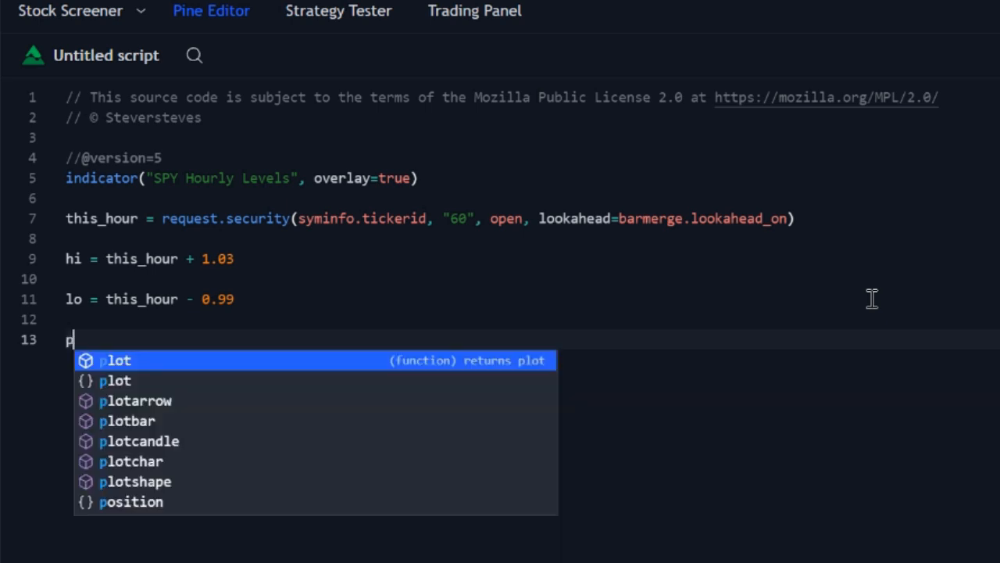
type("lot(hi, ")
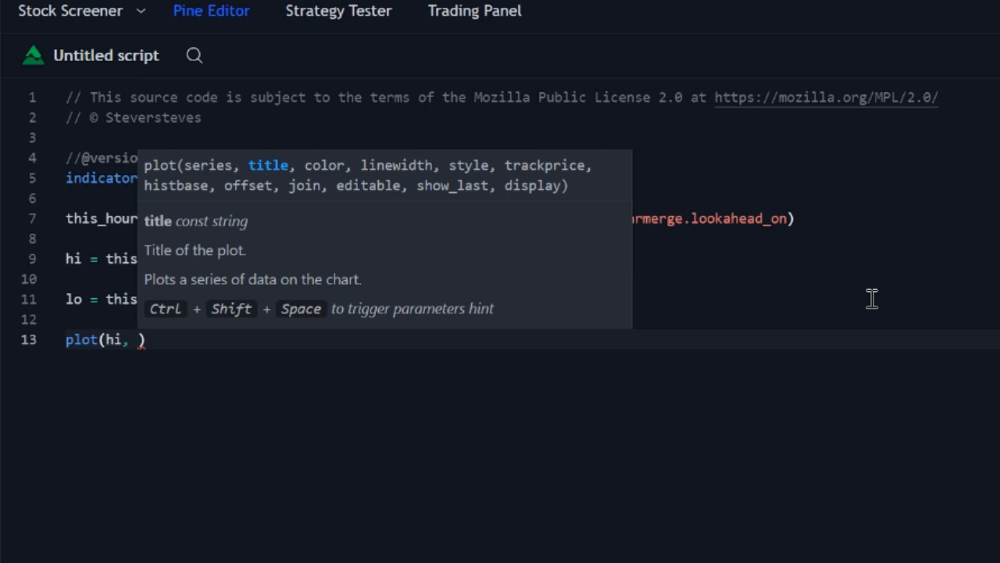
type("color=color.green,")
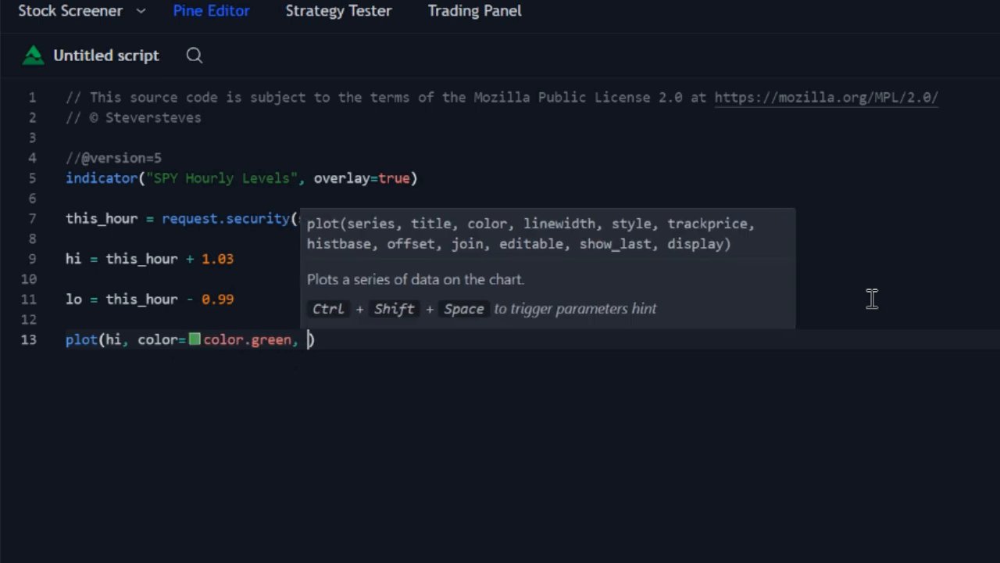
type(" linewi")
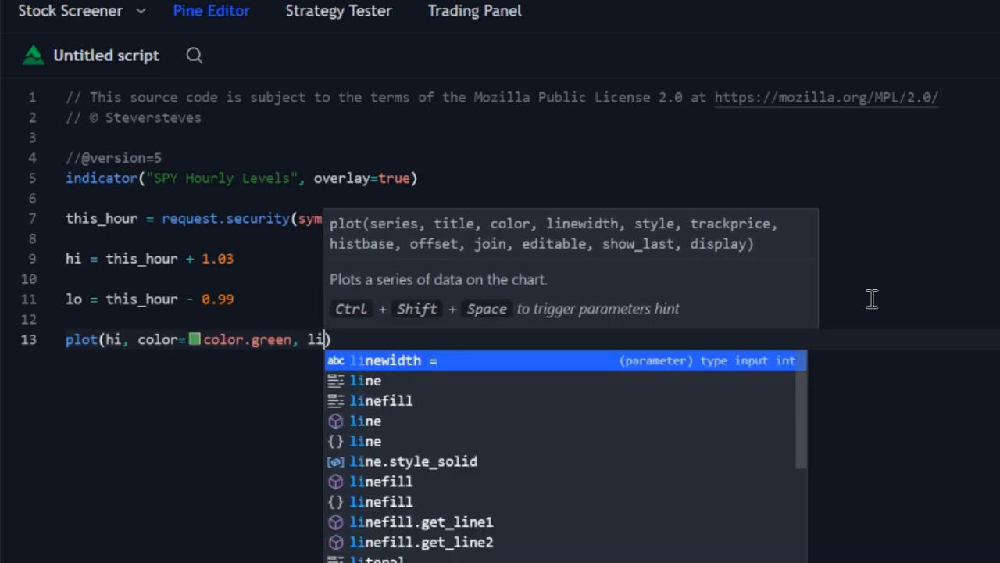
type("d")
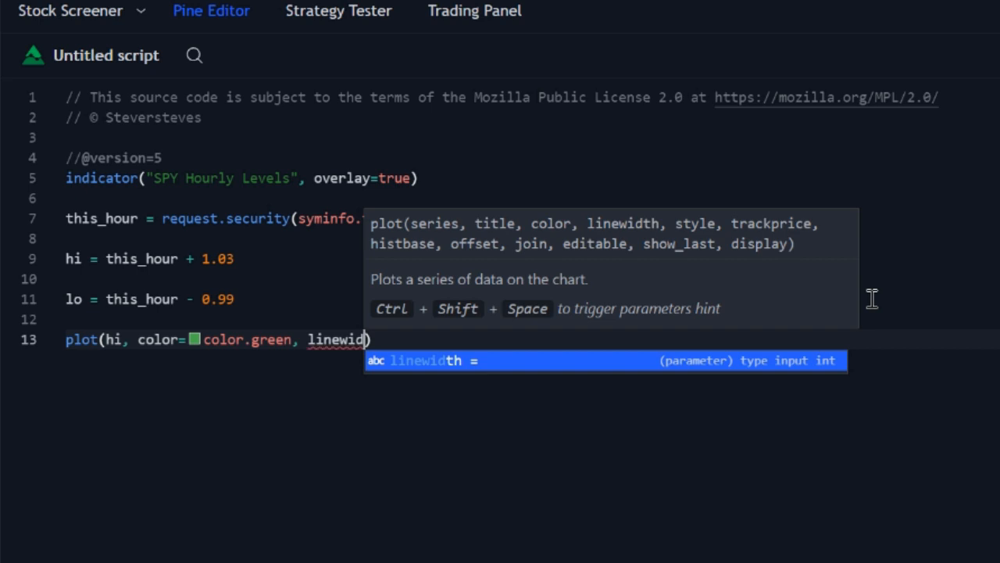
type("th")
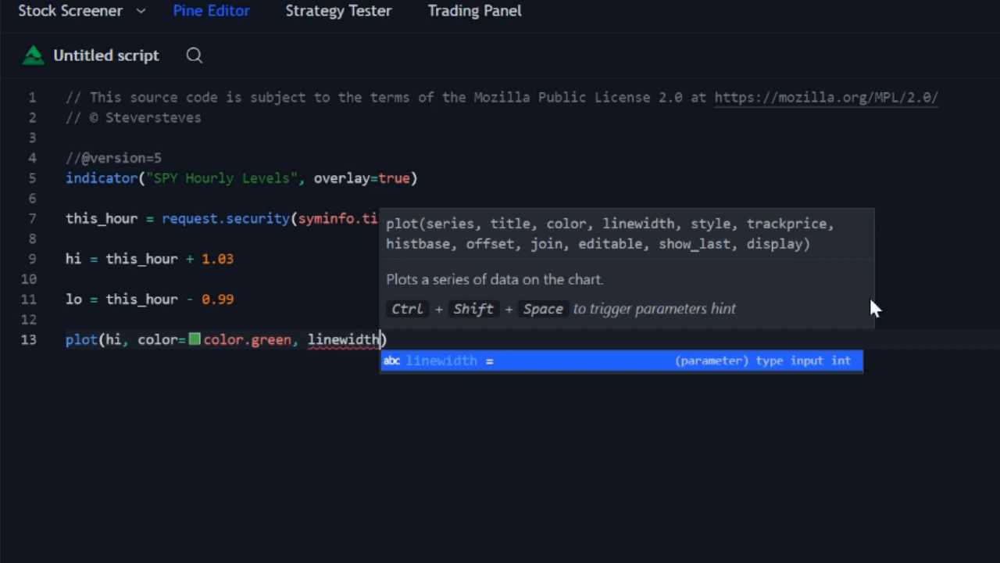
type("=3")
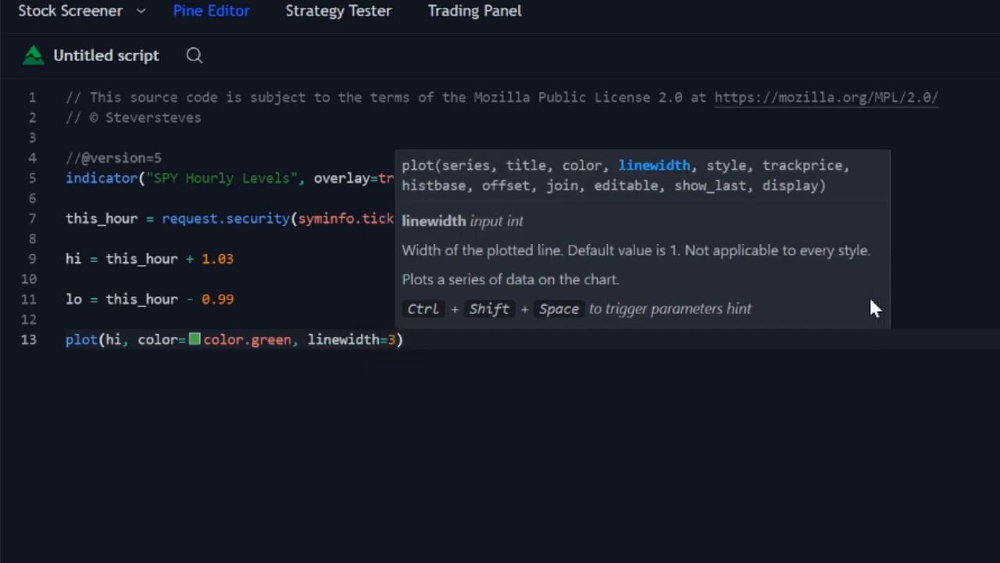
key("End")
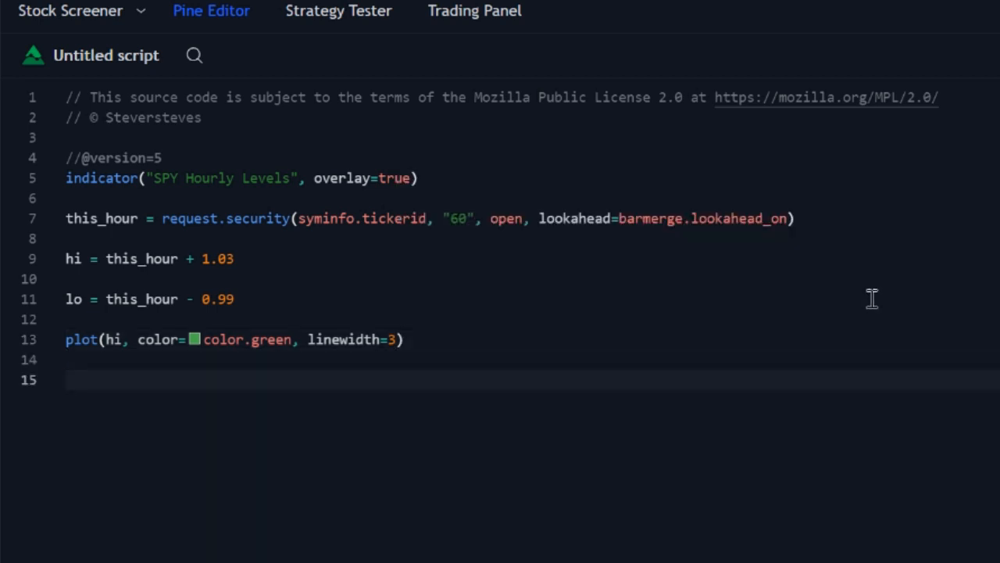
Step: Plot lo below the hi plot with color=color.red and linewidth=3
type("plot(lo, ")
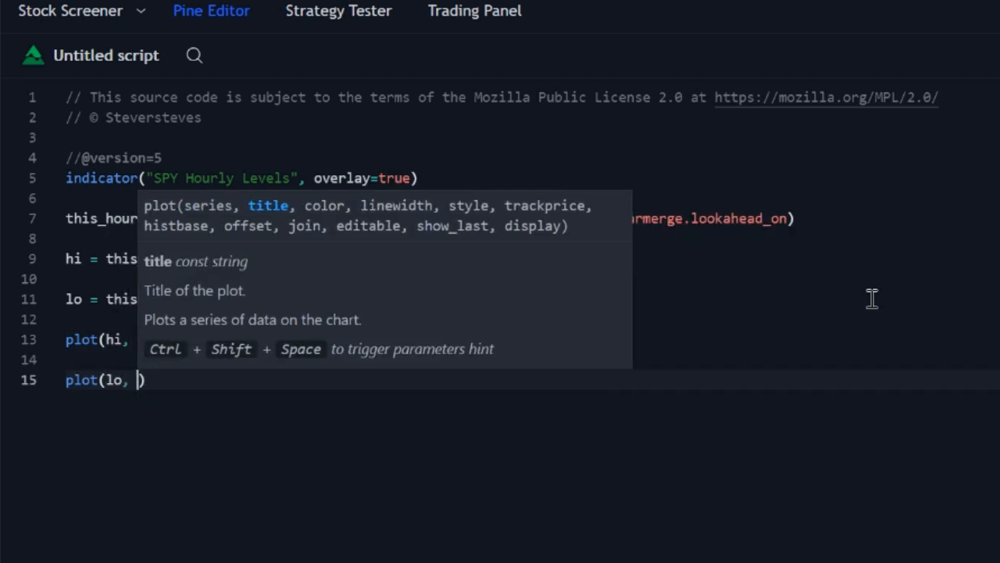
type("color=color.")
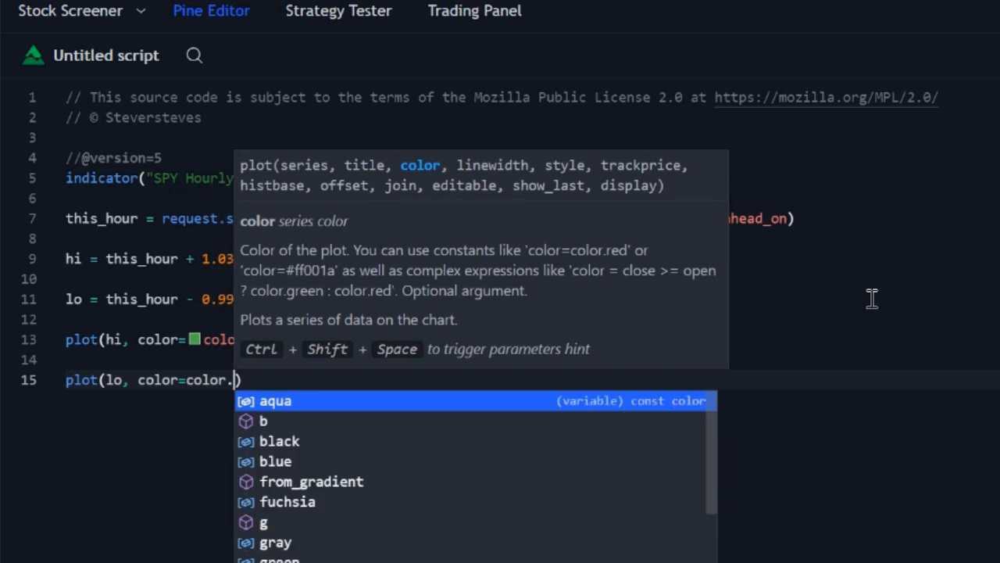
type("red, ")
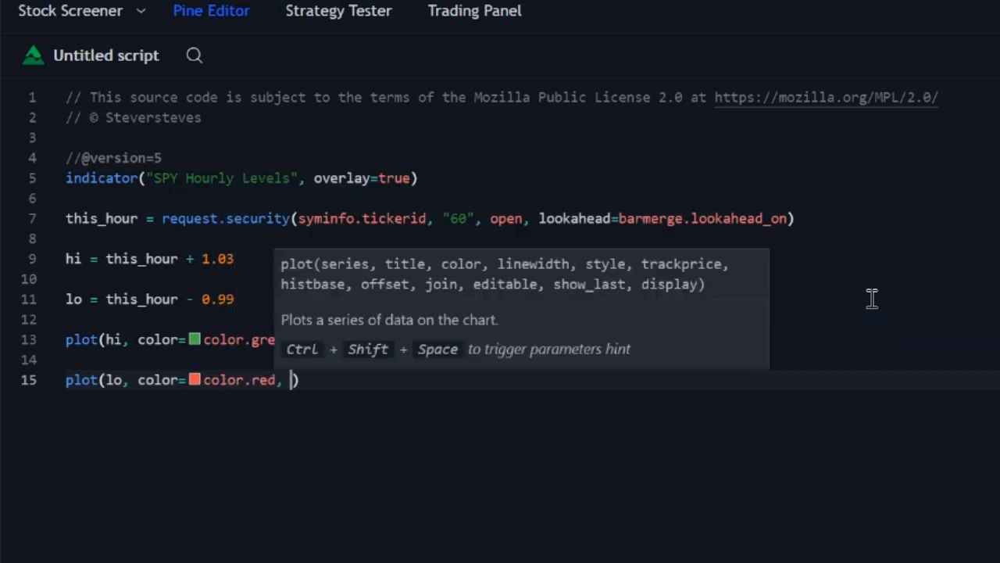
type("linewi")
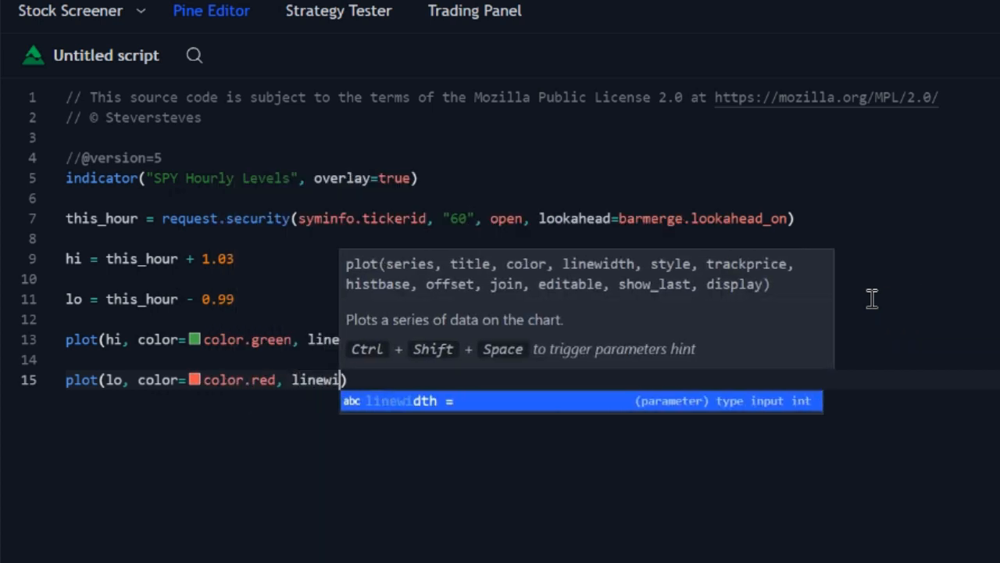
type("dth=3)")
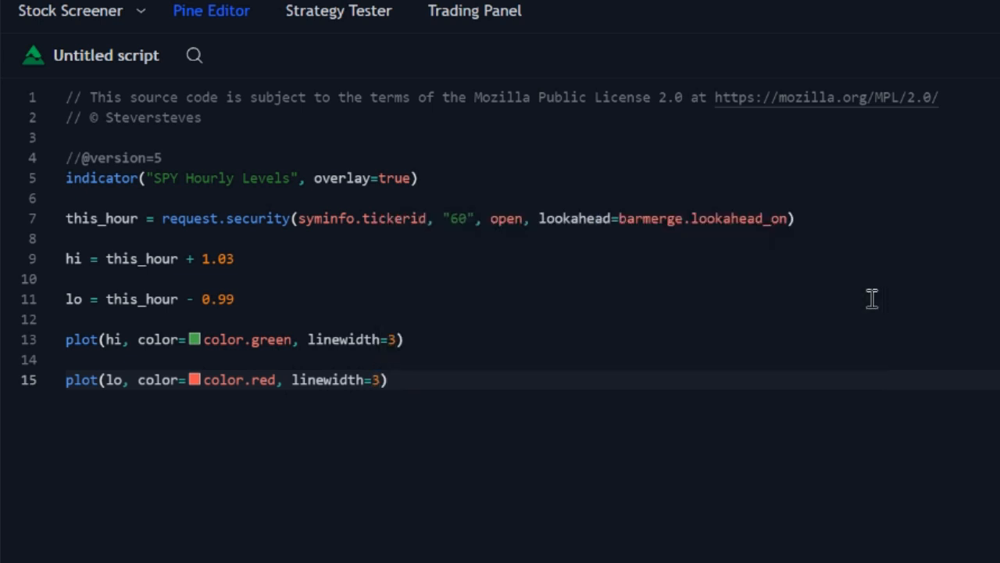
key("Return")
key("Return")
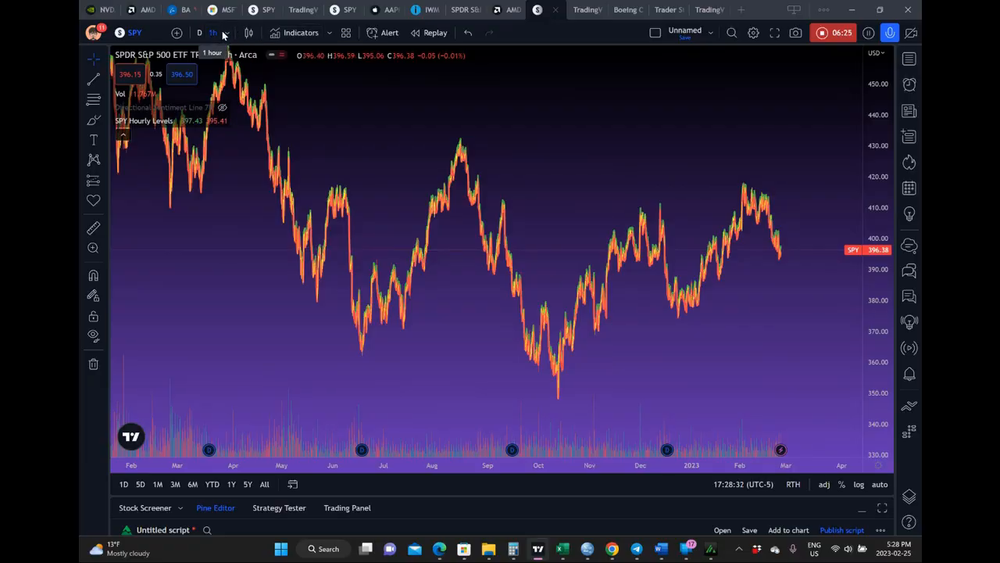
Step: View the SPY chart on the 5-minute timeframe and settle on the 1-minute timeframe
left_click(232, 10)
left_click(268, 135)
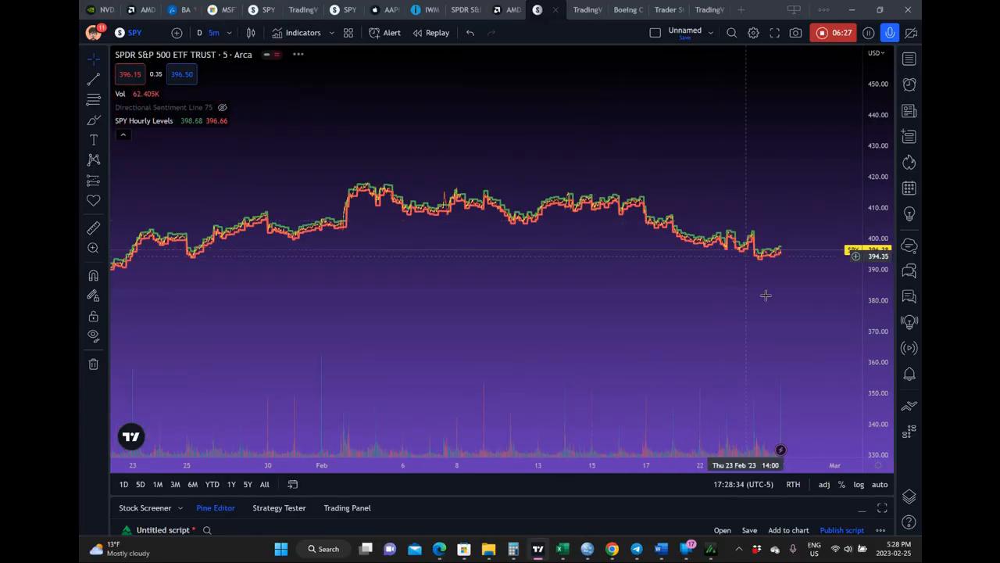
left_click(219, 32)
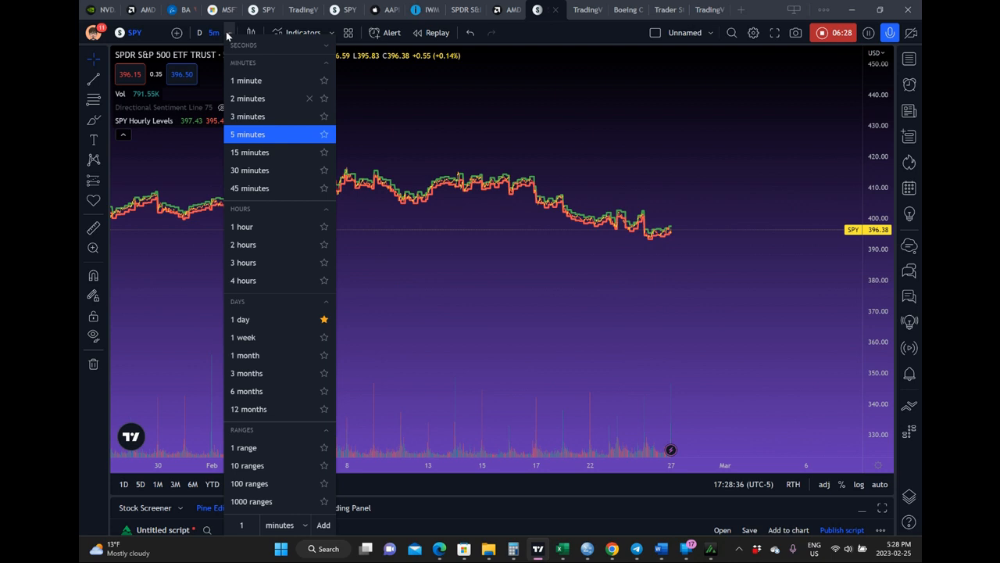
left_click(257, 80)
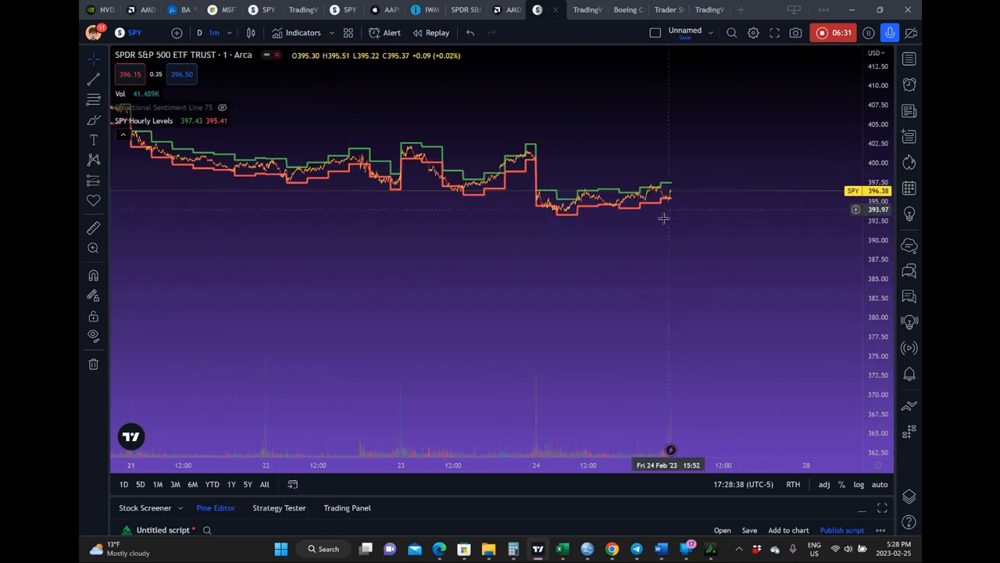
Step: Examine how the SPY price moves against the hourly high and low levels on the 23 and 24 February sessions
scroll(664, 218, "up", 10)
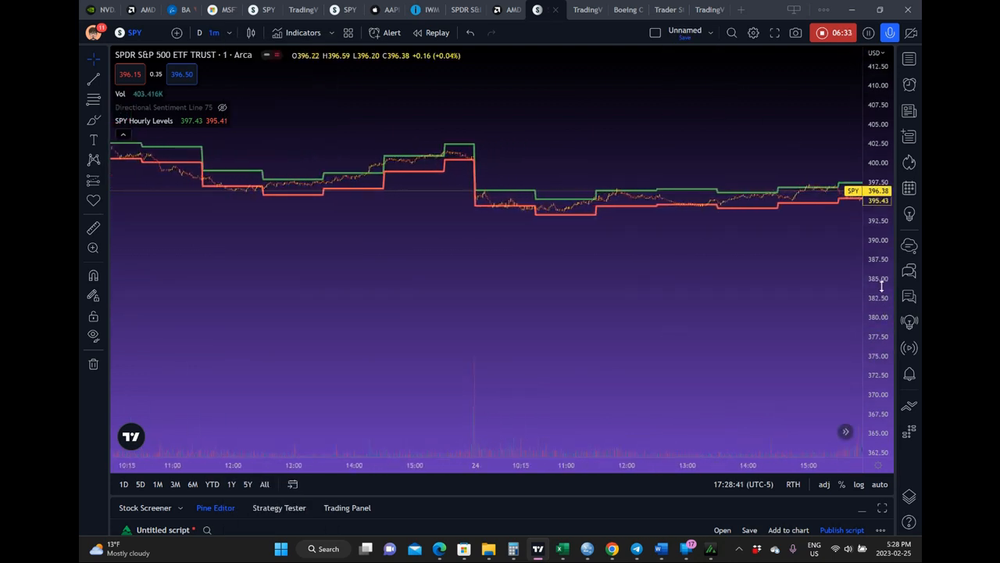
left_click_drag(881, 286, 903, 11)
left_click_drag(670, 214, 650, 309)
scroll(649, 310, "up", 2)
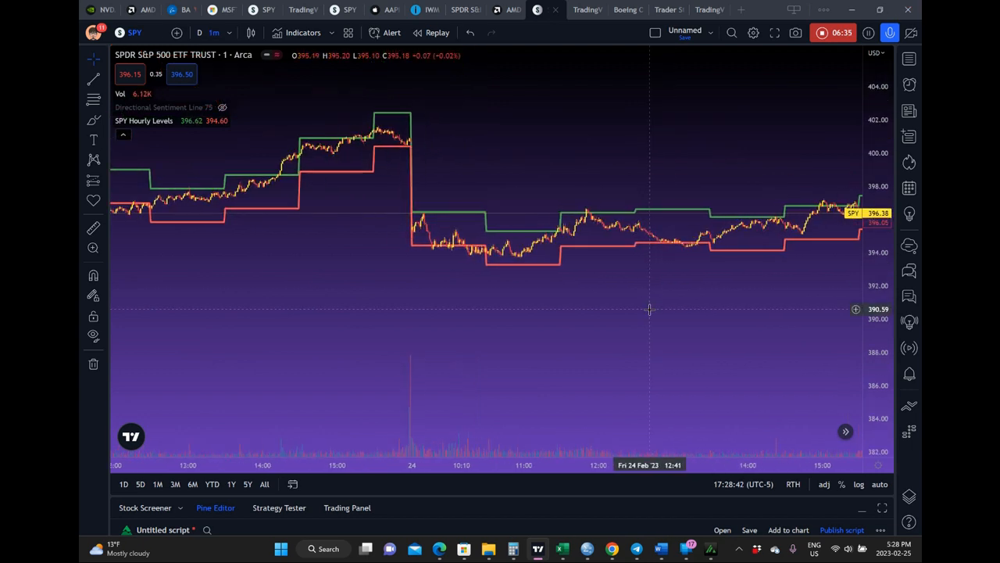
scroll(650, 309, "up", 1)
left_click_drag(881, 292, 888, 128)
left_click_drag(737, 271, 693, 339)
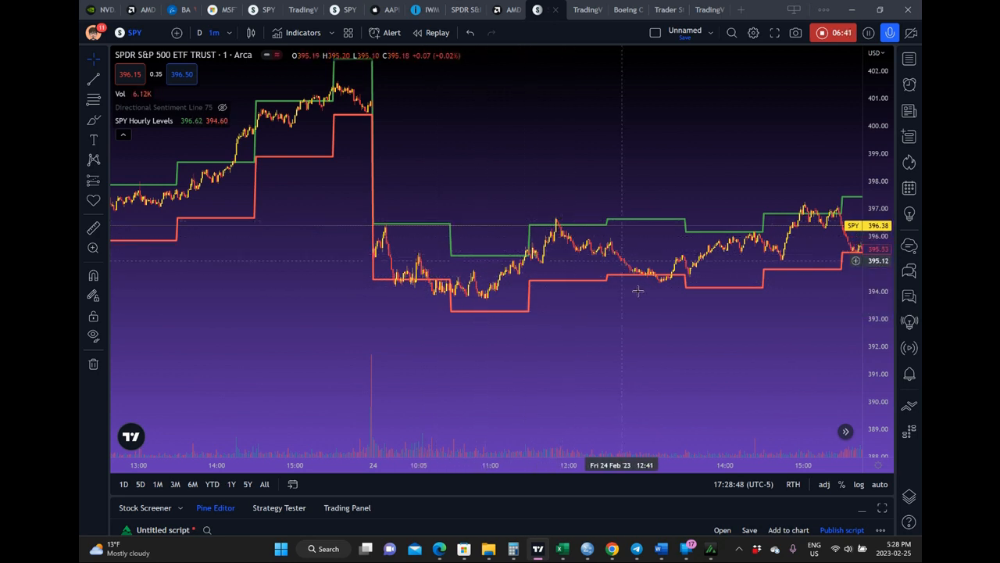
left_click_drag(811, 297, 688, 301)
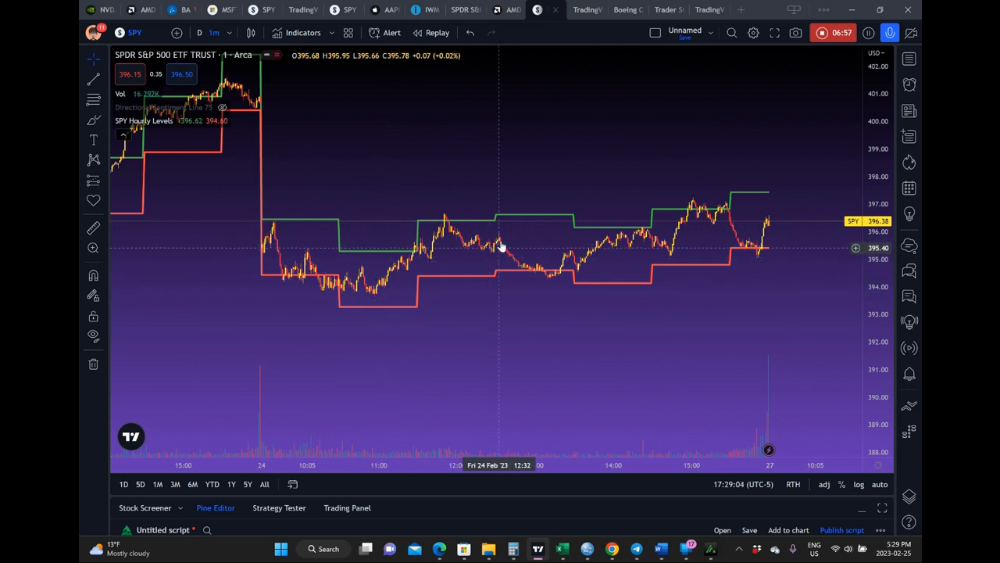
left_click_drag(413, 297, 596, 364)
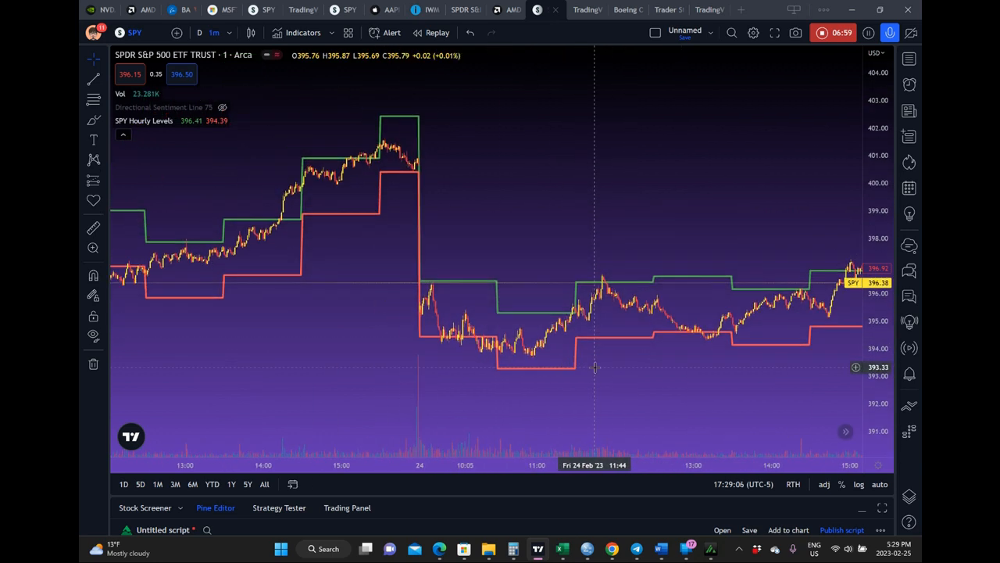
left_click_drag(319, 354, 386, 363)
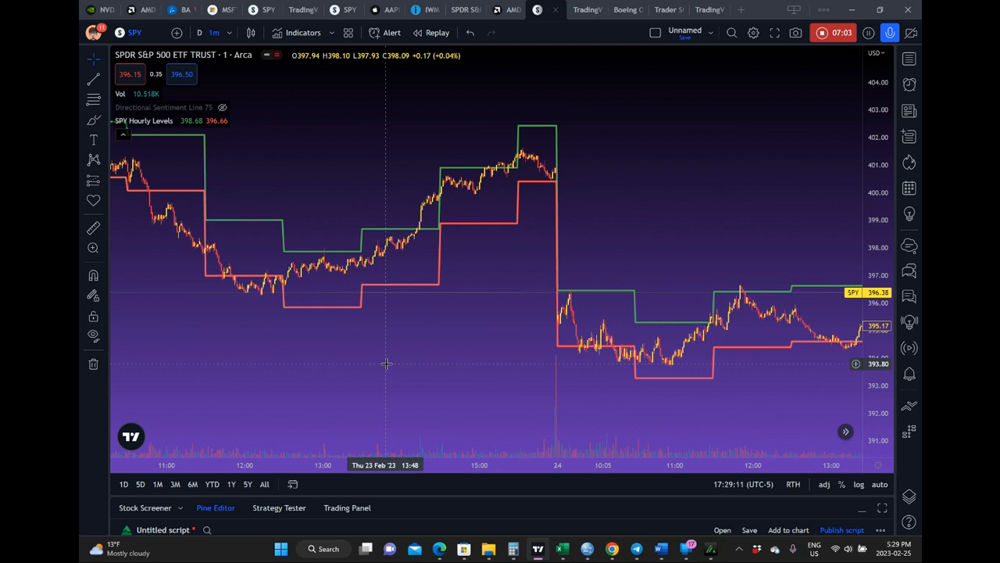
left_click_drag(406, 364, 273, 324)
left_click_drag(504, 331, 416, 322)
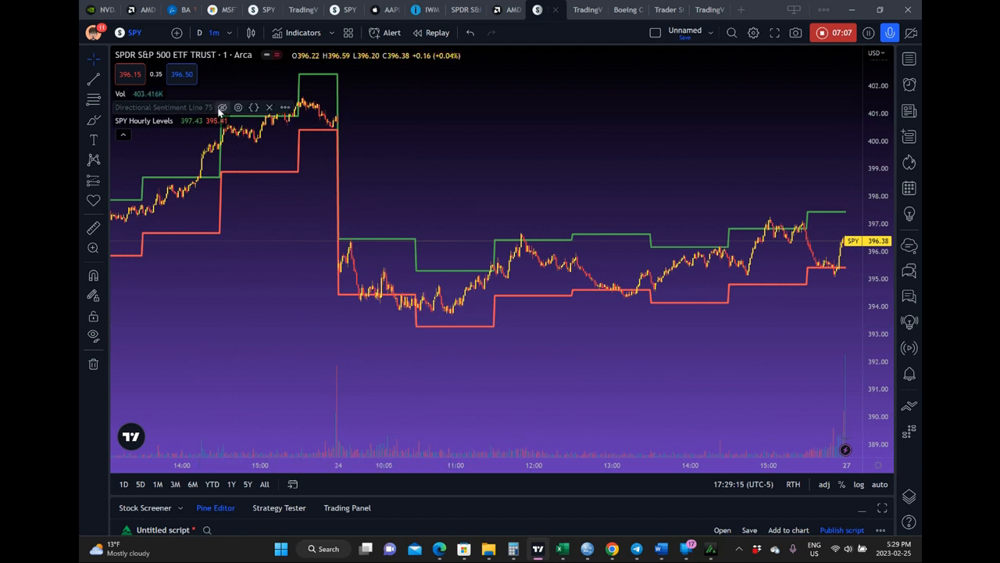
Step: Show the Directional Sentiment Line indicator alongside the hourly levels and hide it again
left_click(222, 107)
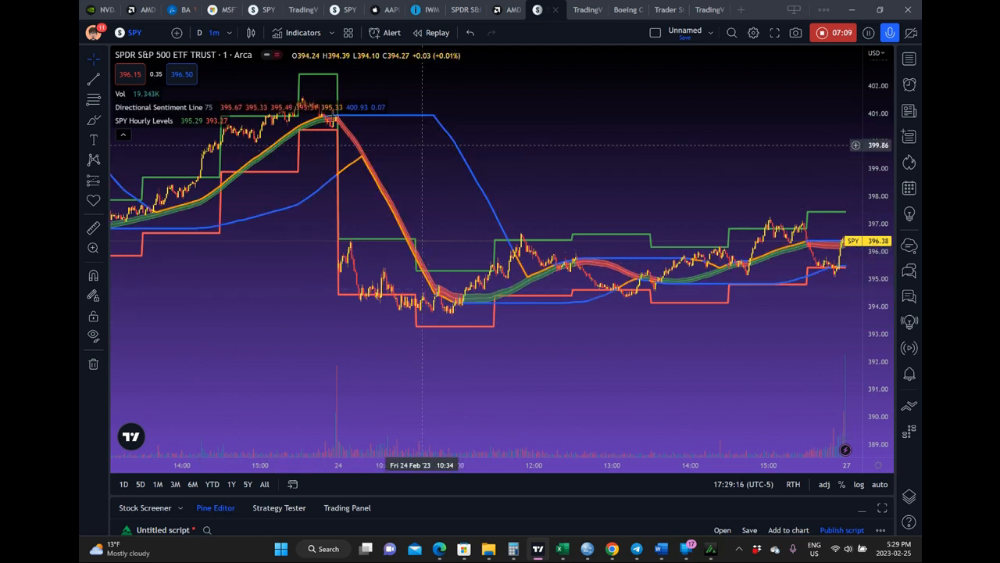
left_click(221, 108)
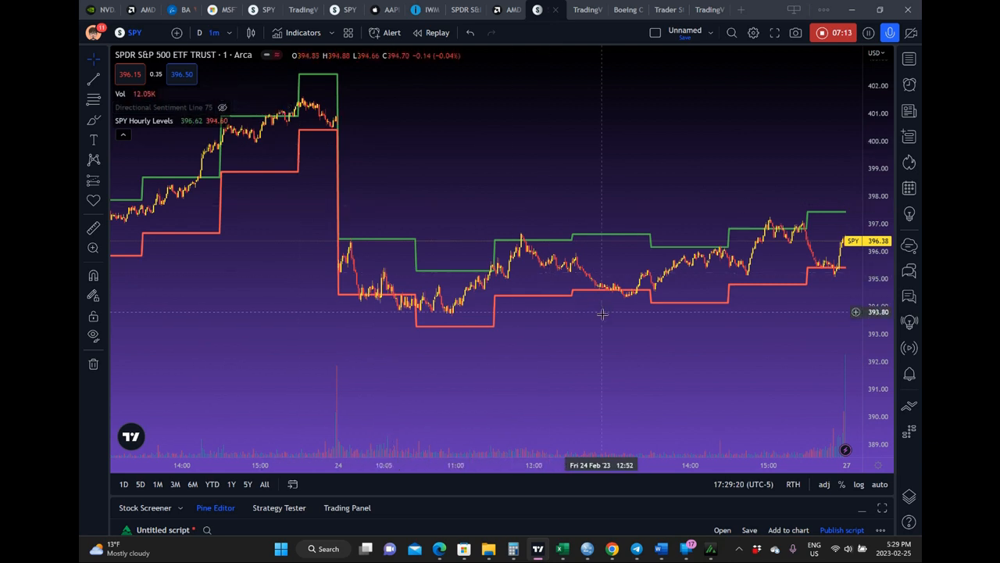
left_click_drag(600, 351, 525, 316)
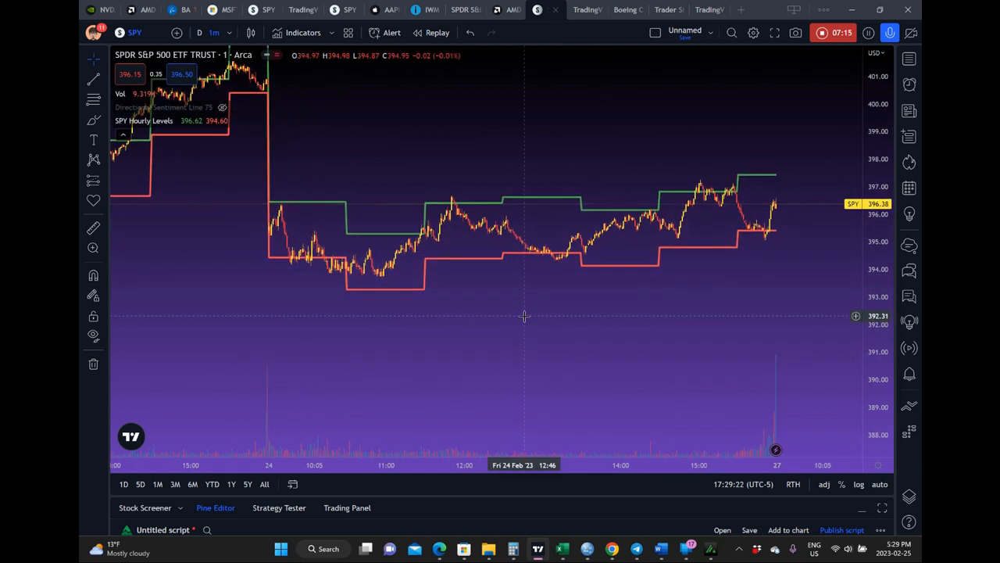
scroll(524, 315, "up", 2)
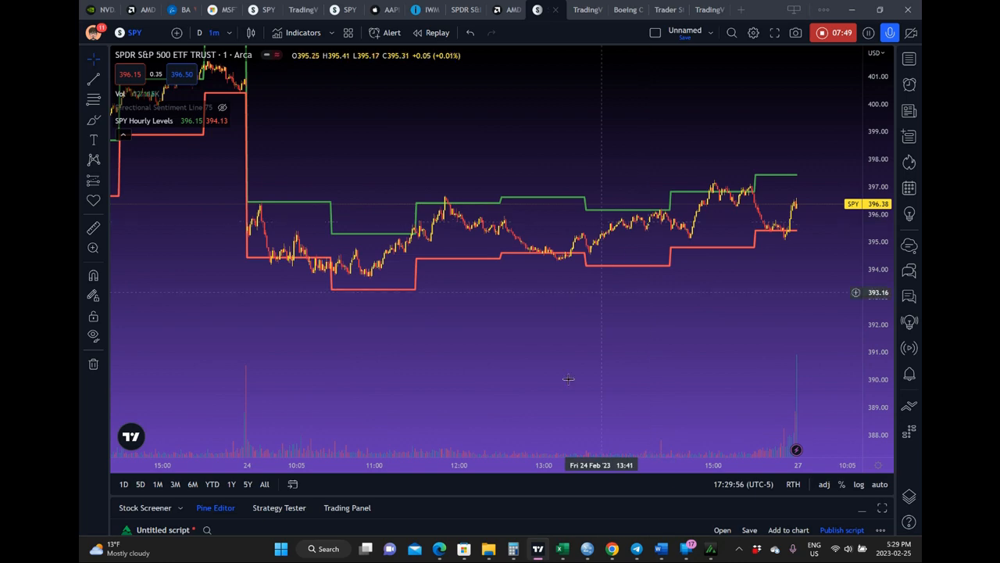
Step: Switch to the BATS_SPY, 60_daa02 workbook in Excel and enter the headers HiResult in H1 and LoResult in I1
mouse_move(562, 549)
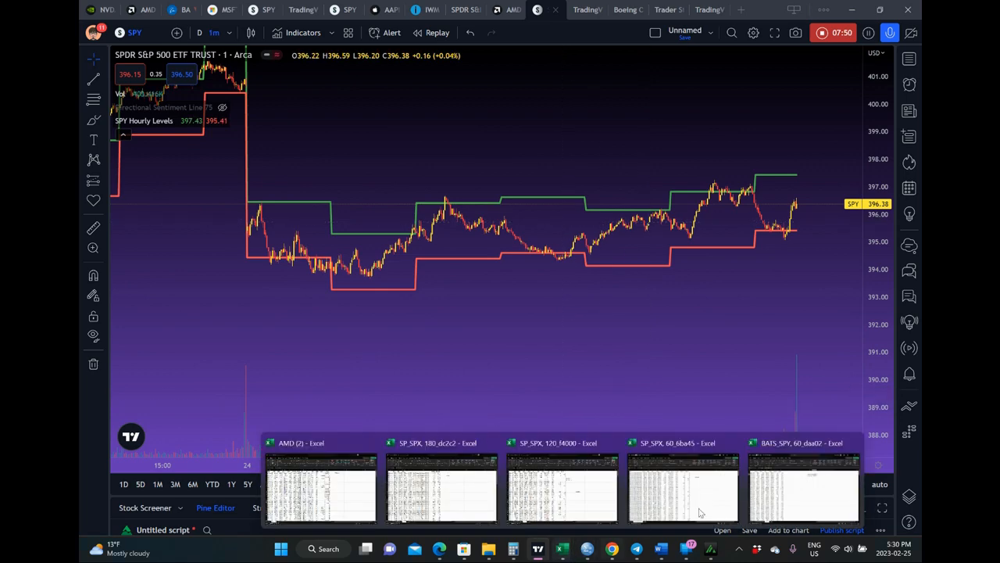
left_click(789, 496)
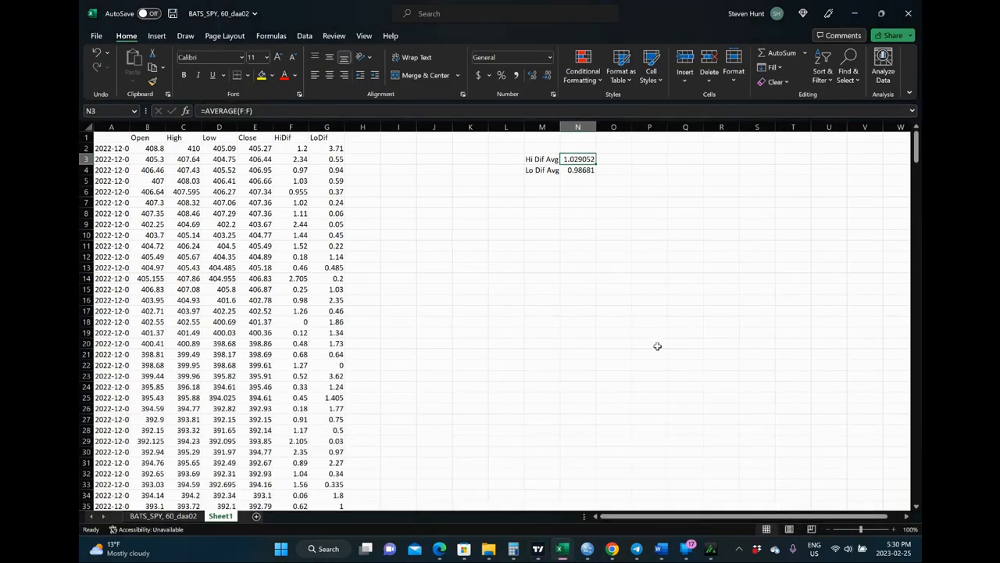
left_click(365, 135)
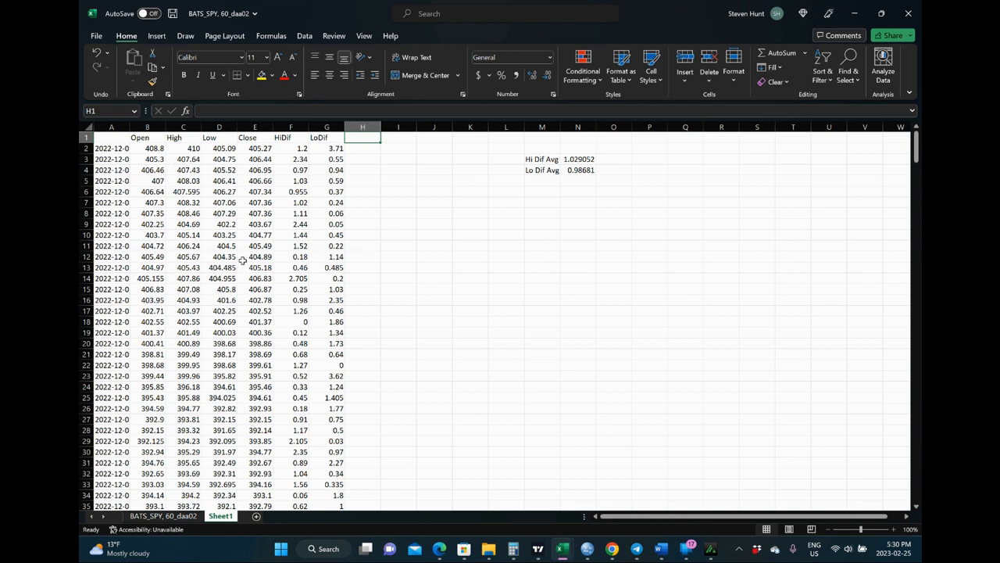
left_click(854, 14)
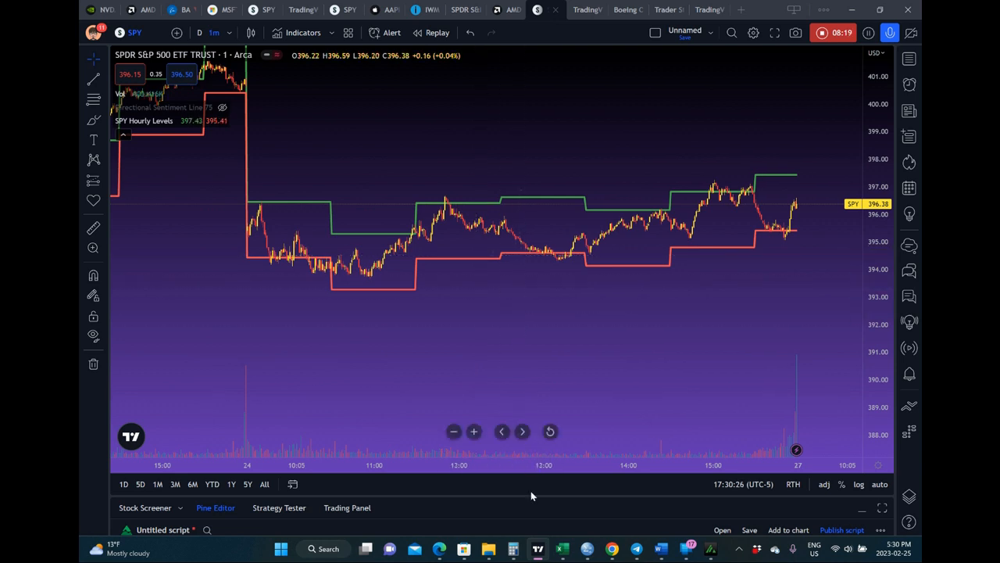
mouse_move(562, 549)
left_click(804, 473)
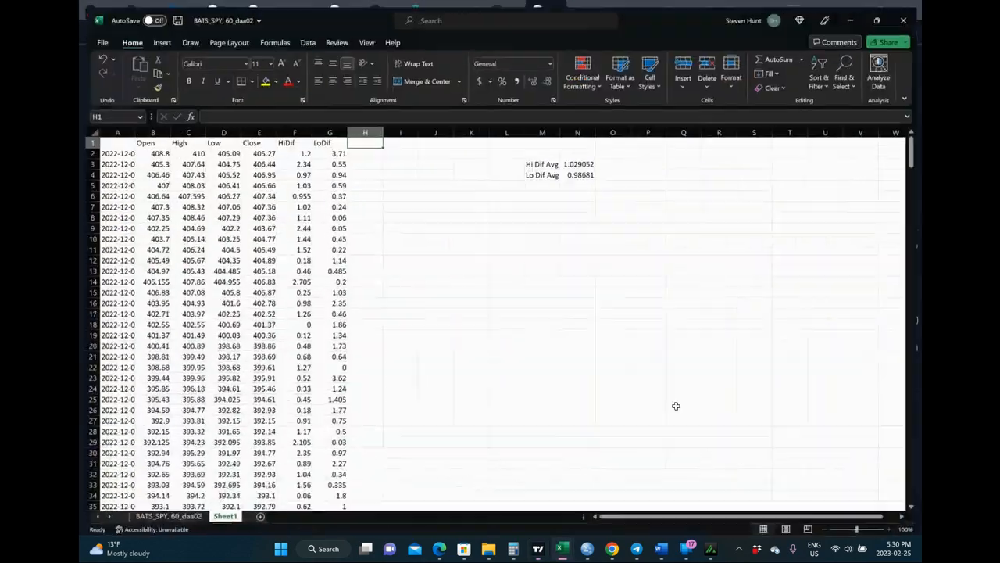
type("HiResult")
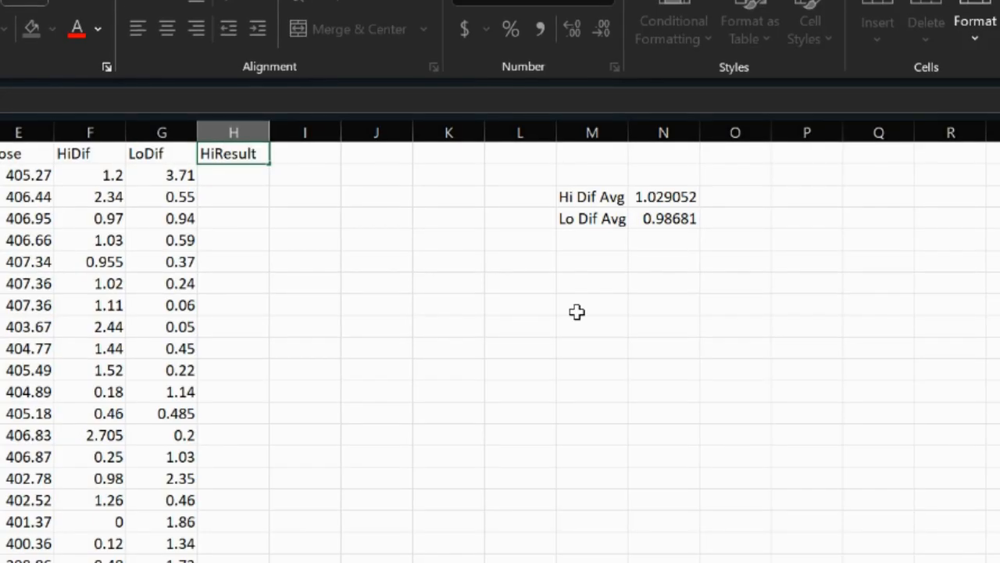
key("Tab")
type("LoResult")
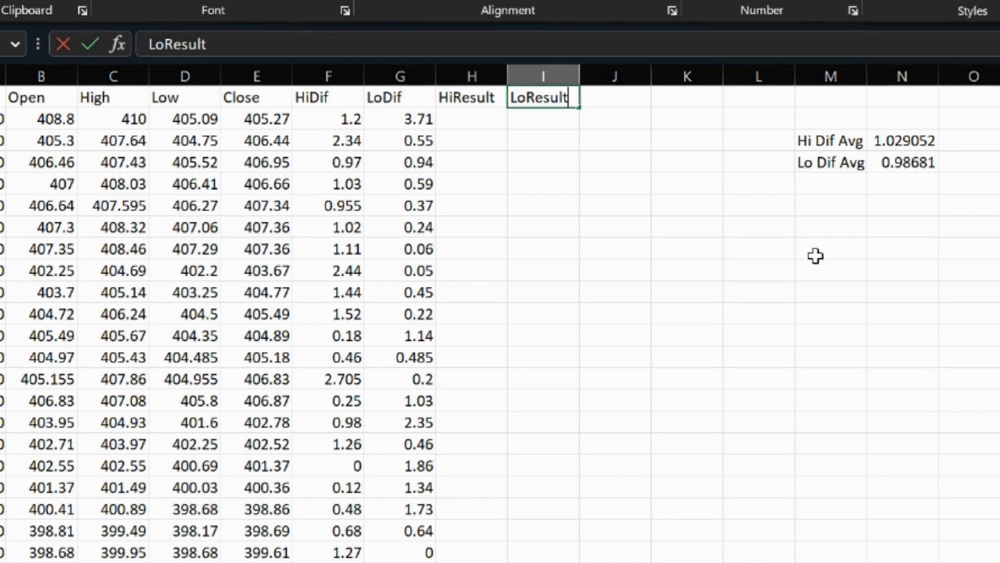
Step: Enter the formula =IF(C2>=B2+1.03,"True","False") in H2 under HiResult
key("Return")
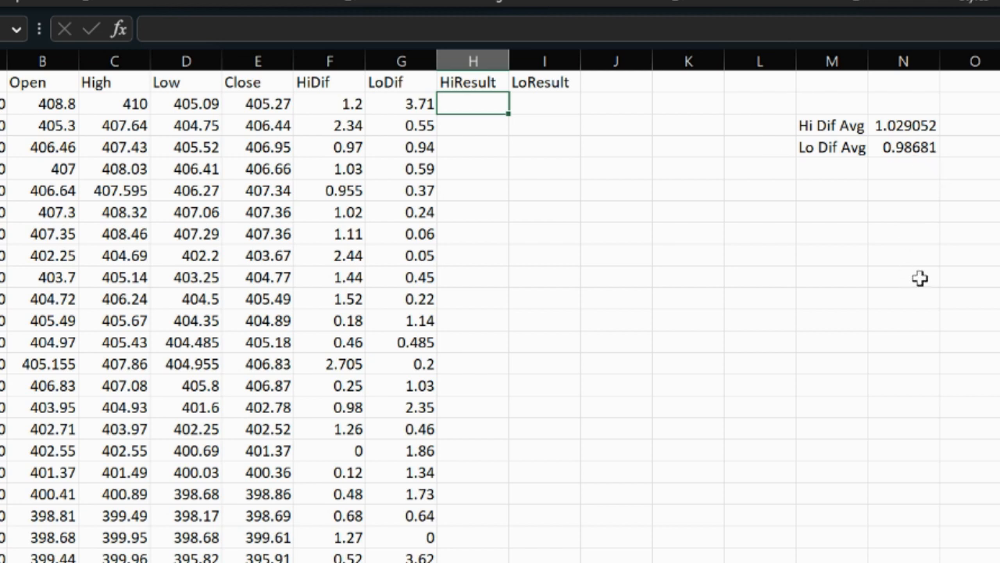
type("=if(")
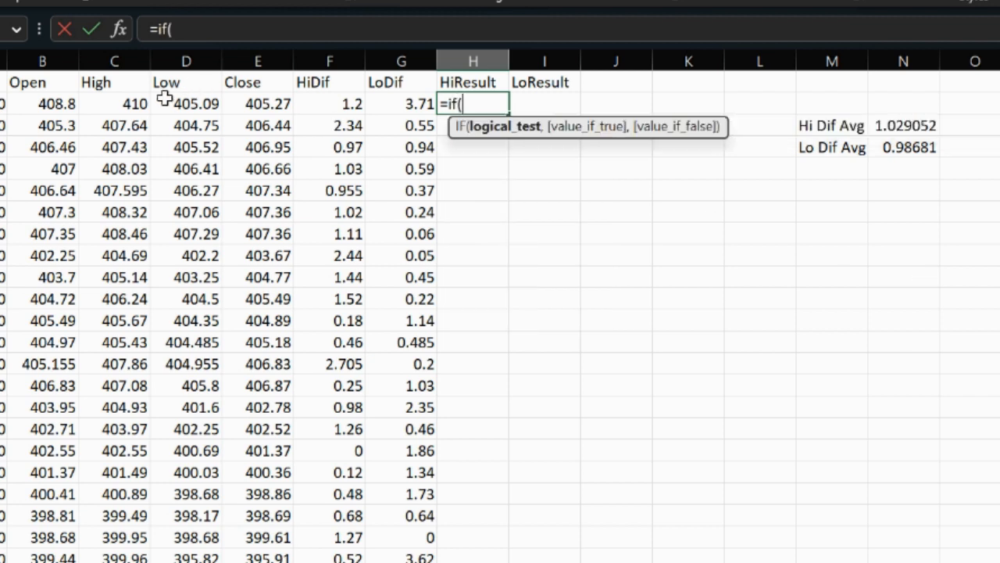
left_click(125, 104)
type(">=")
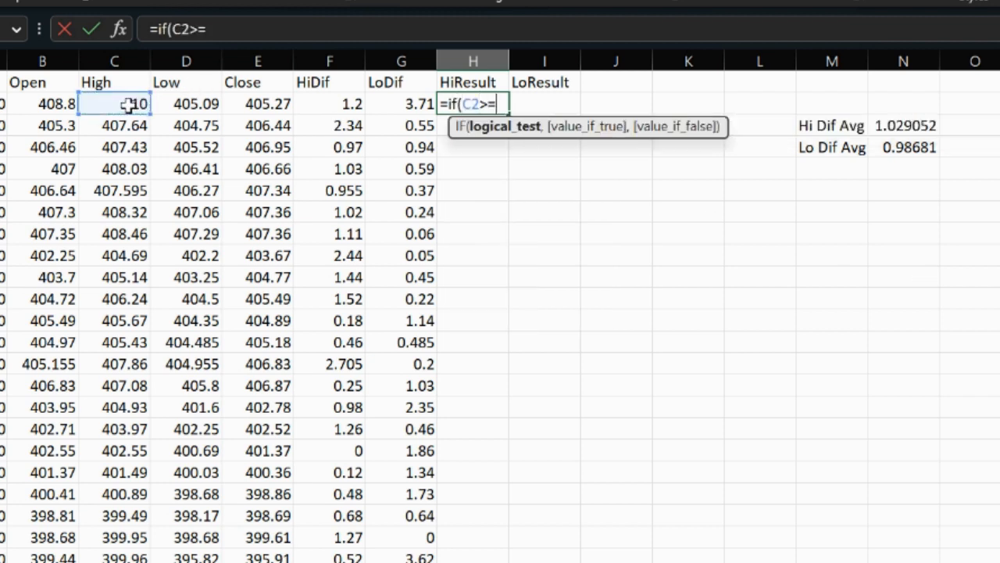
left_click(53, 104)
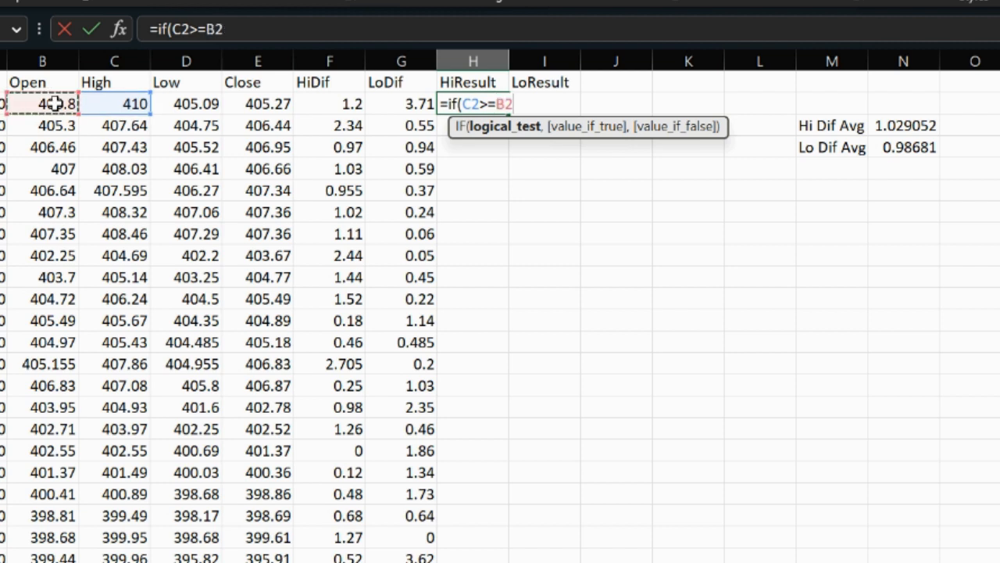
type("+")
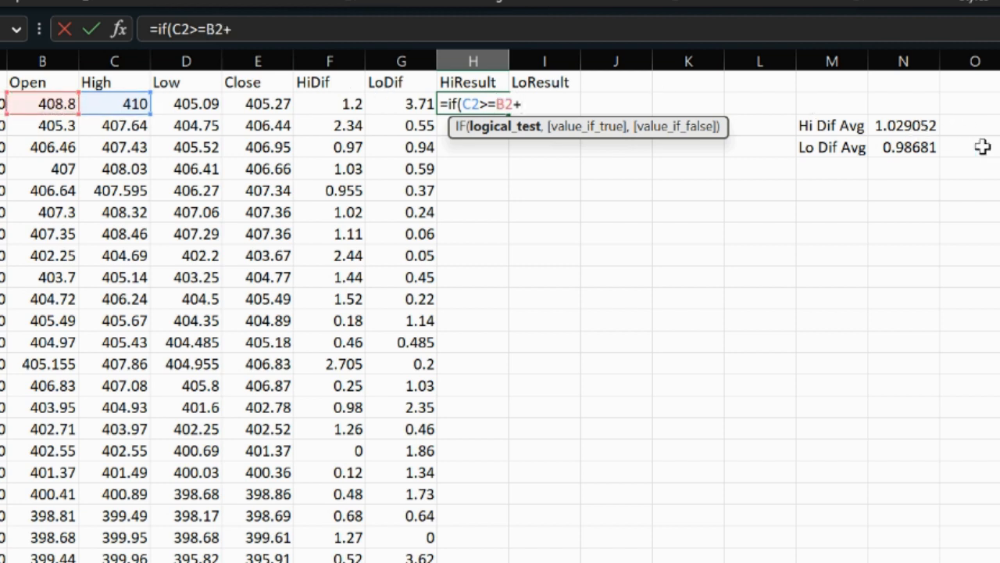
type("1.03,")
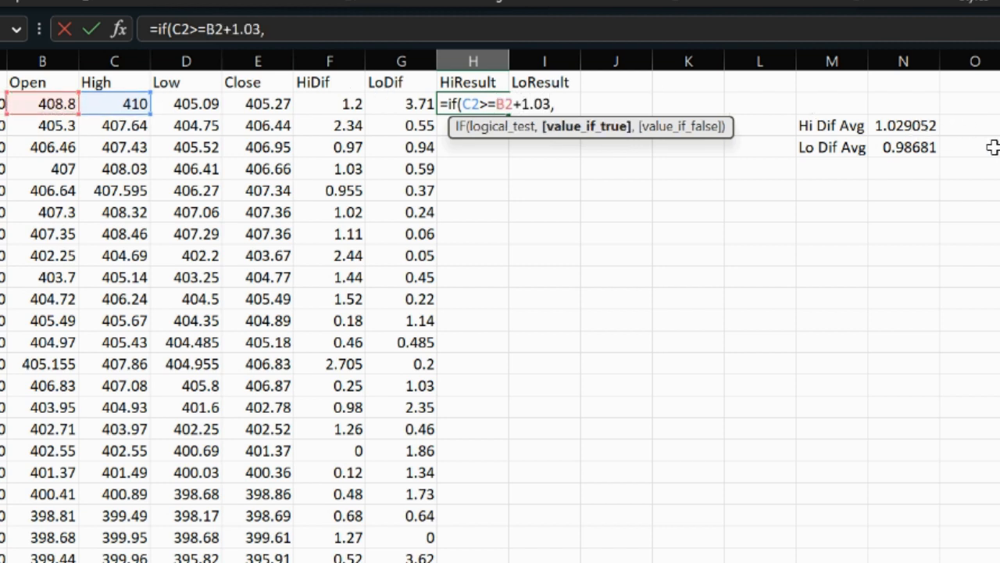
type("\"True\",\"Fal")
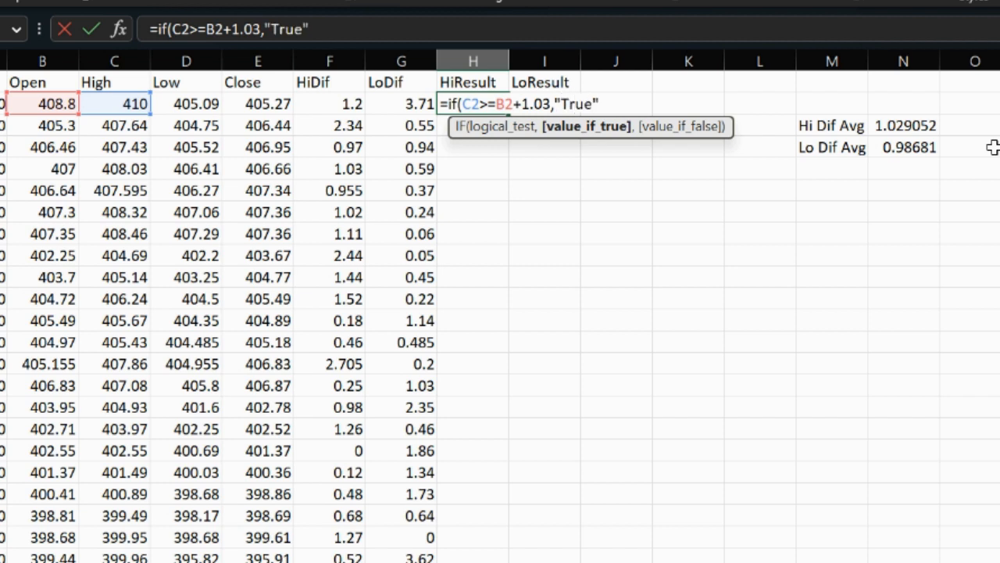
type("se\")")
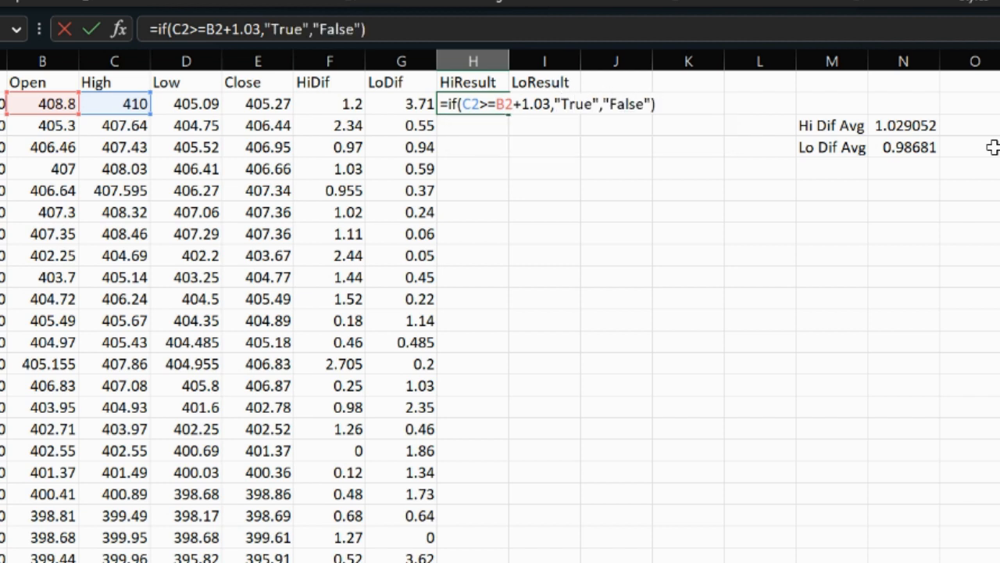
key("Return")
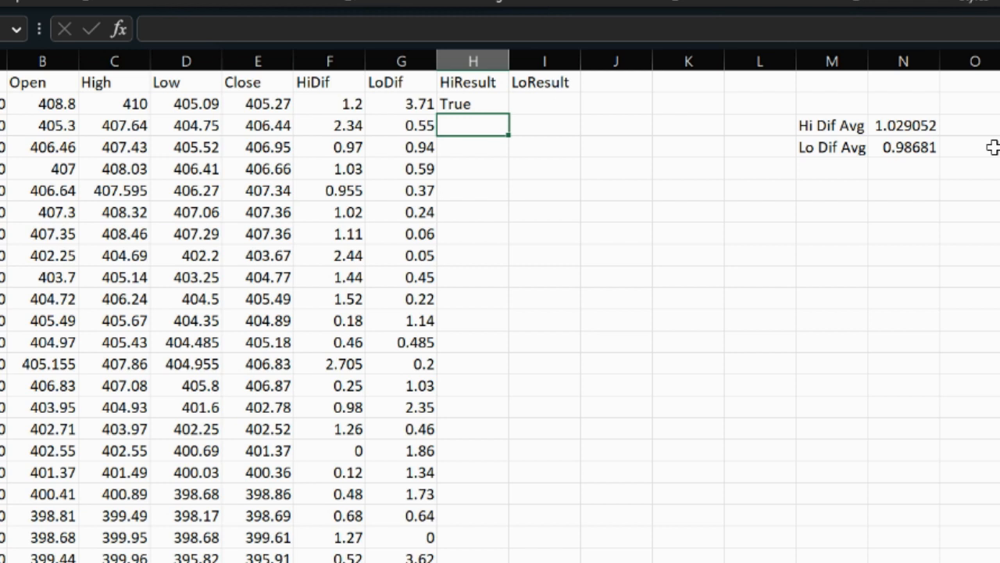
Step: Enter the formula =IF(D2<=B2-0.99,"True","False") in I2 under LoResult
key("Up")
key("Right")
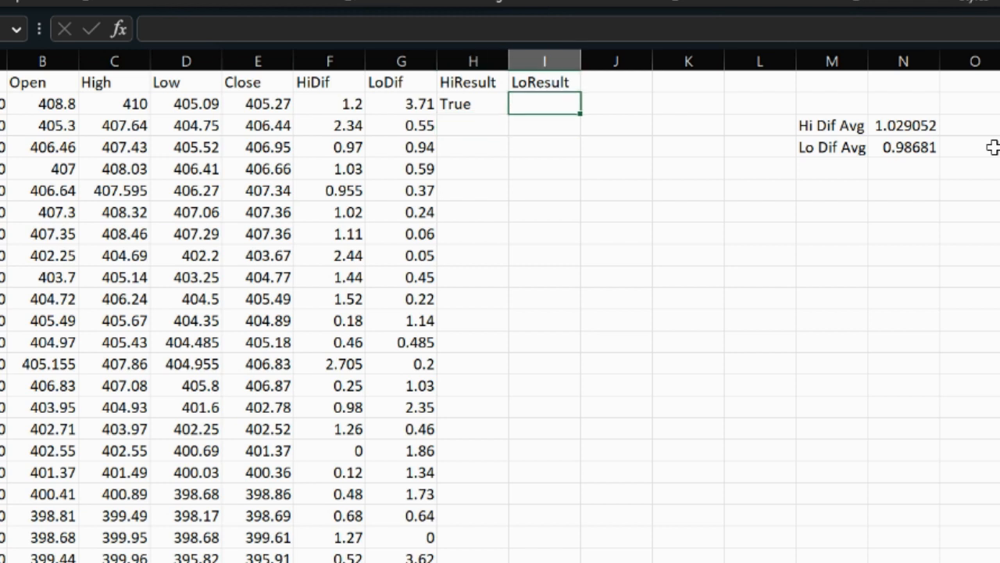
type("=if(")
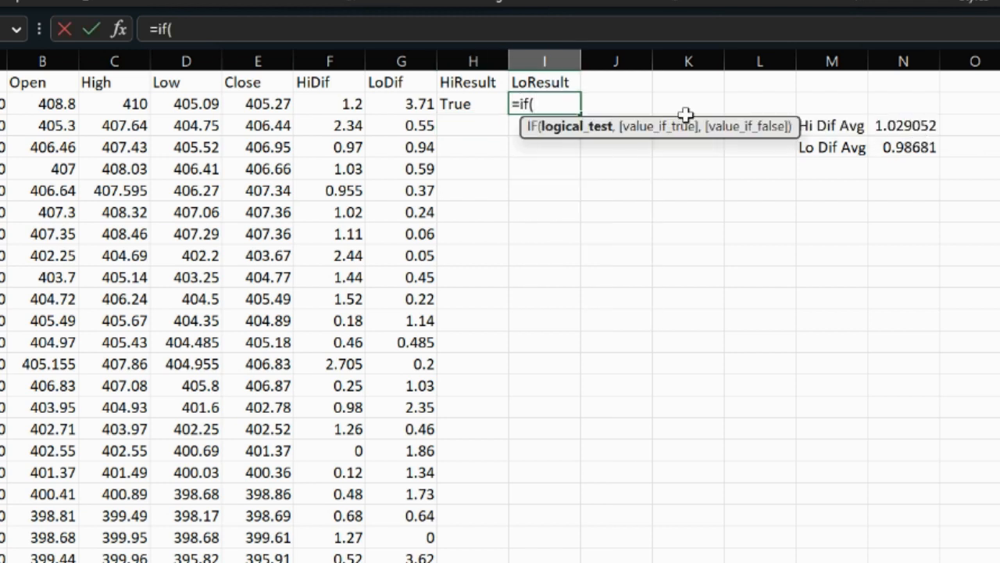
left_click(197, 111)
type("<=")
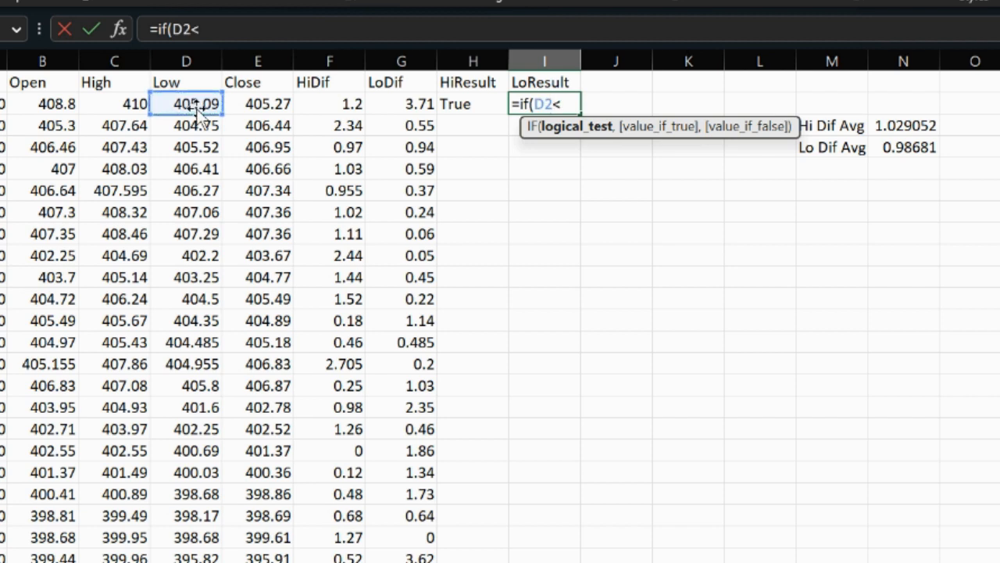
left_click(49, 114)
type("-")
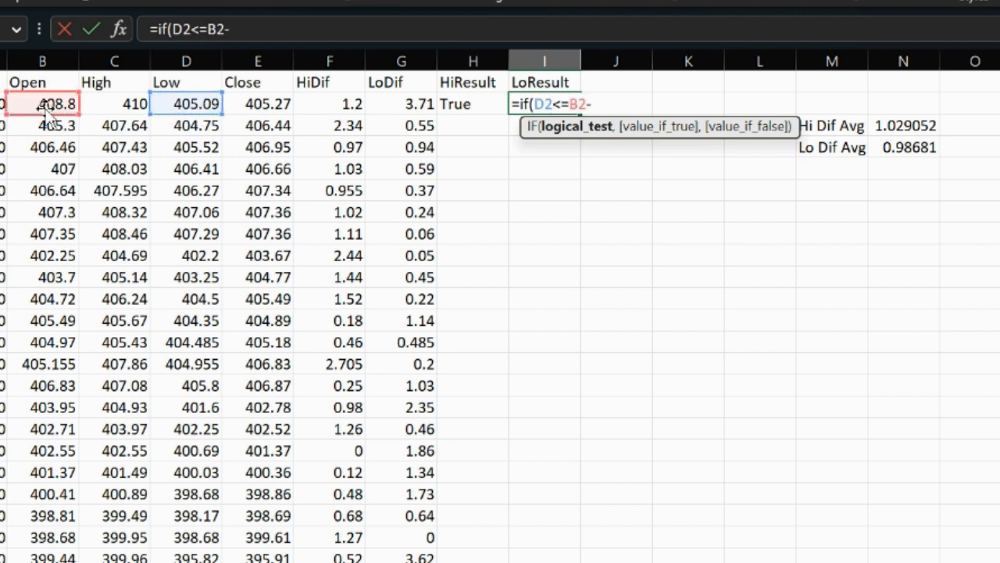
type("0.99,\"T")
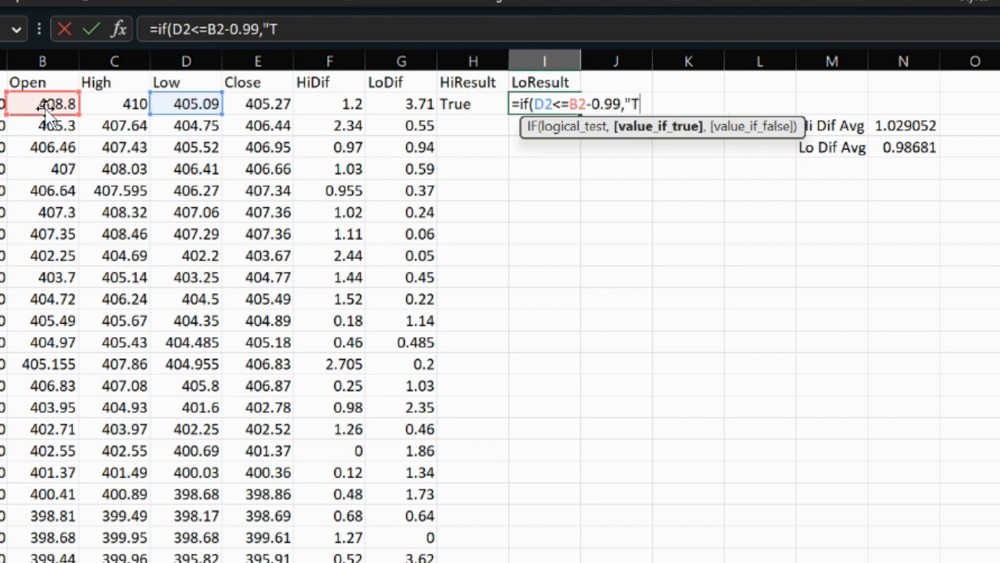
type("rue\",\"F")
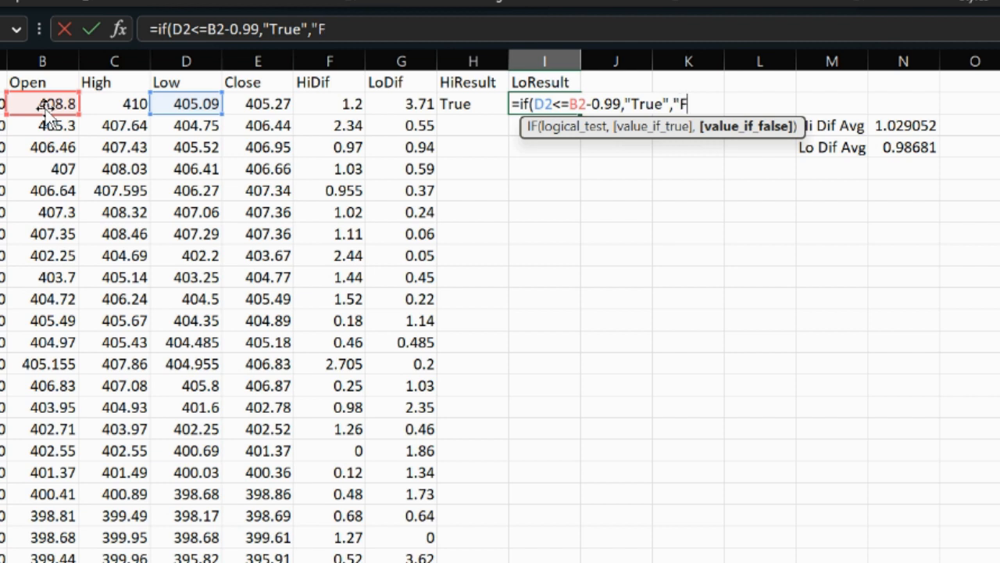
type("alse\")")
key("Return")
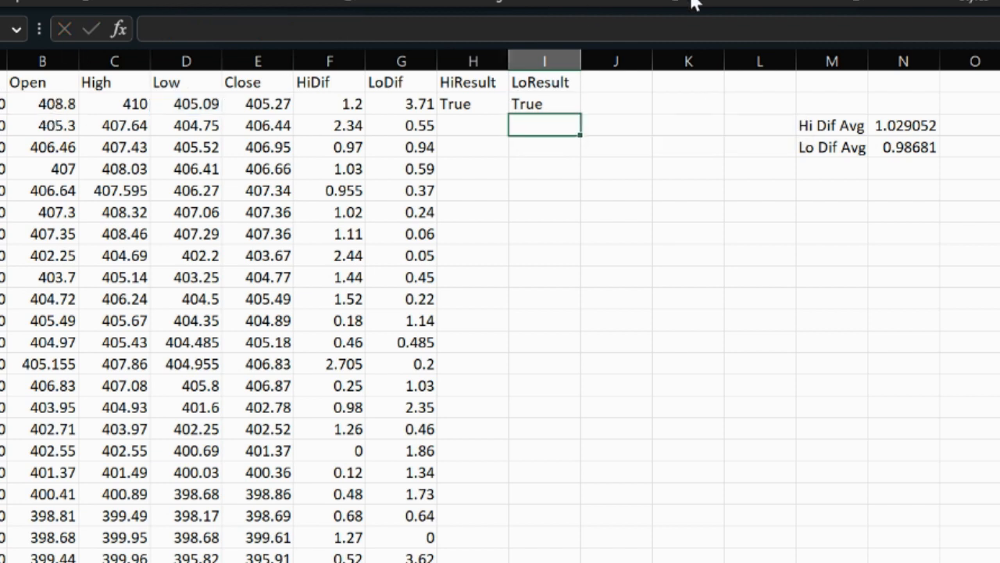
Step: Fill the H2 and I2 formulas down the HiResult and LoResult columns for all data rows
left_click_drag(460, 105, 544, 108)
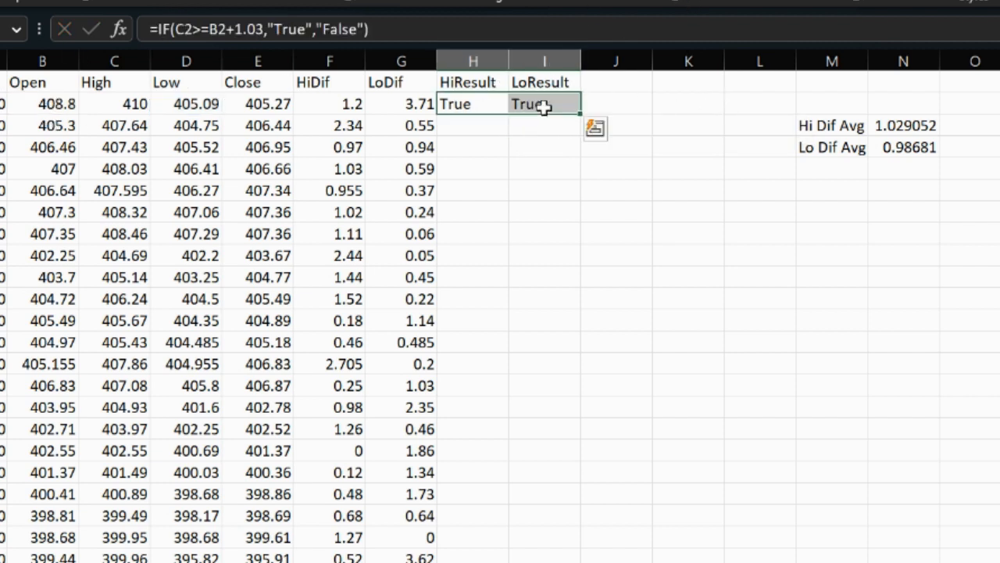
double_click(582, 112)
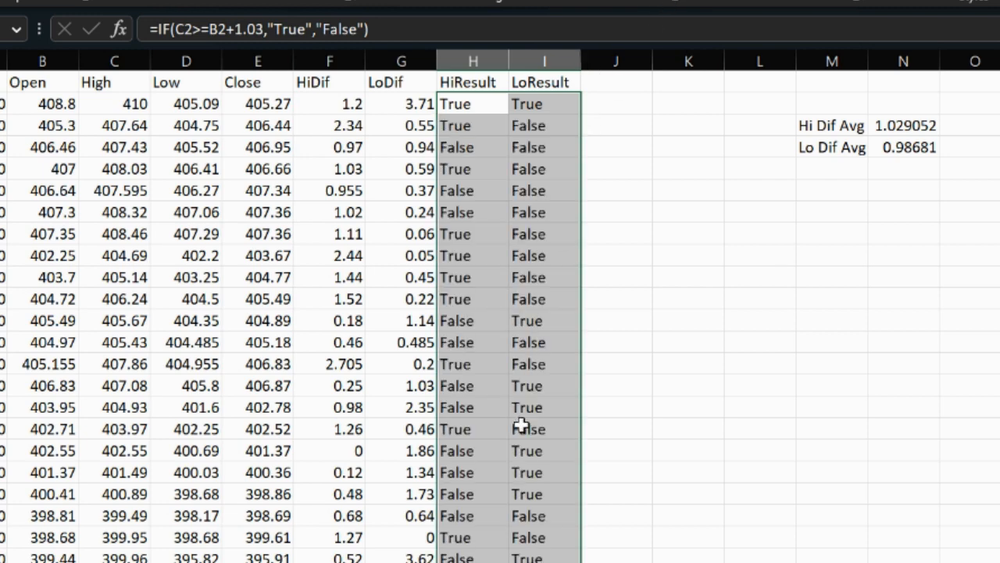
left_click(674, 455)
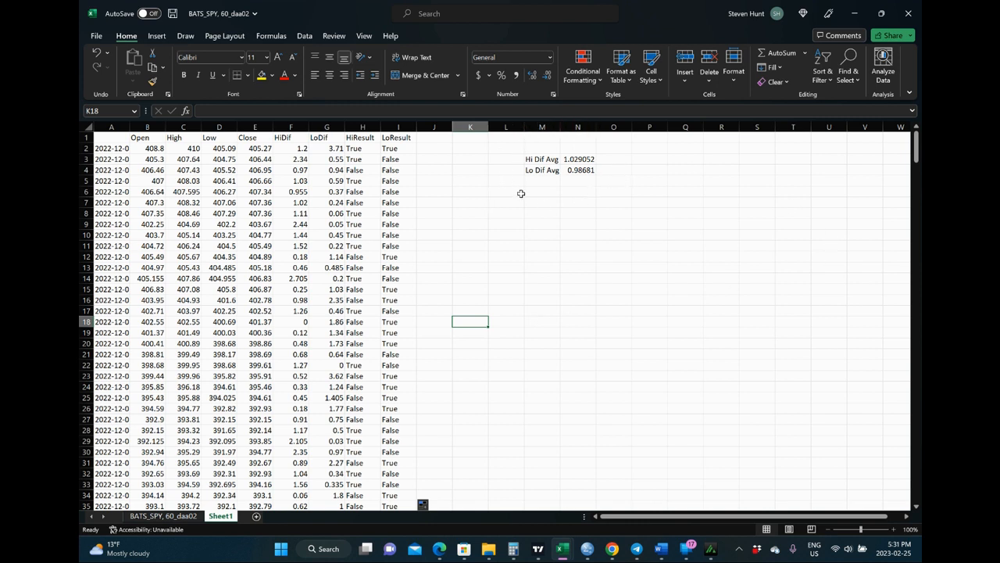
Step: Check the Hi Dif Avg and Lo Dif Avg cells and view the SPY hourly levels on the TradingView chart
left_click(577, 159)
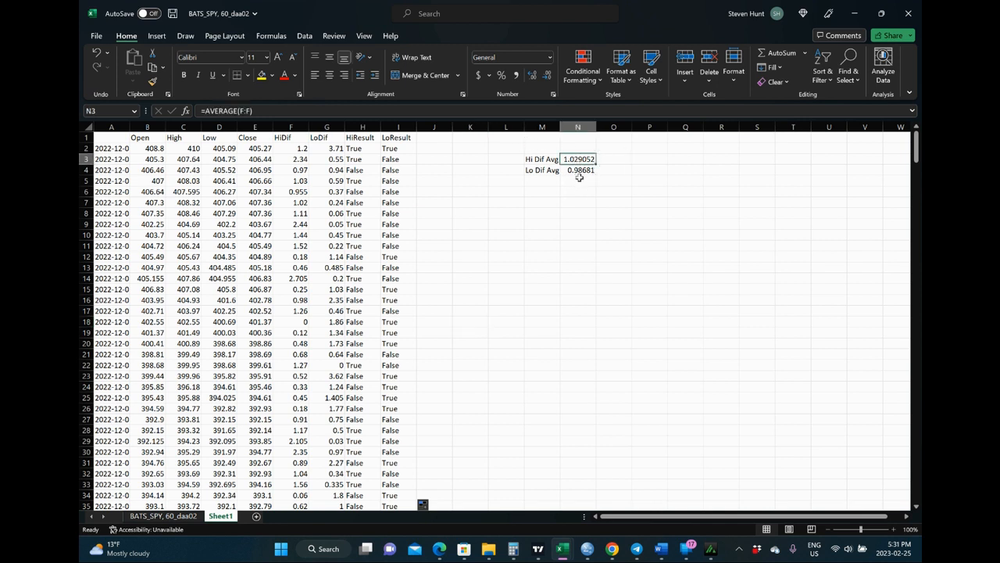
left_click(578, 176)
left_click(440, 147)
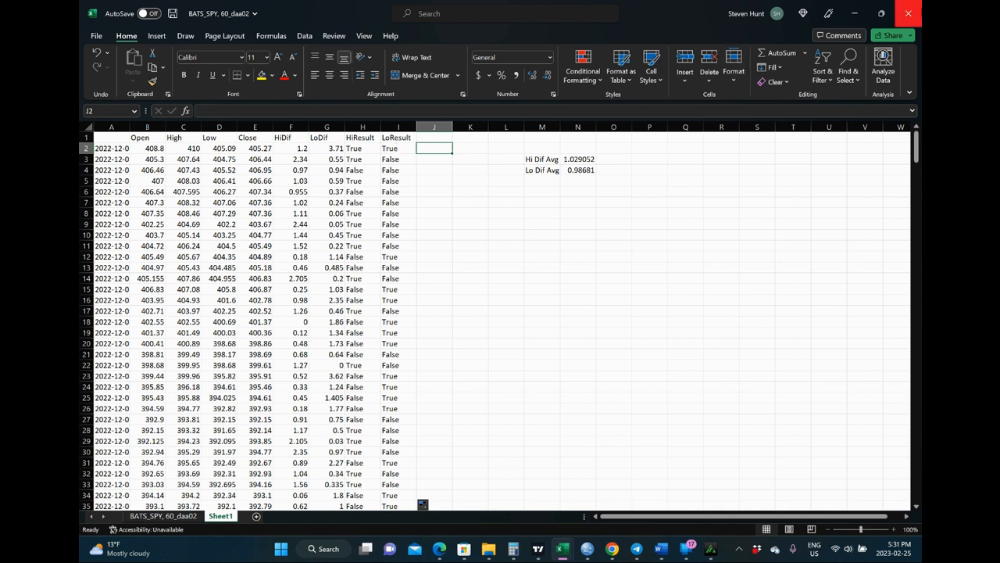
left_click(854, 13)
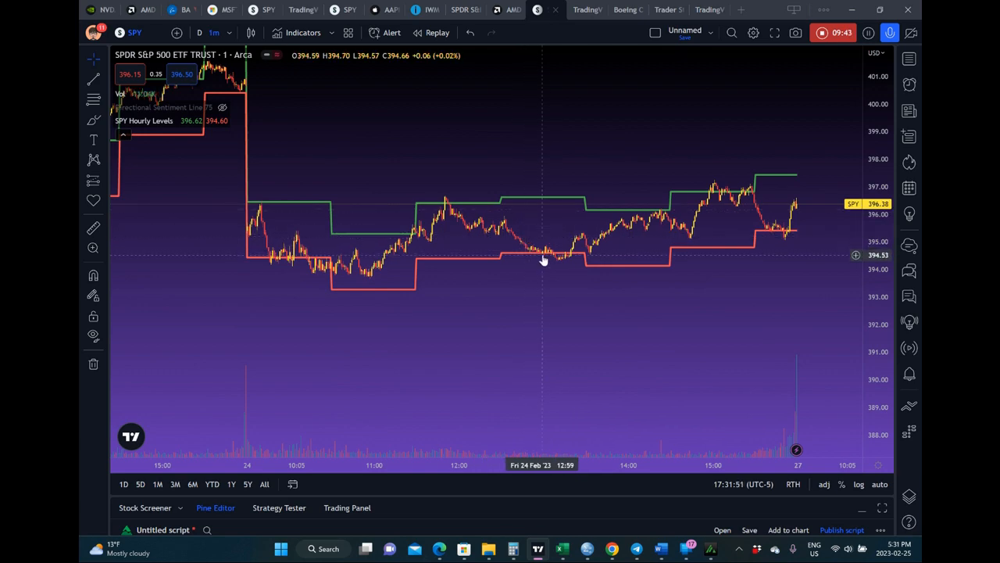
Step: Switch to the BATS_SPY, 60_daa02 workbook in Excel and enter the headers MaxHi in J1 and MaxLo in K1
mouse_move(562, 549)
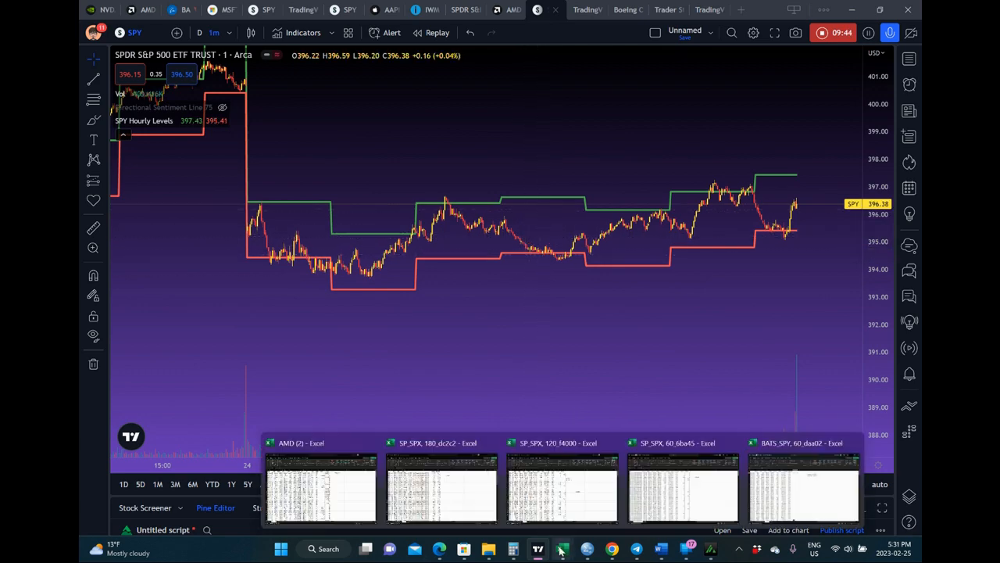
left_click(781, 453)
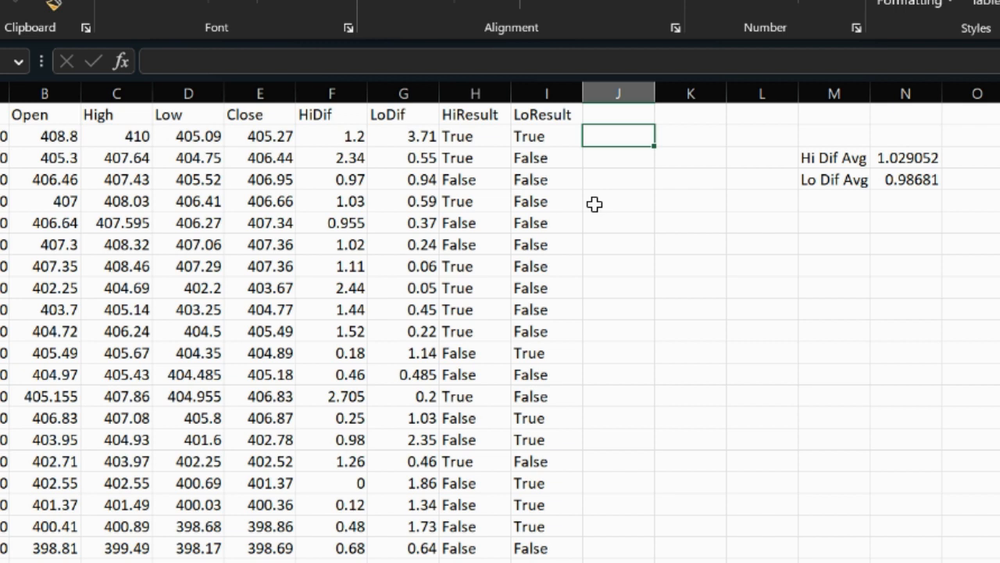
key("Up")
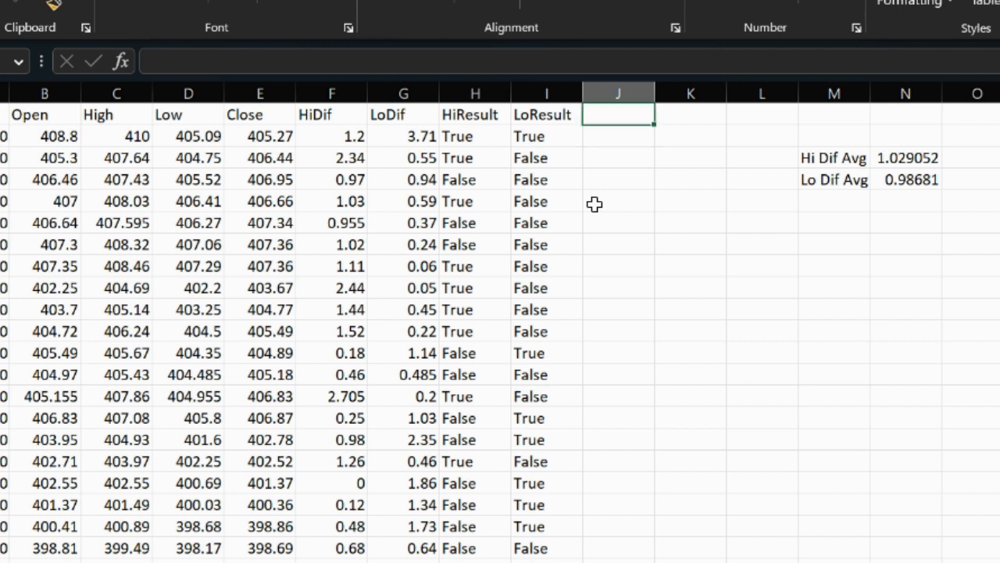
type("MaxHi")
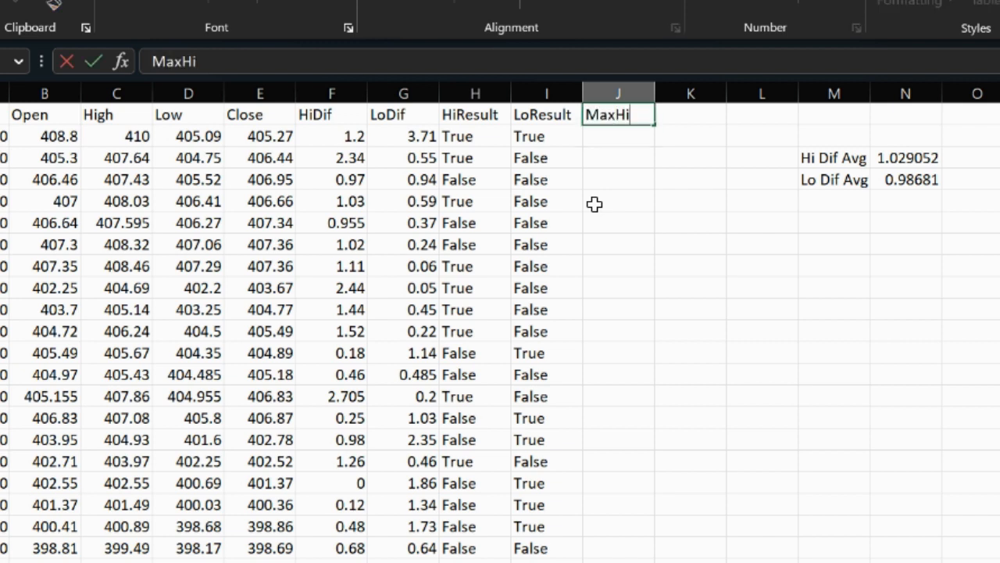
key("Tab")
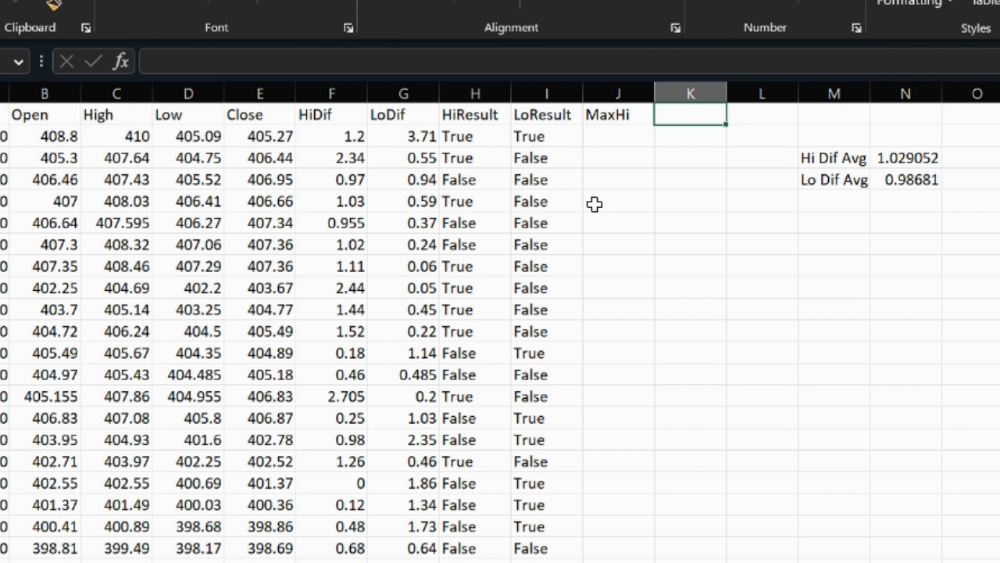
type("MaxLo")
key("Return")
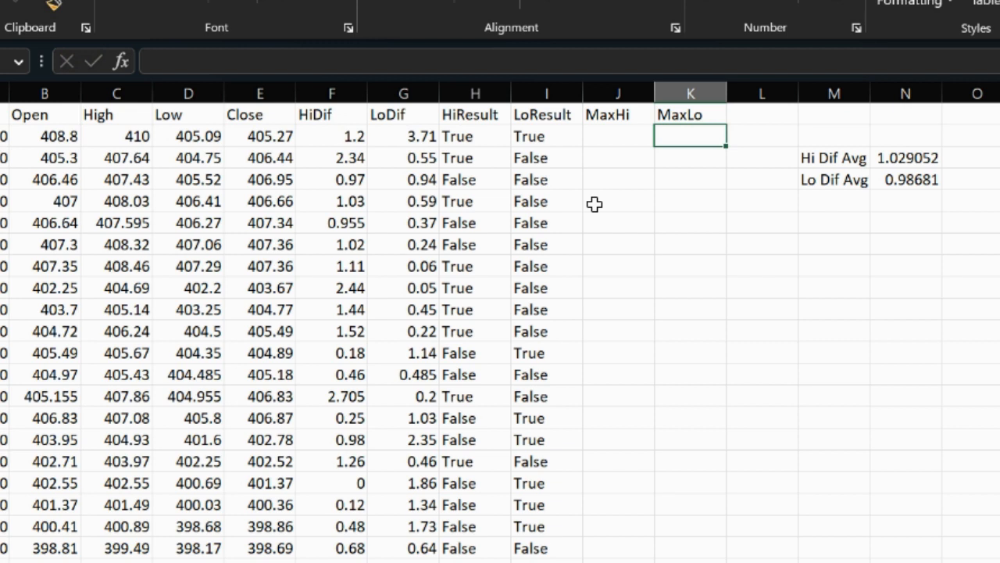
Step: Enter the formula =IF(AND(I2="True",H2="False"),C2-B2,0) in J2 under MaxHi
key("Left")
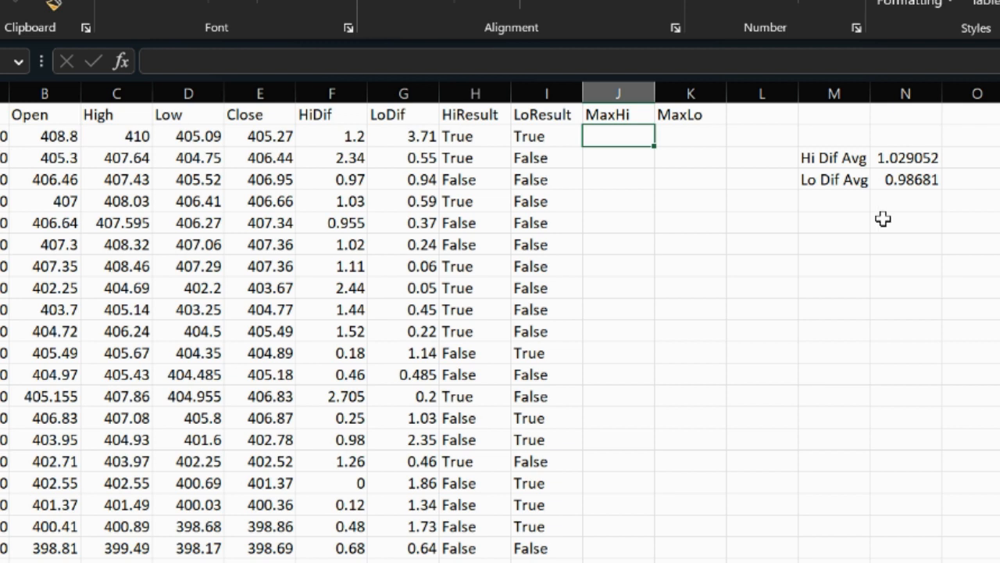
type("=if")
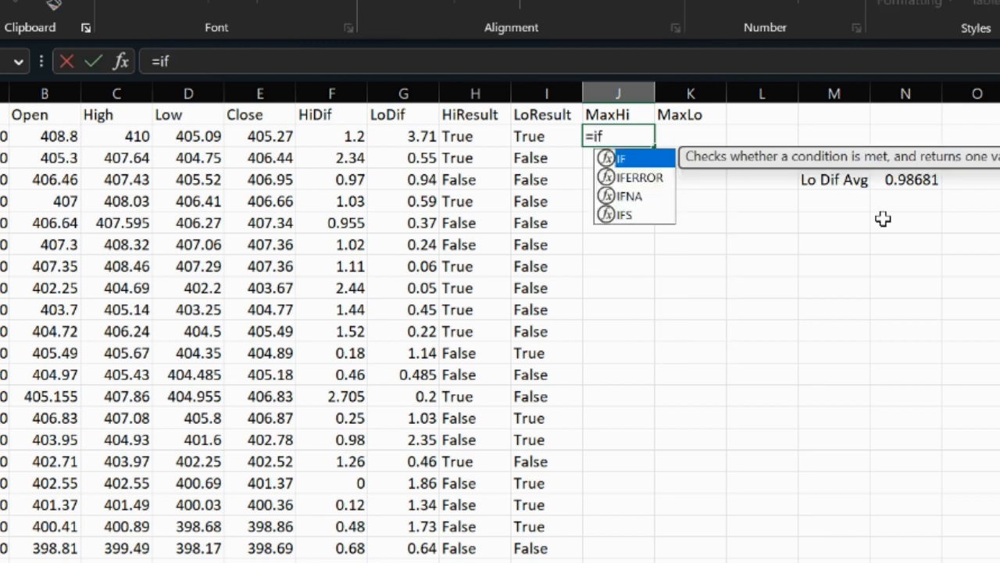
type("(and(")
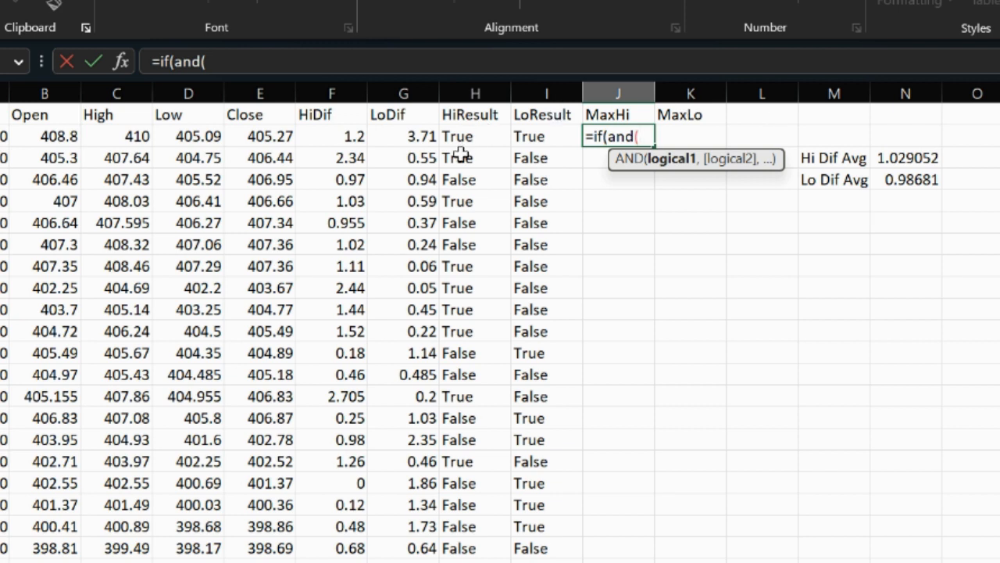
left_click(532, 141)
type("=\"Tru")
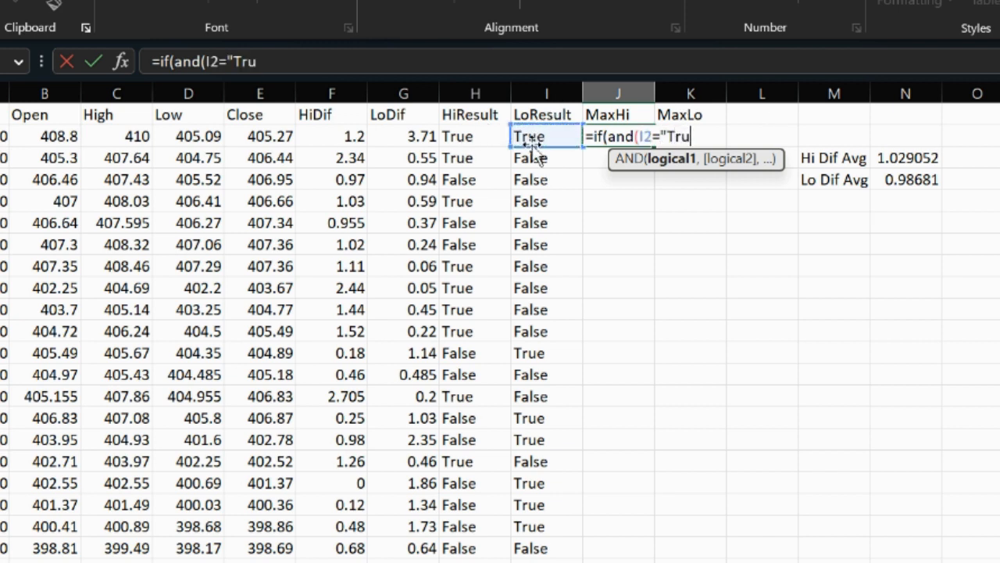
type("e\",")
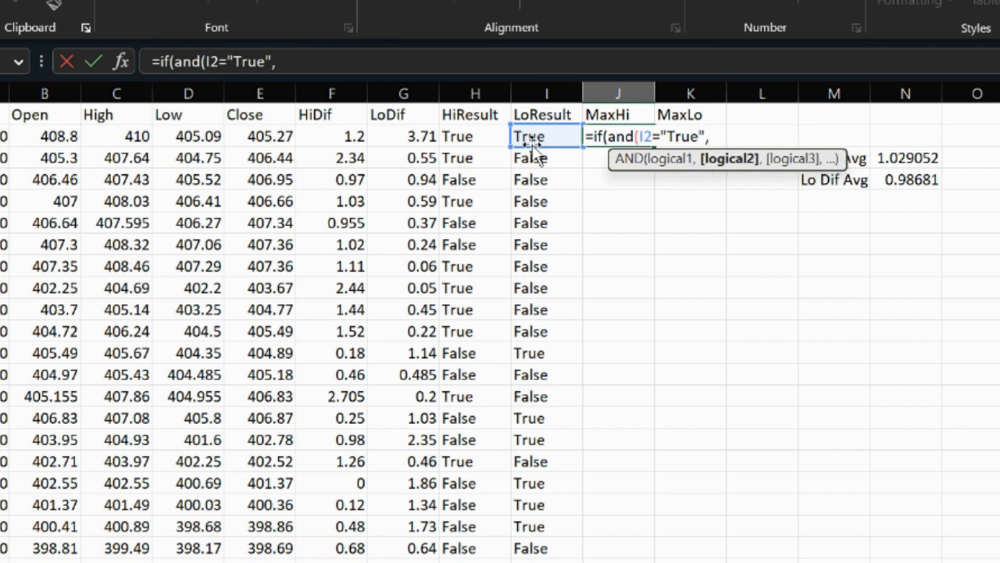
left_click(467, 136)
type("=\"Fals")
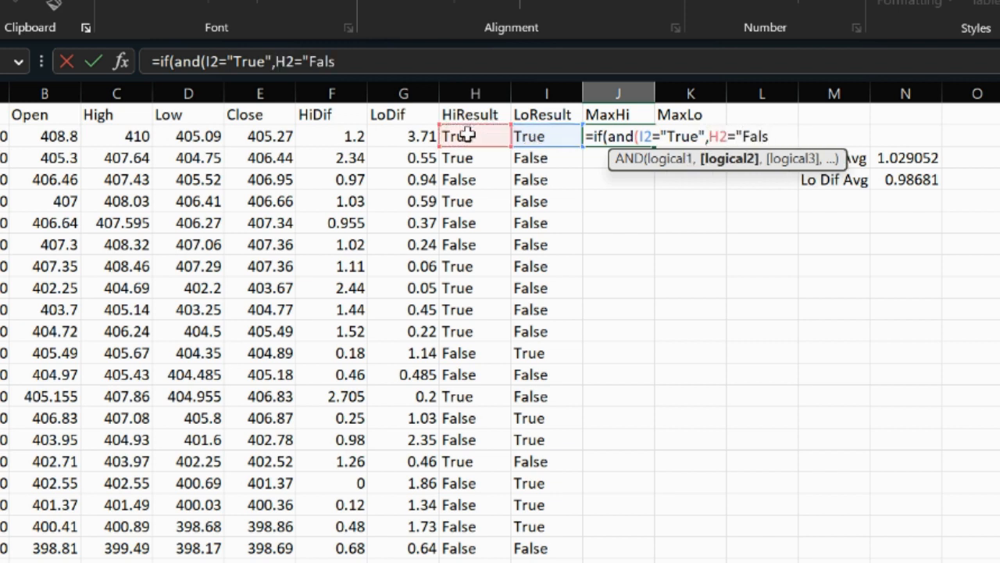
type("e\"),")
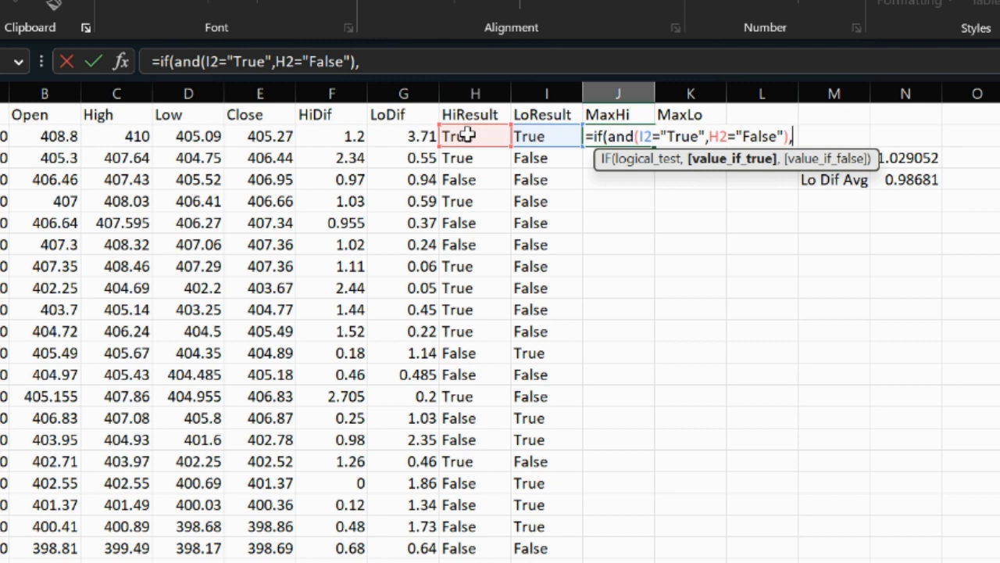
left_click(121, 143)
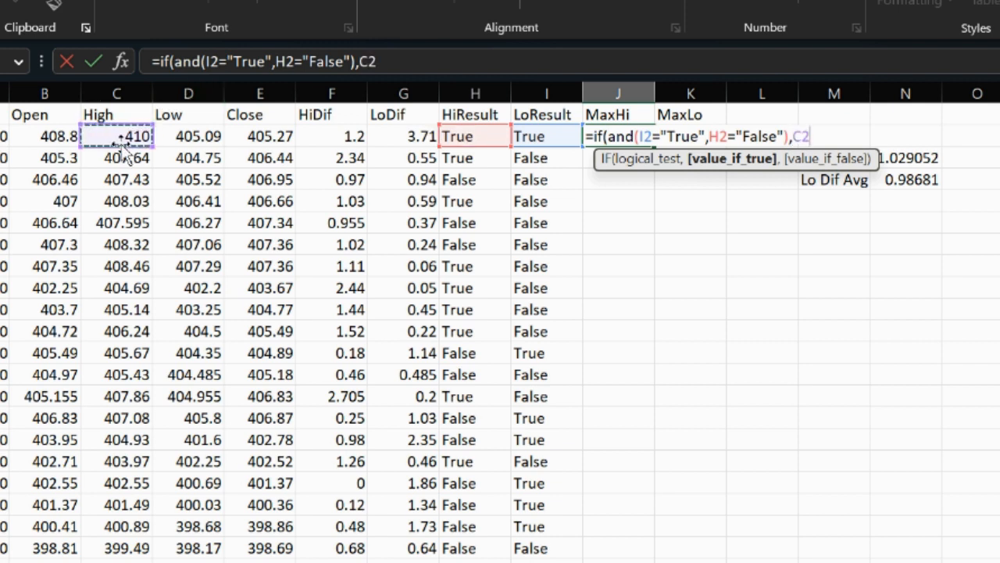
type("-")
left_click(47, 136)
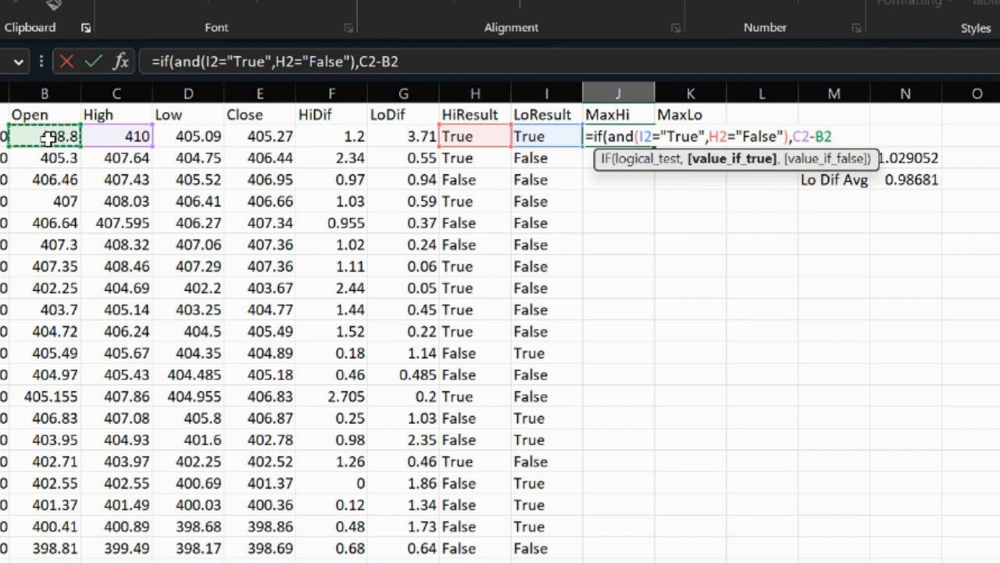
type(",")
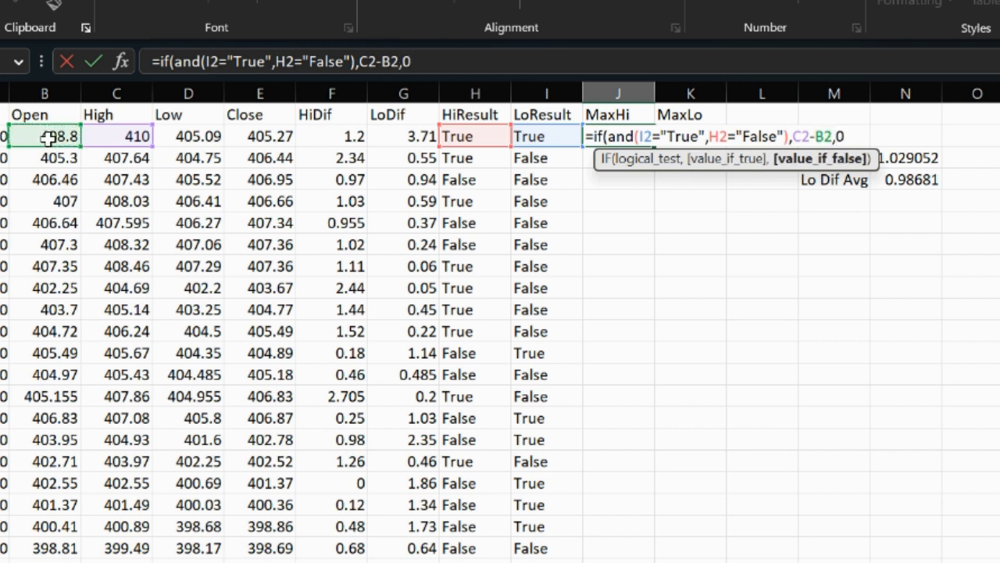
type("0)")
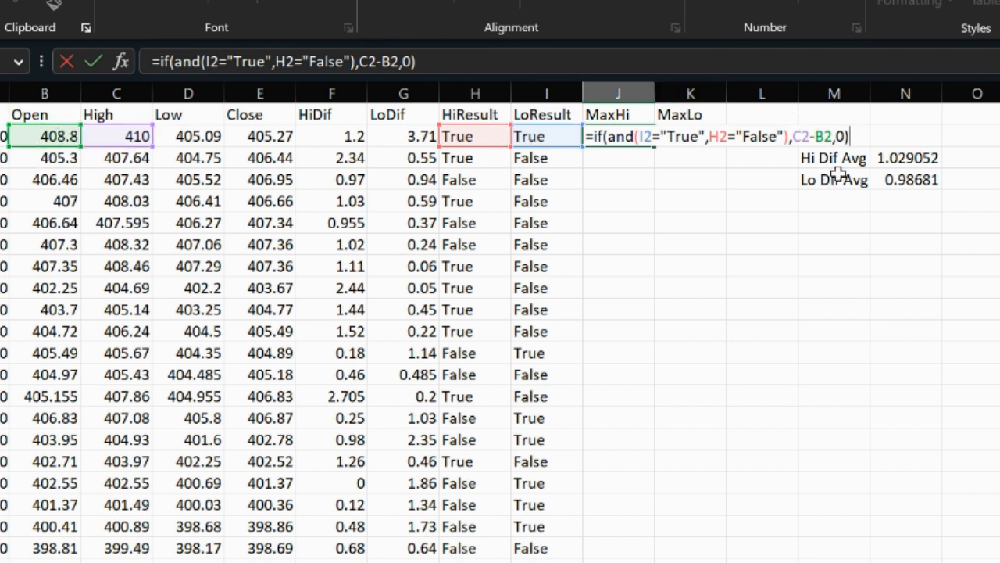
key("Return")
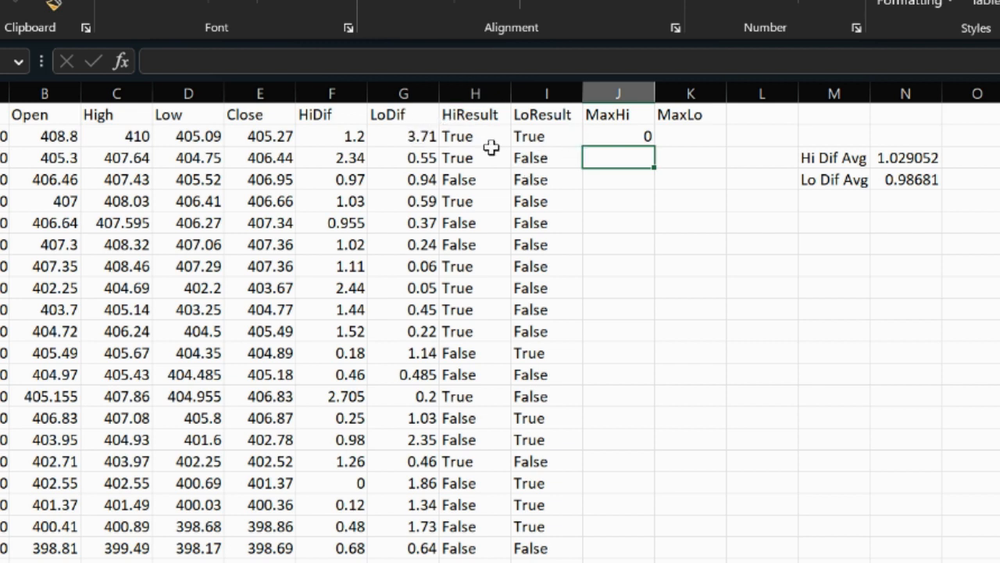
Step: Fill the J2 formula down the MaxHi column and check the LoResult, HiResult and MaxHi cells in row 12
left_click(611, 136)
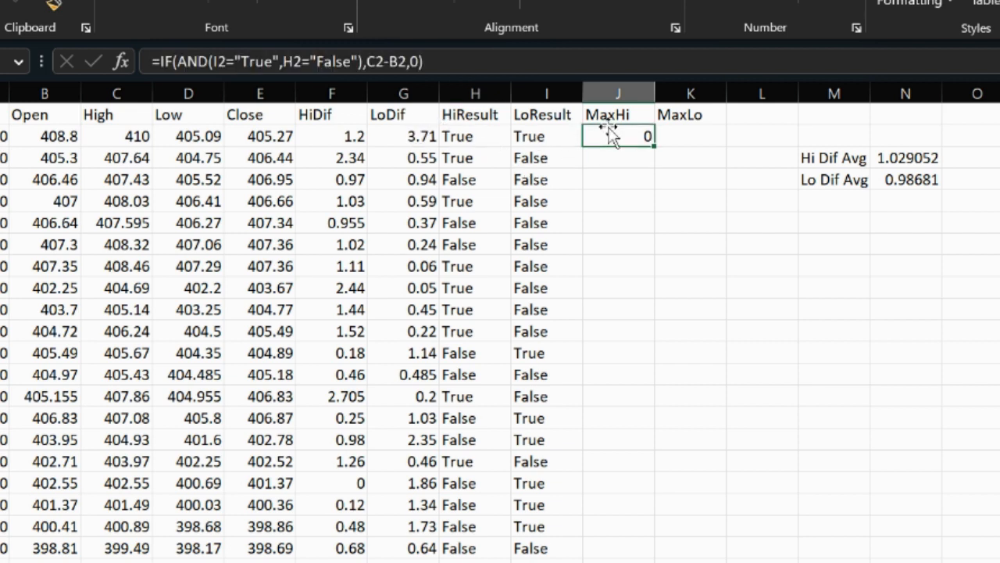
double_click(655, 146)
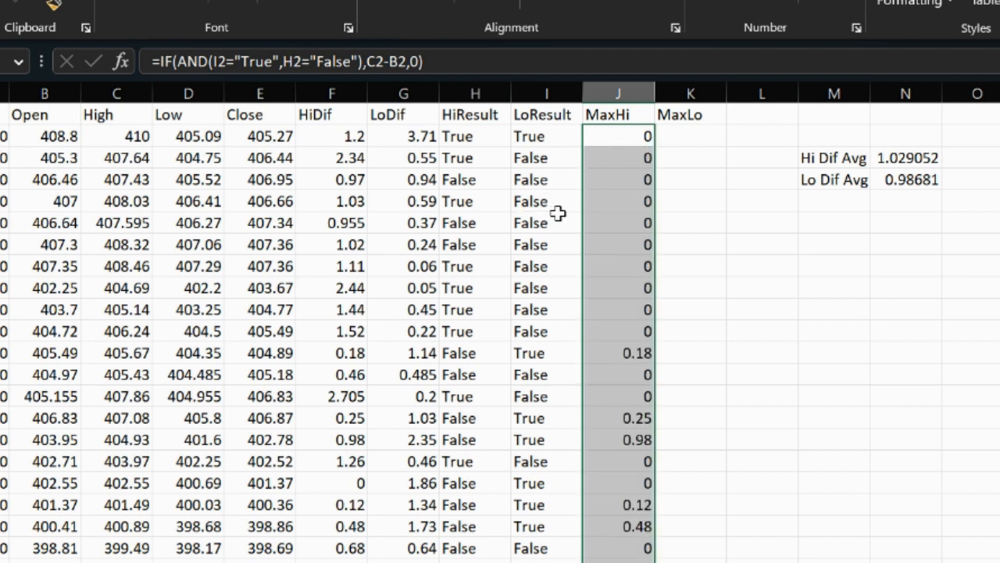
left_click(549, 352)
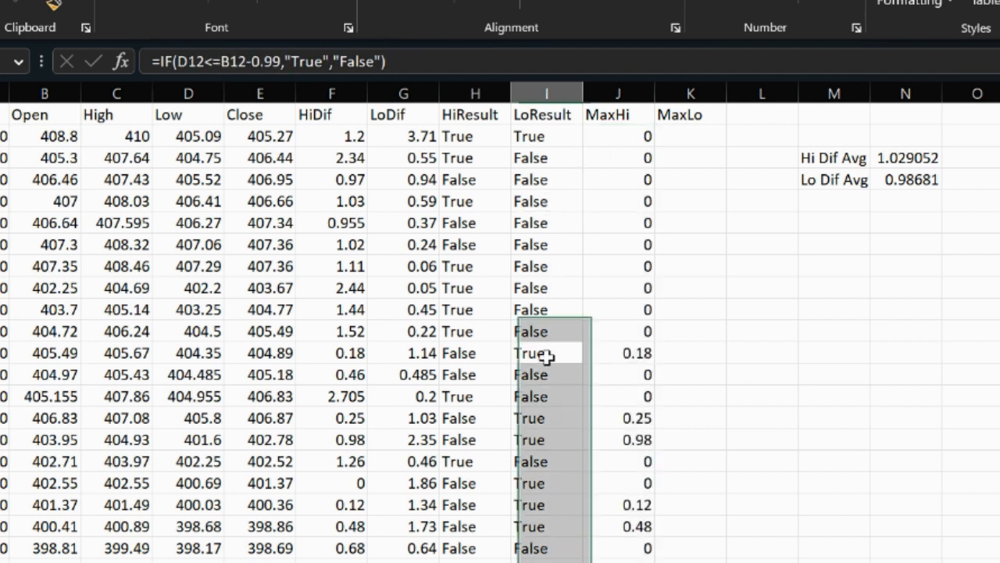
left_click(473, 355)
left_click(633, 354)
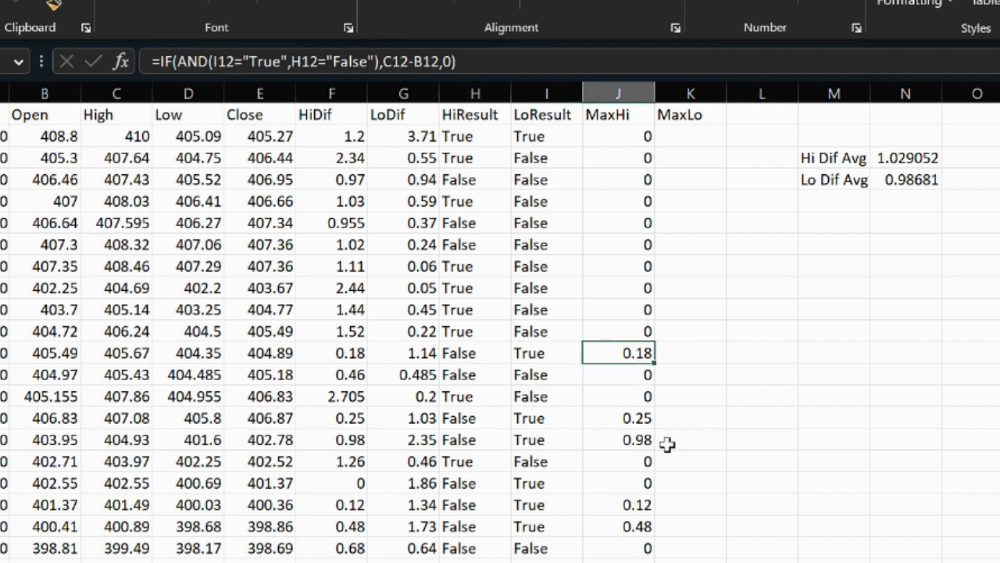
Step: Enter the formula =IF(AND(H2="True",I2="False"),B2-D2,0) in K2 under MaxLo
left_click(690, 137)
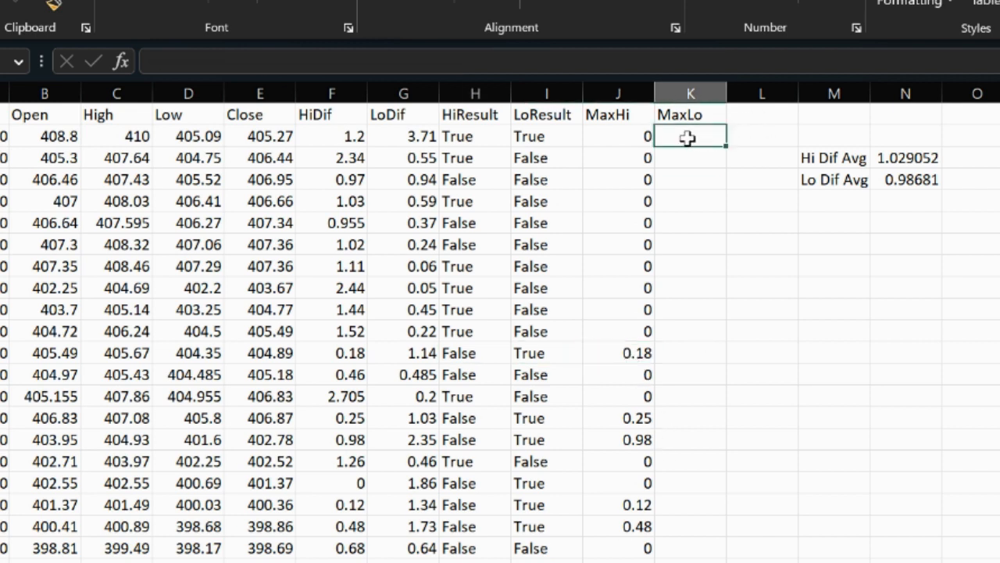
type("=if(a")
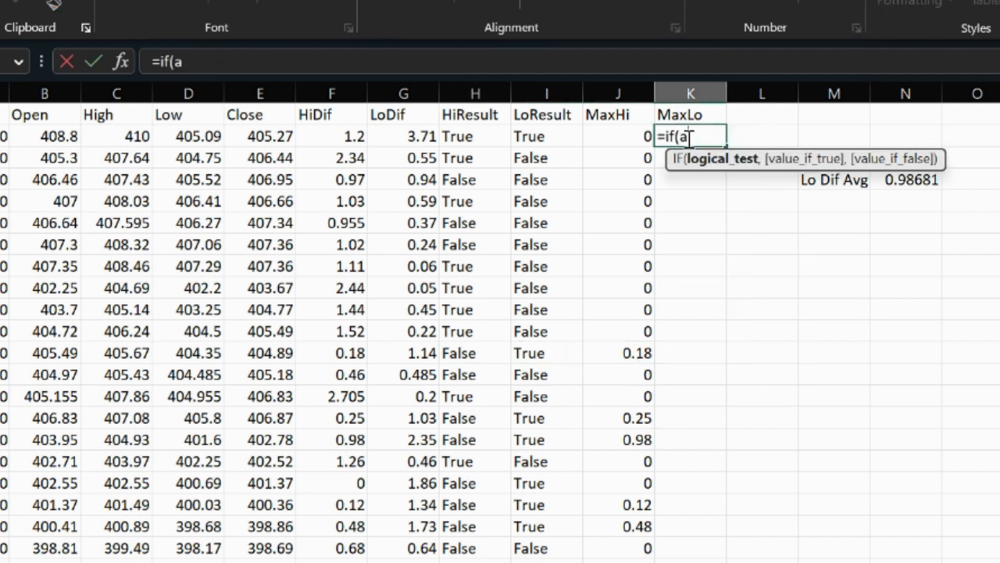
type("nd(")
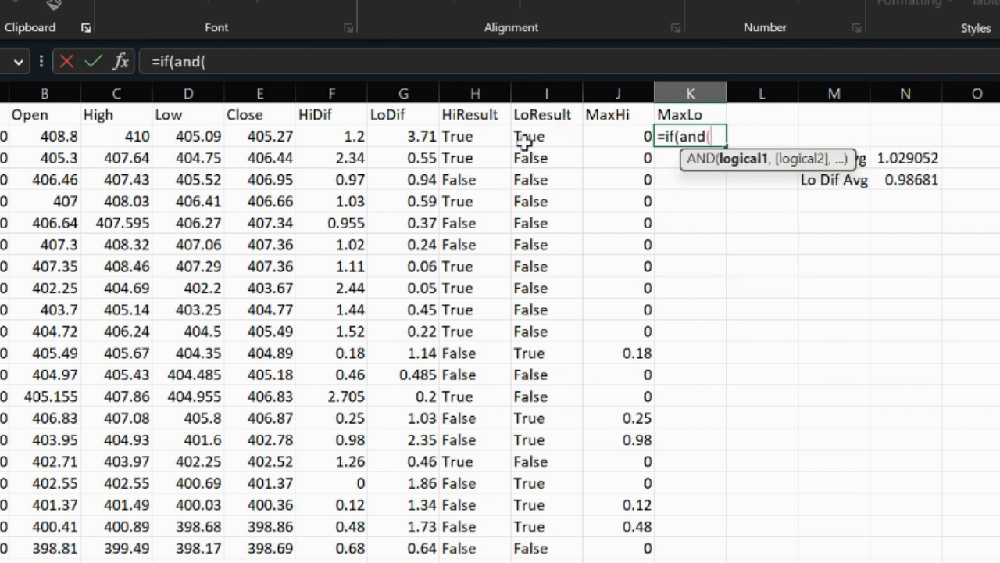
left_click(475, 137)
type("=")
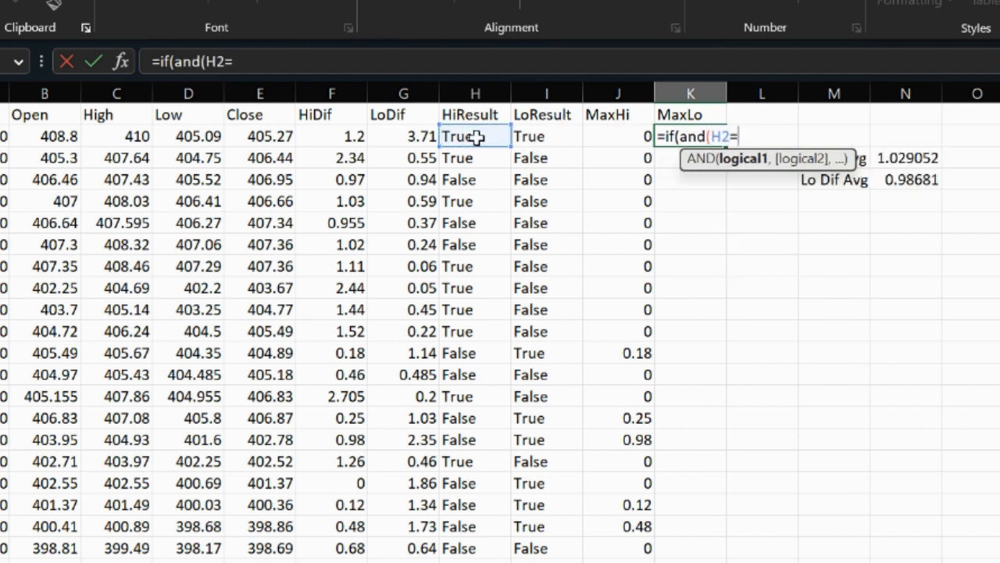
type("\"True\",")
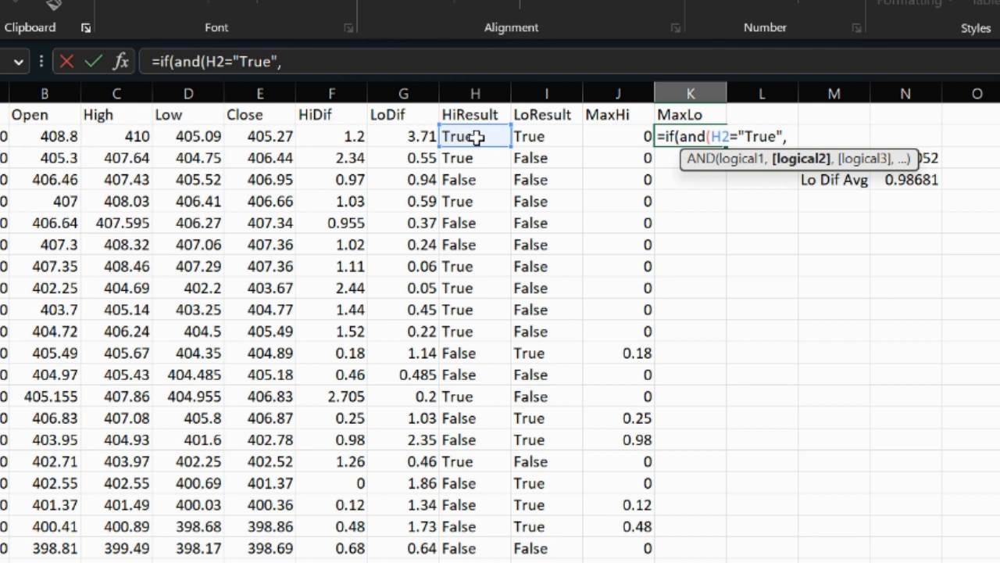
left_click(529, 137)
type("=\"Fals")
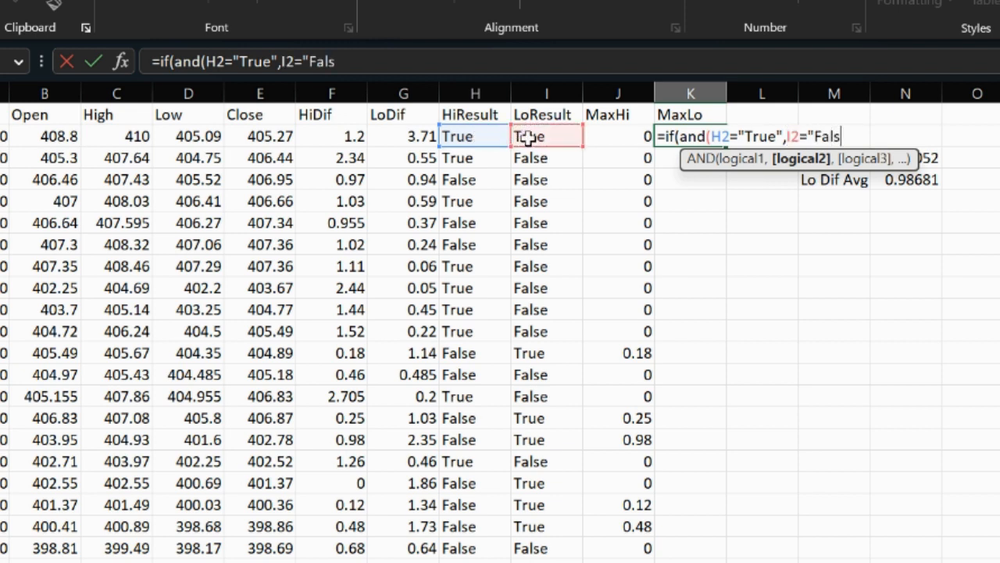
type("e\"),")
key("BackSpace")
type("),")
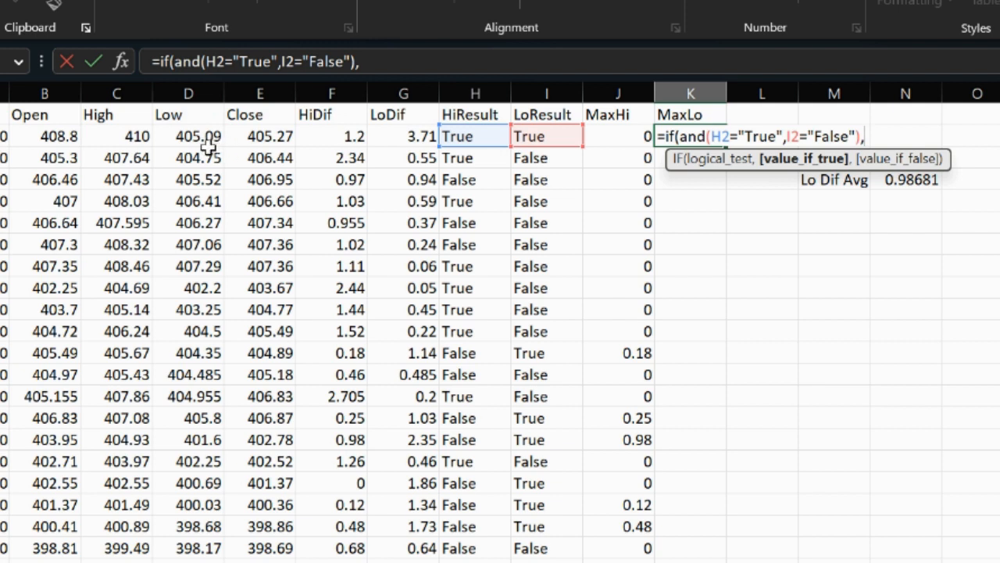
left_click(47, 137)
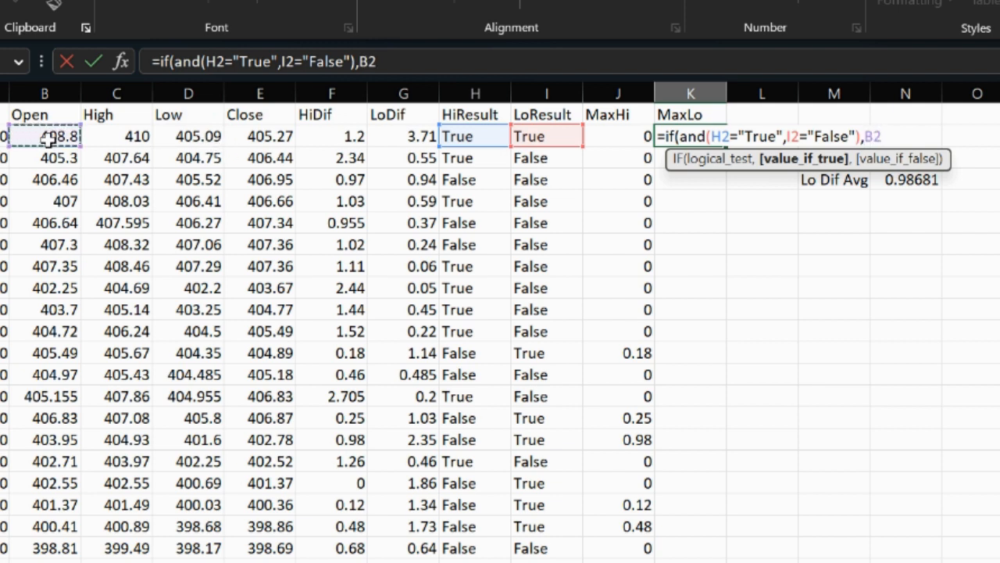
type("-")
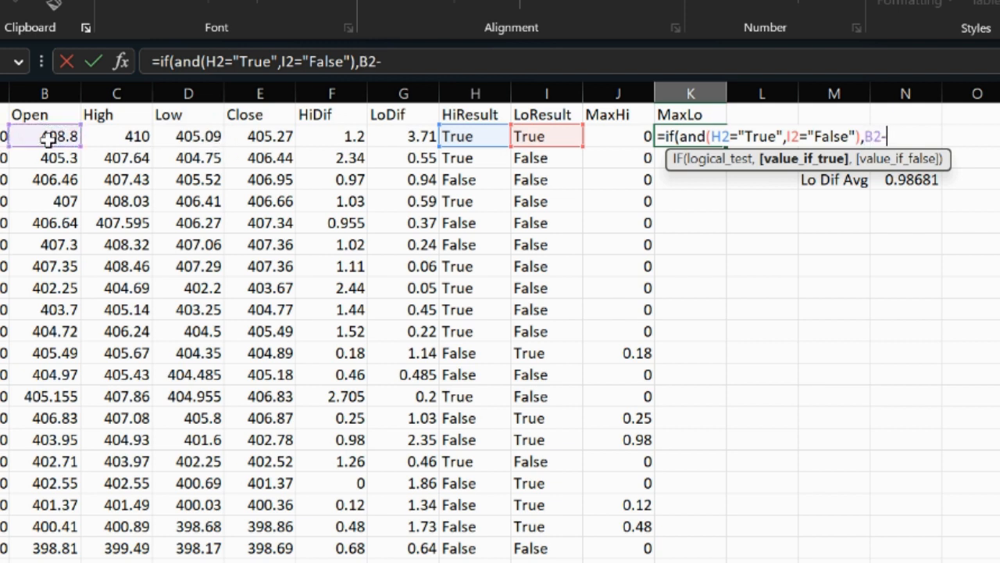
left_click(193, 136)
type(",")
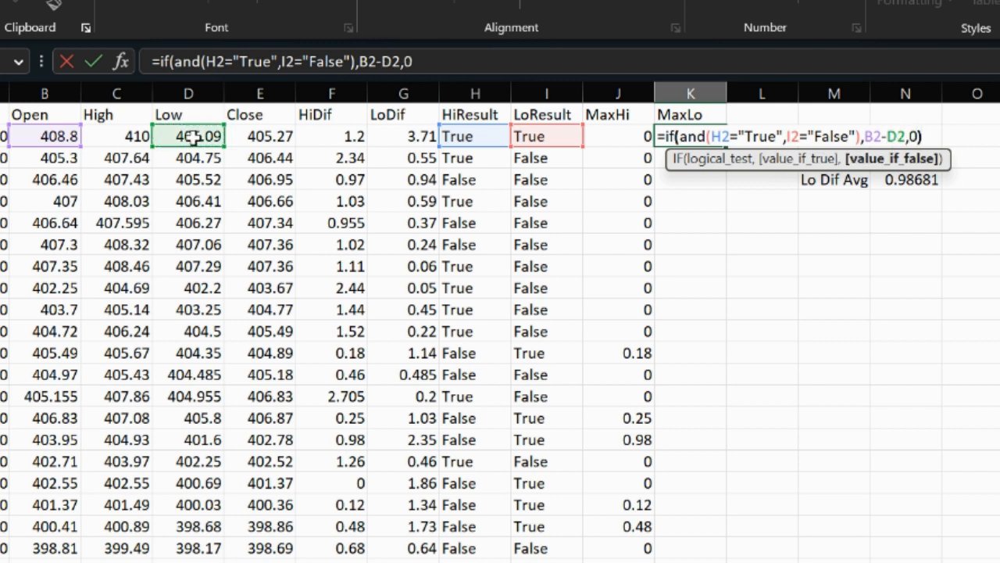
type("0)")
key("Return")
Step: Fill the K2 formula down the MaxLo column for all data rows
left_click(713, 137)
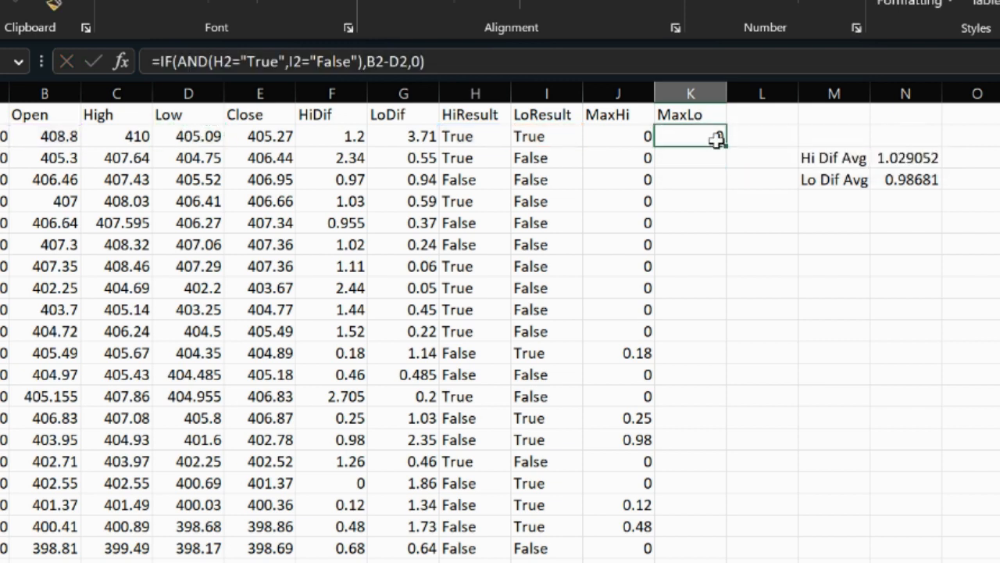
double_click(733, 150)
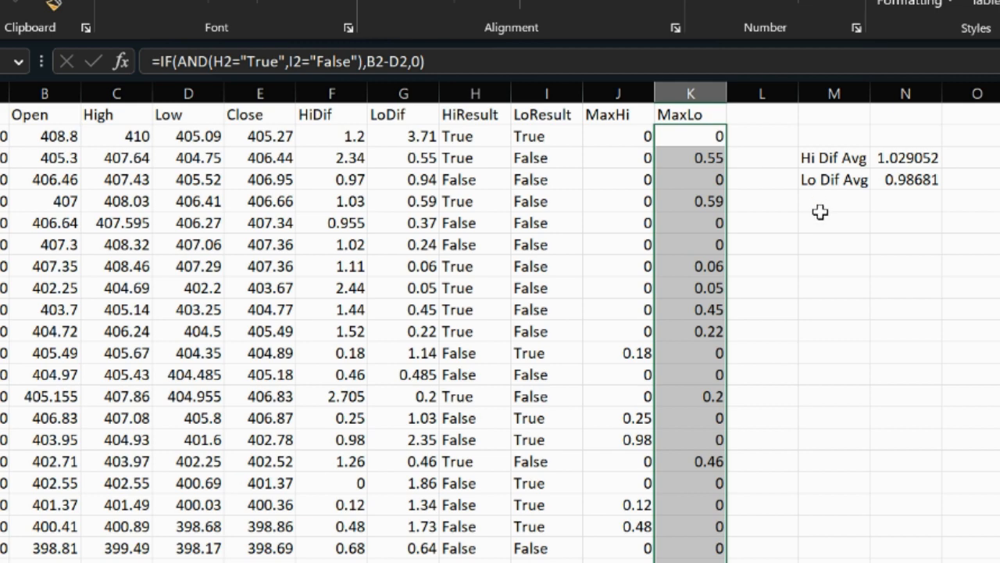
left_click(844, 261)
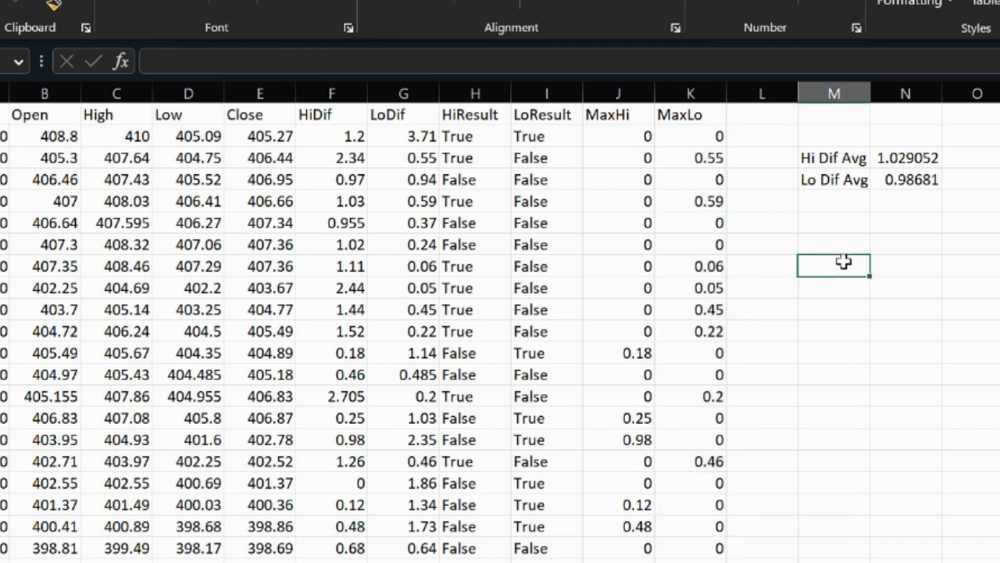
Step: Switch to TradingView's Pine Editor, maximized, and add the unfilled assignments maxhi = on line 18 and maxlo = on line 20
left_click(854, 12)
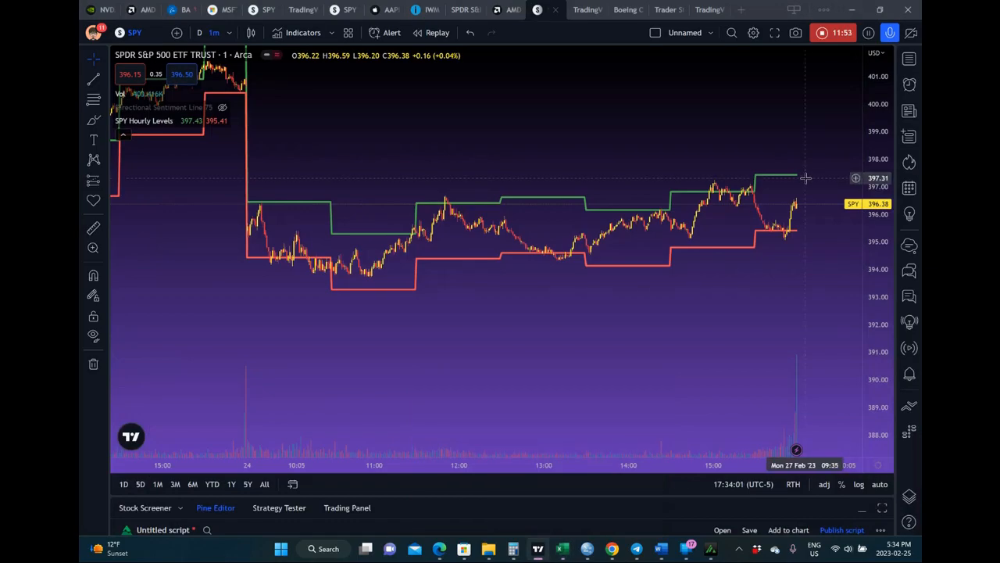
left_click(883, 508)
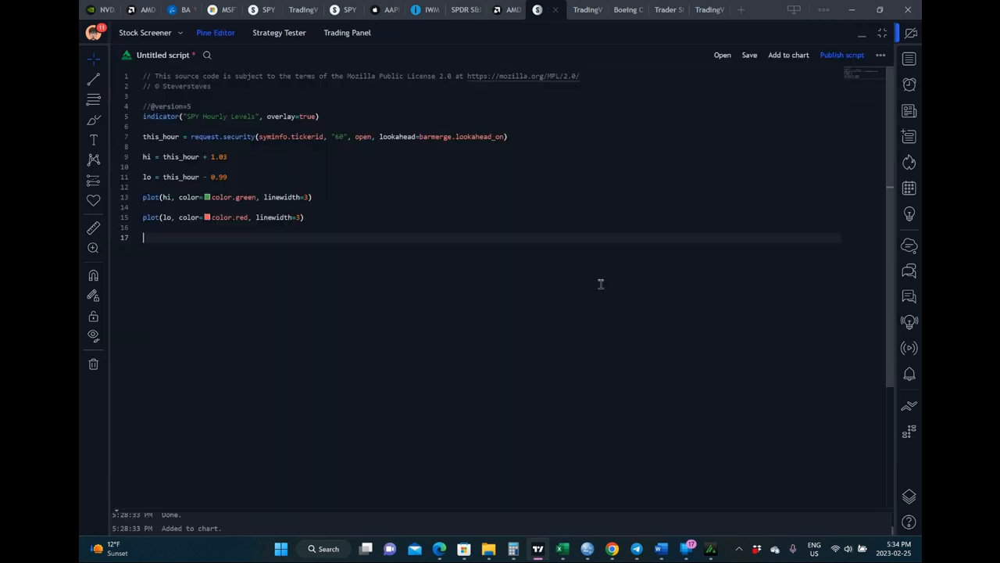
key("Return")
type("max")
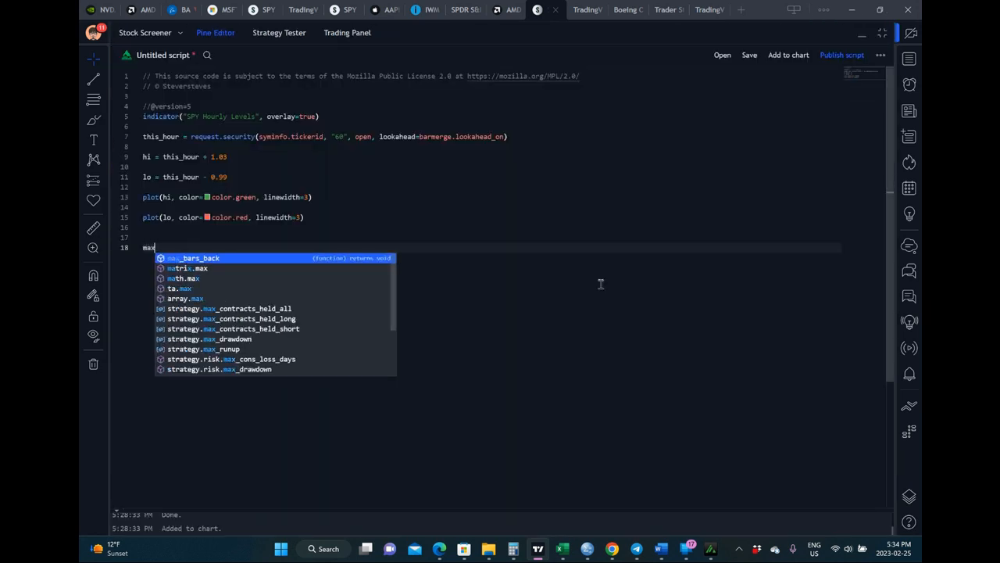
type("hi ")
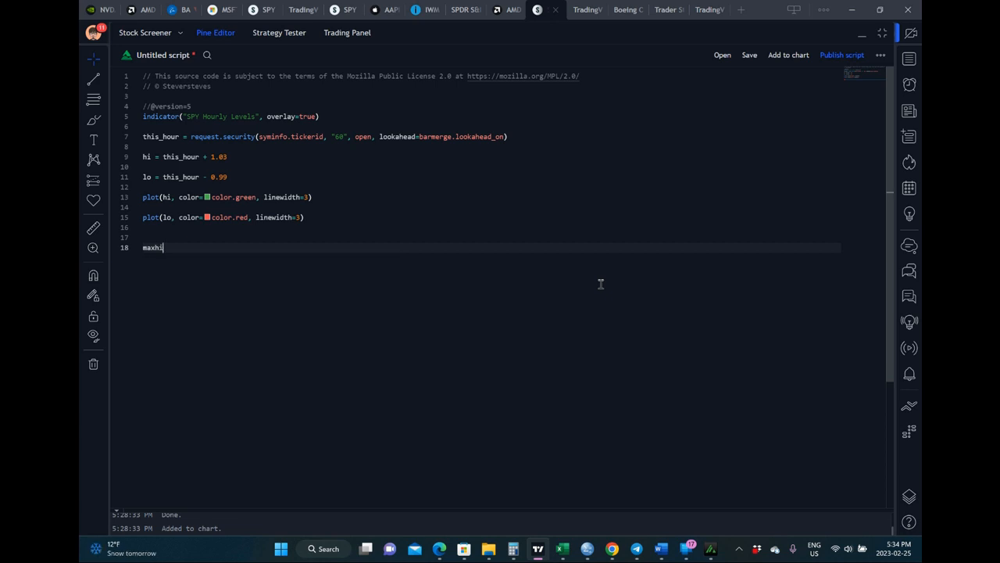
type("=")
key("Return")
key("Return")
type("m")
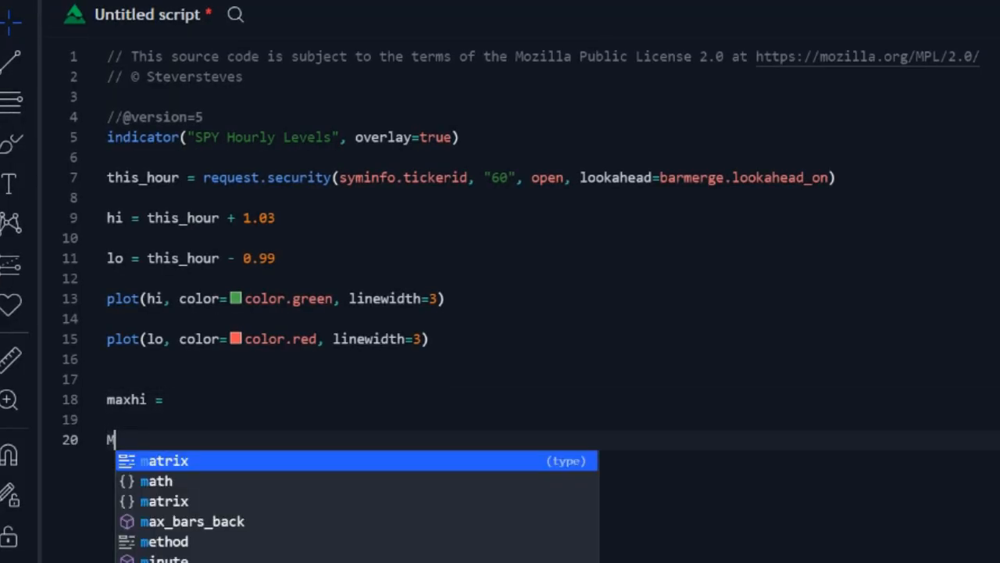
key("BackSpace")
type("maxlo =")
key("Up")
key("Up")
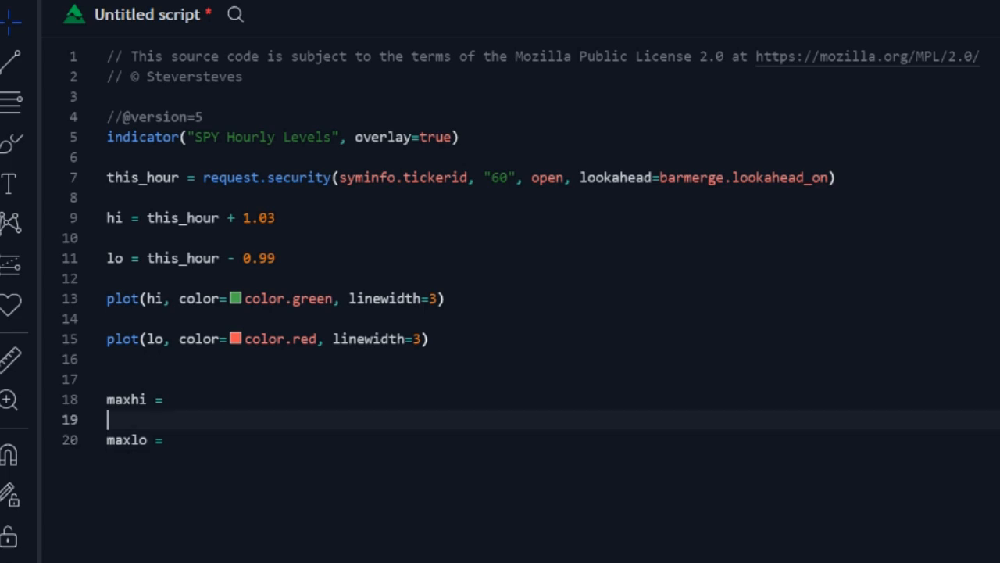
Step: Extend line 18 to maxhi = this_hour + and line 20 to maxlo = this_hour -, leaving both offsets blank
type("toda")
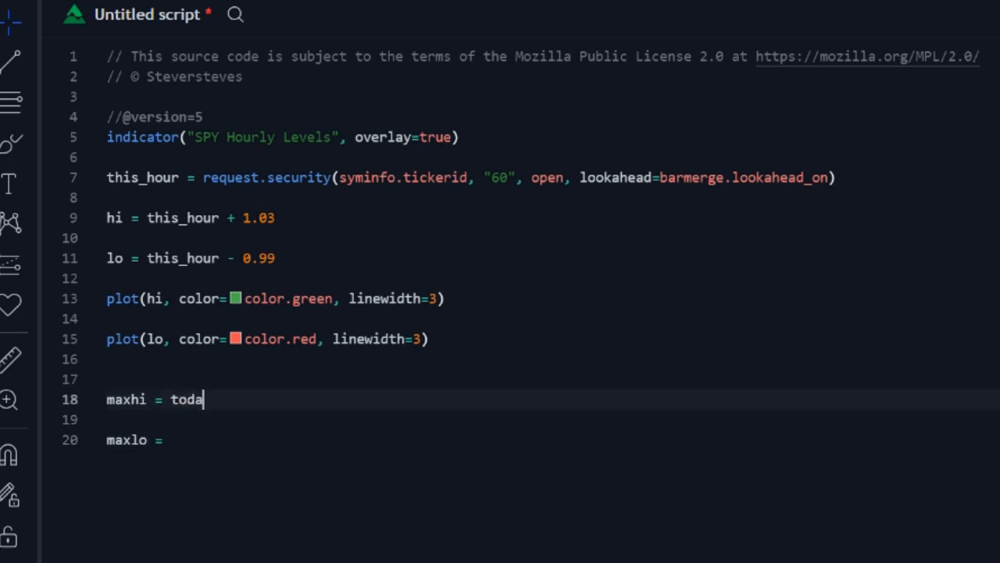
type("yhis_hour")
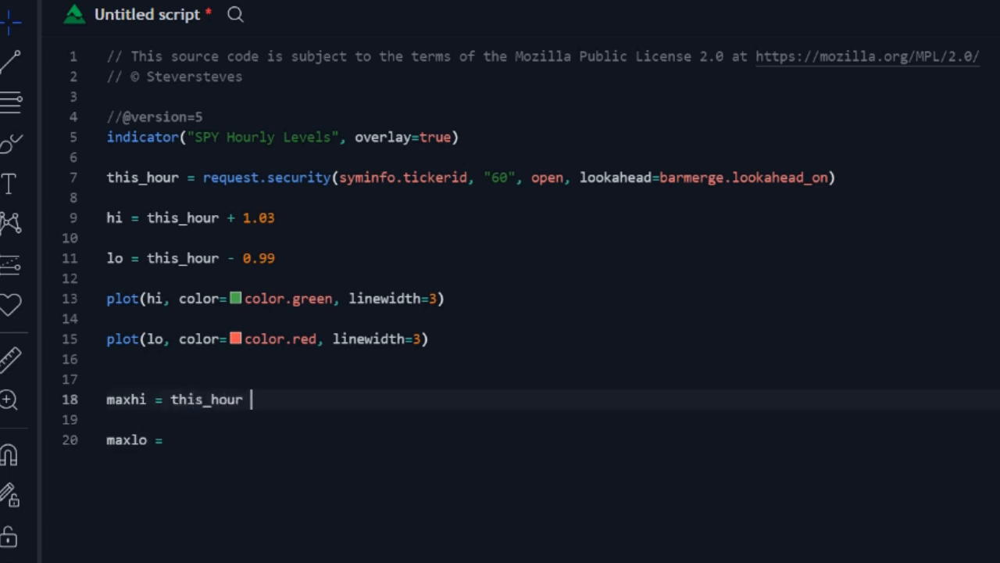
key("Down")
key("Down")
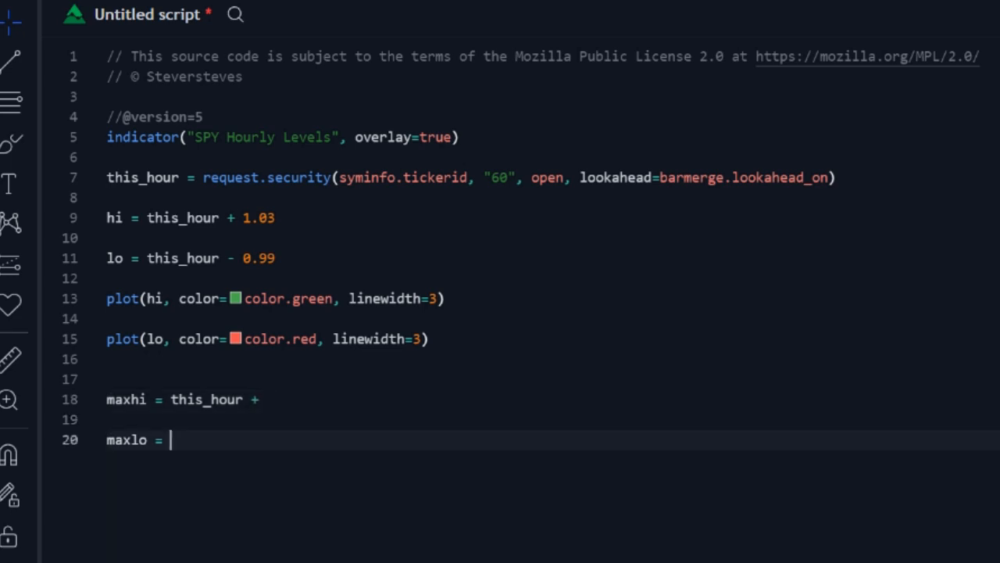
type("this_hour -")
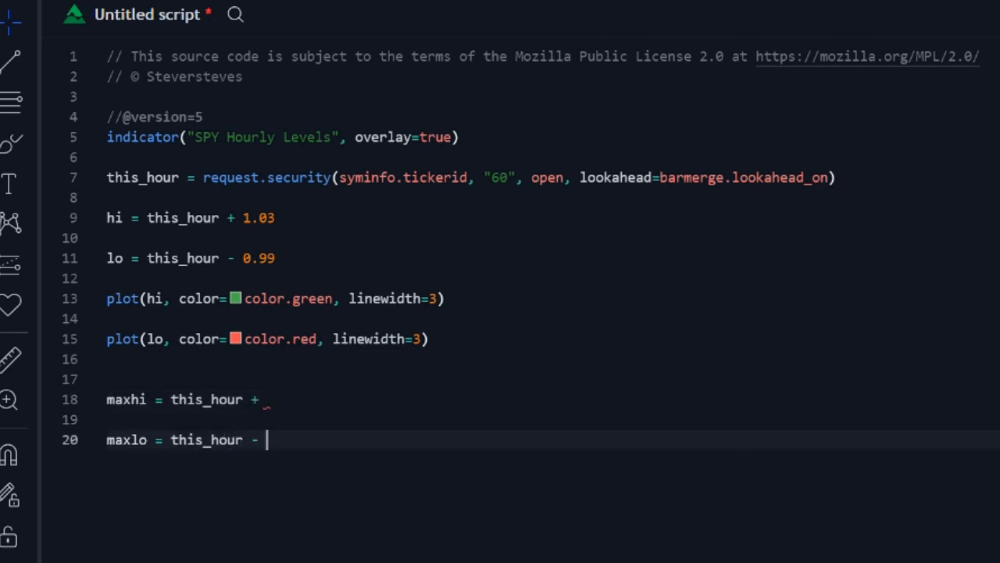
Step: Switch to Excel and enter =AVERAGE(J:J) in M8 to average the MaxHi column
key("alt+Tab")
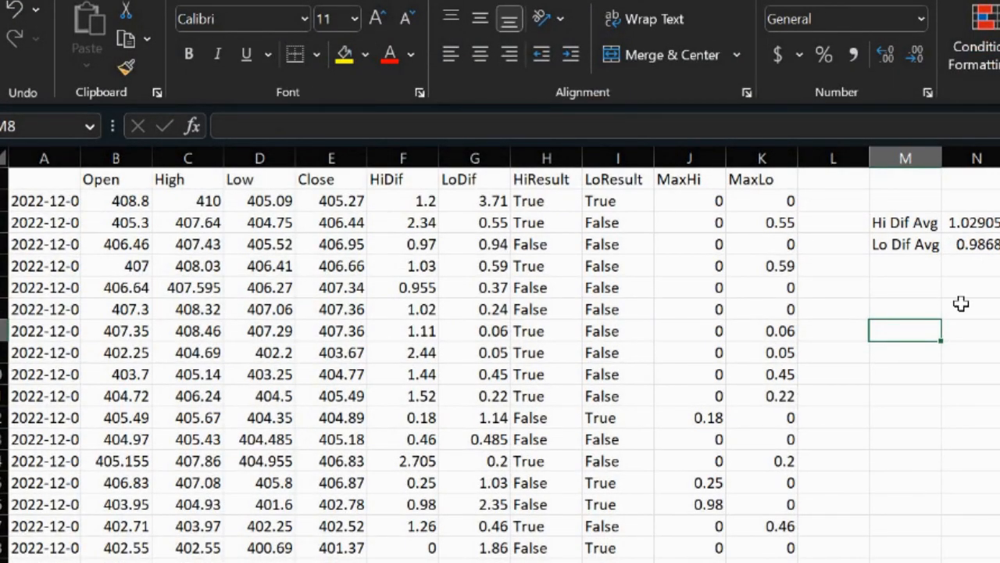
type("=average(")
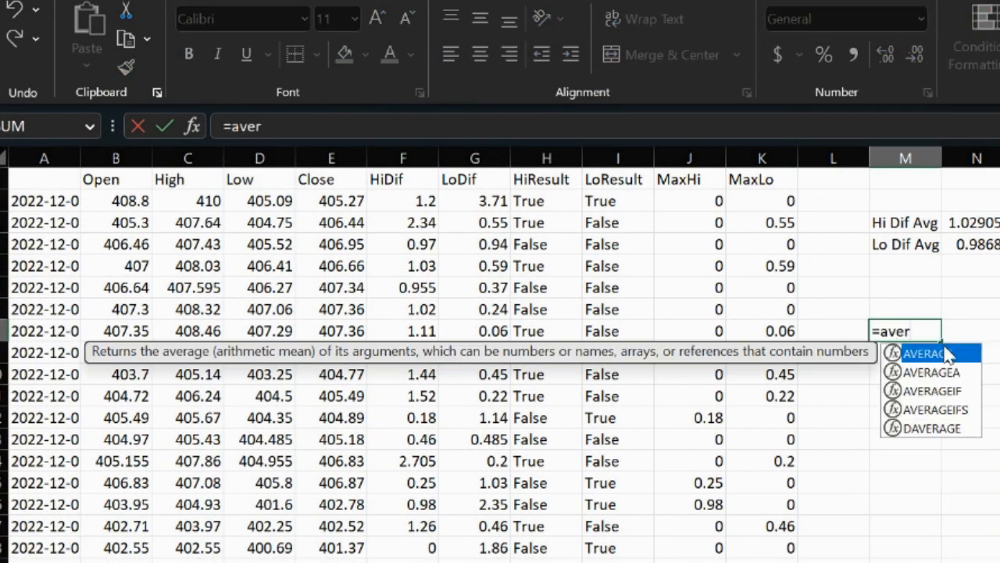
left_click(713, 158)
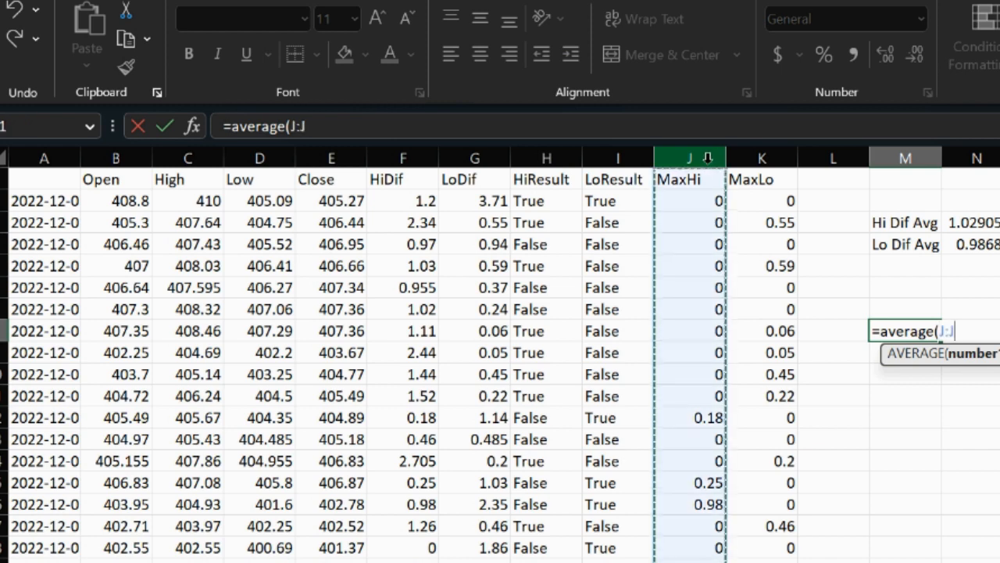
key("Return")
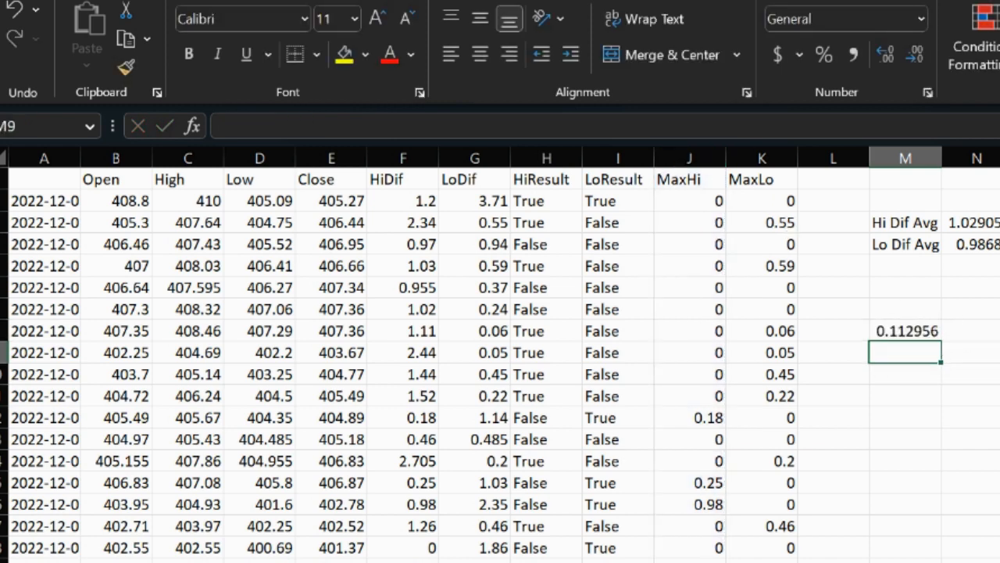
Step: Switch to TradingView and complete line 18 as maxhi = this_hour + 0.11
key("alt+Tab")
left_click(521, 386)
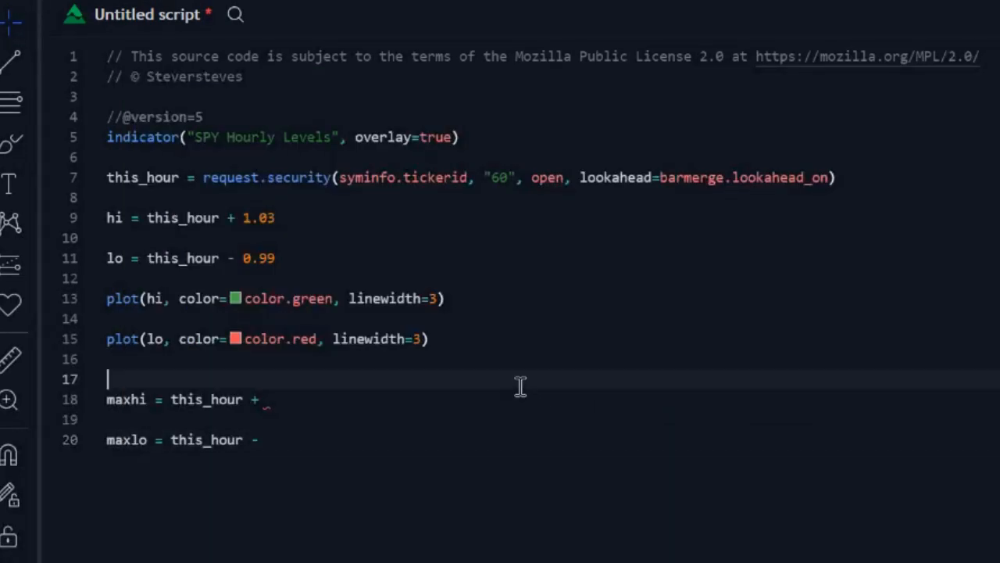
left_click(494, 397)
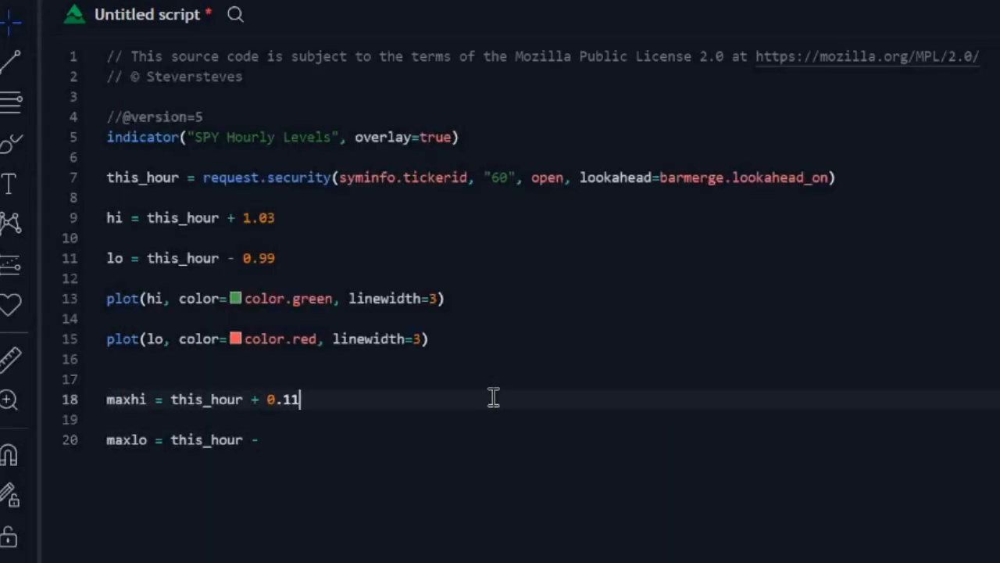
key("Down")
key("Down")
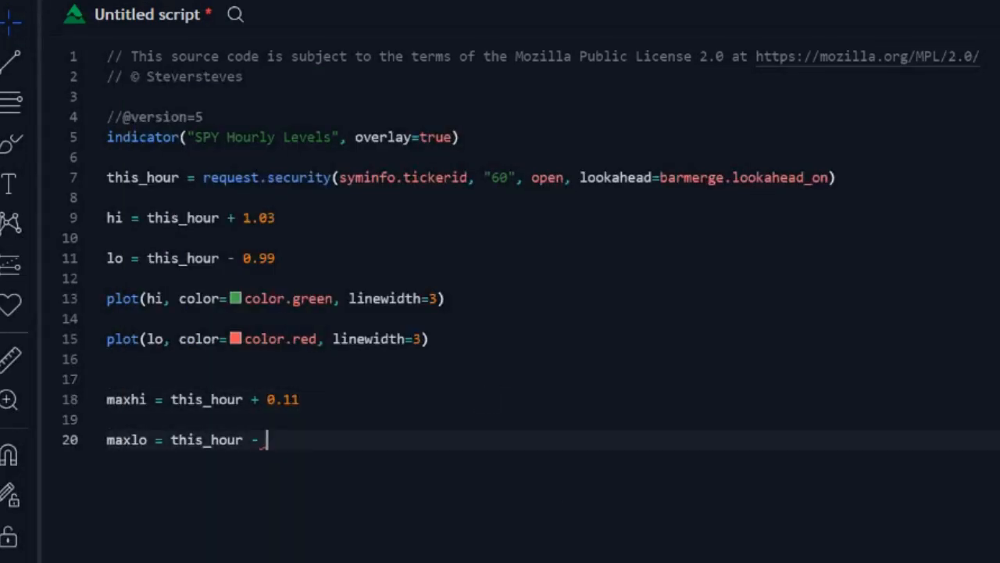
Step: Switch to Excel and replace the formula in M8 with =AVERAGE(K:K) to average the MaxLo column
key("alt+Tab")
key("Up")
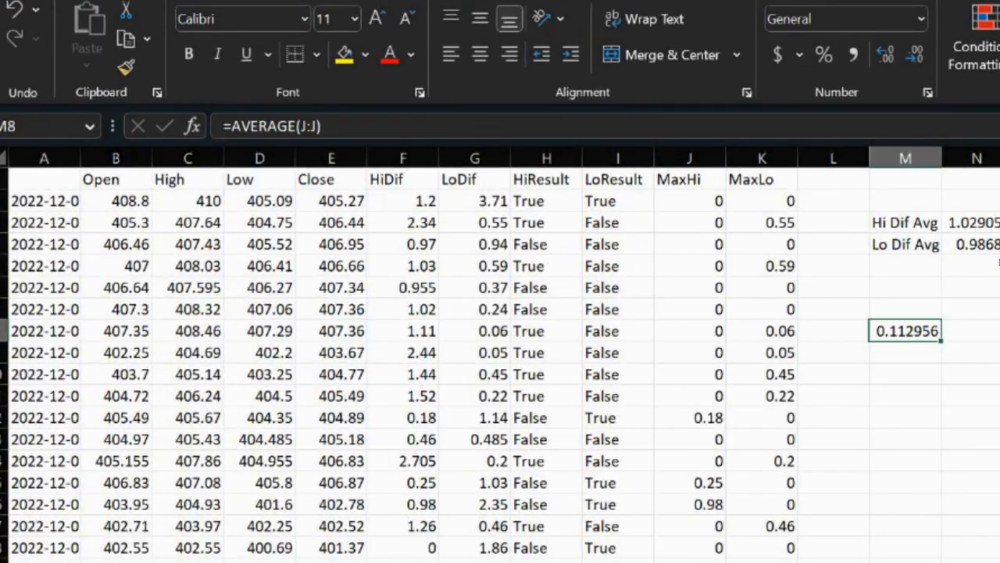
type("=average(")
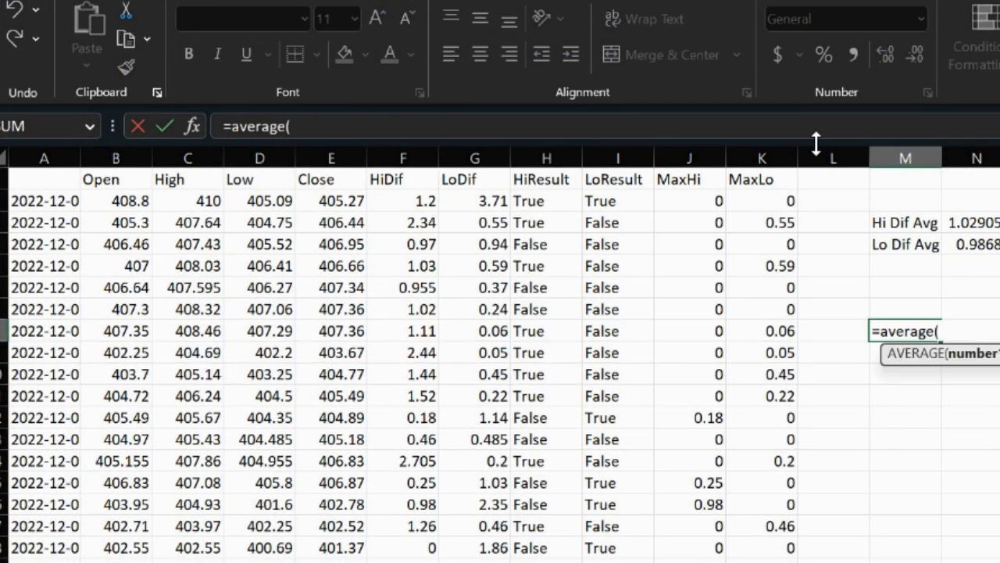
left_click(761, 158)
key("Return")
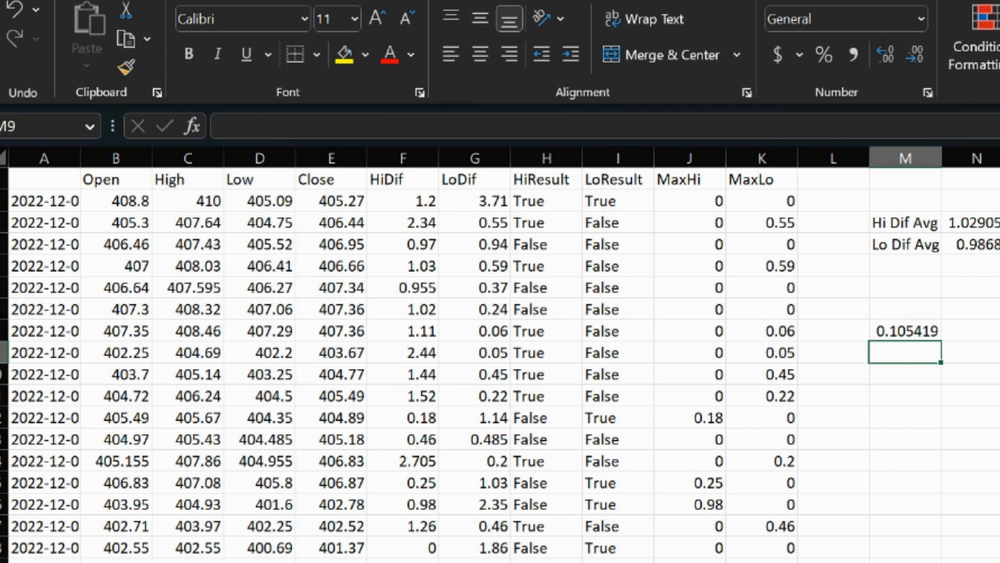
Step: Switch to TradingView and complete line 20 as maxlo = this_hour - 0.11, with a blank line below it
key("alt+Tab")
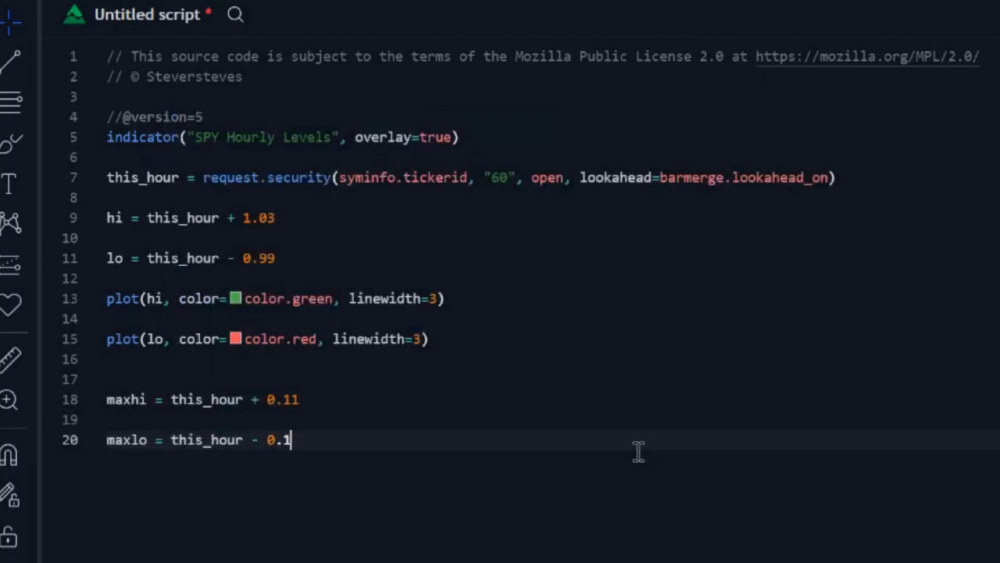
key("Return")
key("Return")
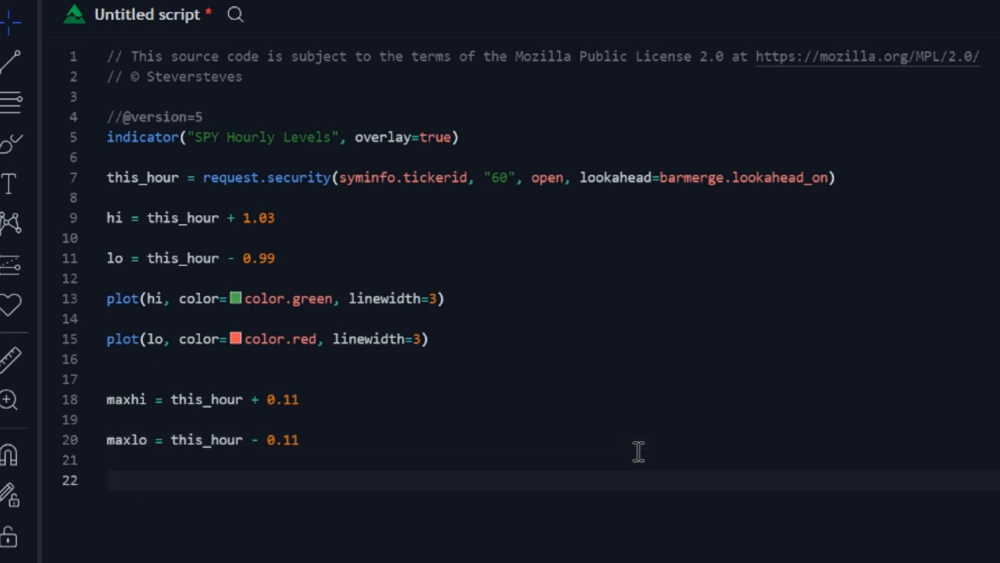
Step: Write plot(maxhi, color=color.aqua, linewidth=2) on line 22 of the script
type("plot(")
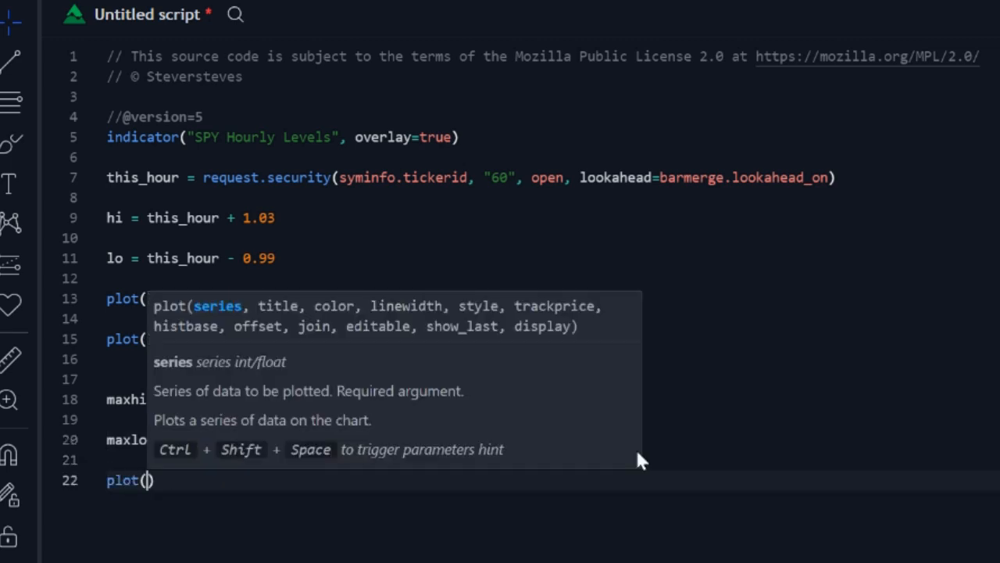
type("maxhi, col")
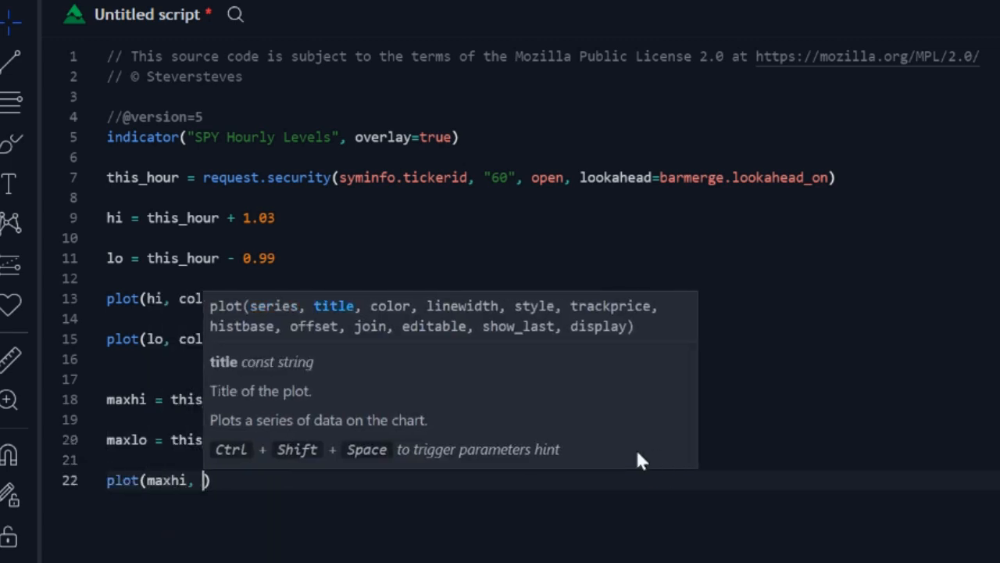
key("Return")
type("color.a")
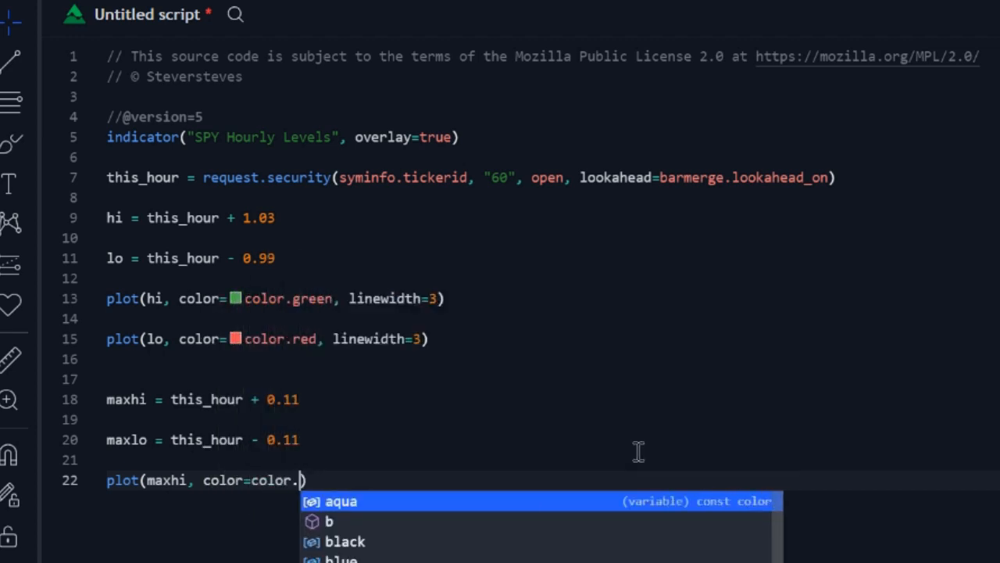
type("qua, ")
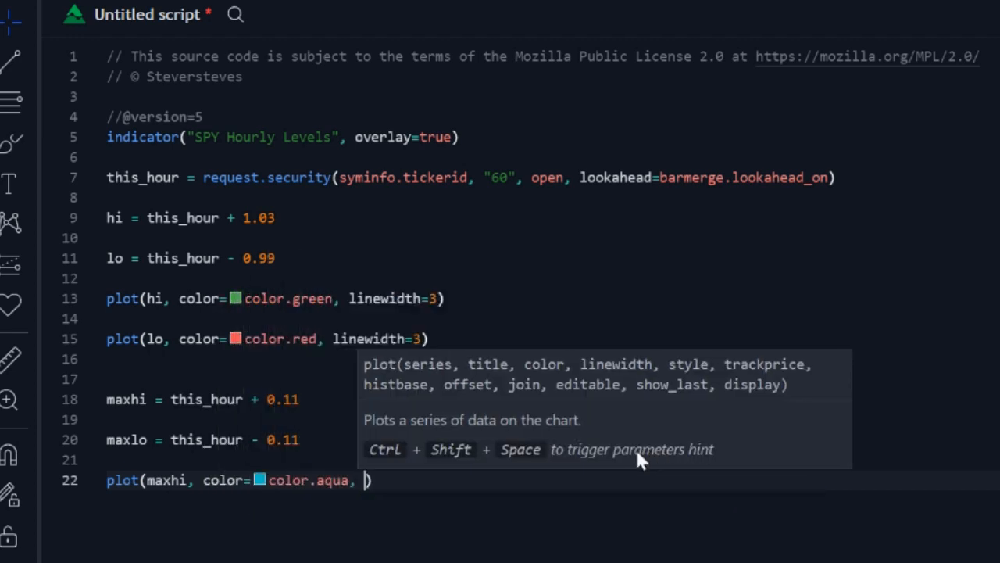
type("linewidth=2)")
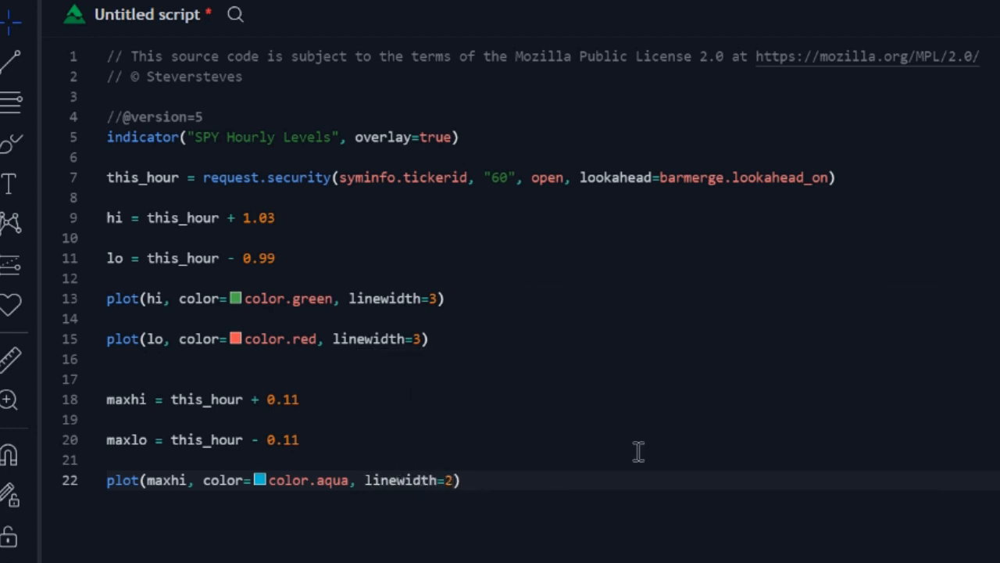
Step: Write plot(maxlo, color=color.orange, linewidth=2) on line 23 and add the updated script to the chart
key("Return")
type("plot(maxl")
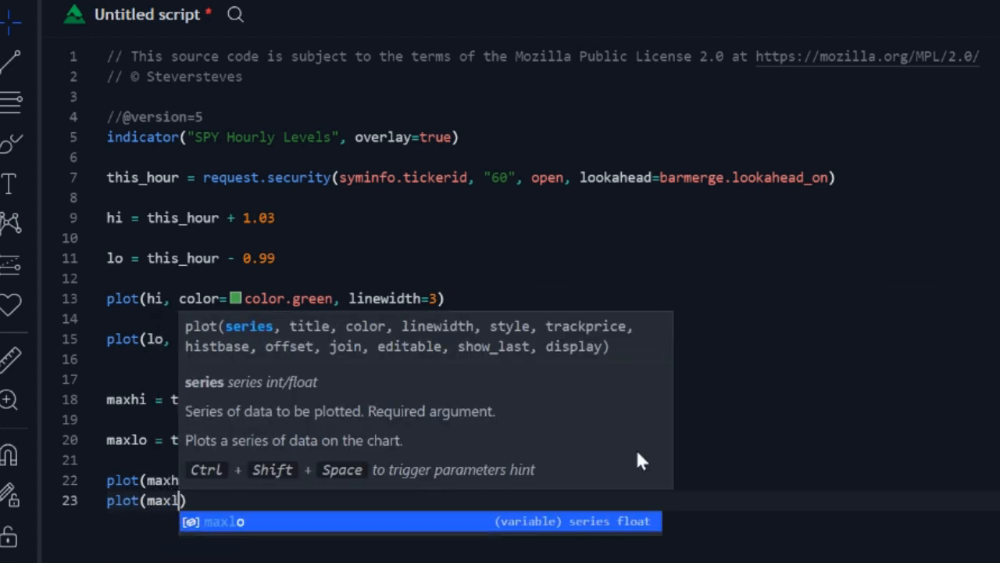
type("o, color=color.")
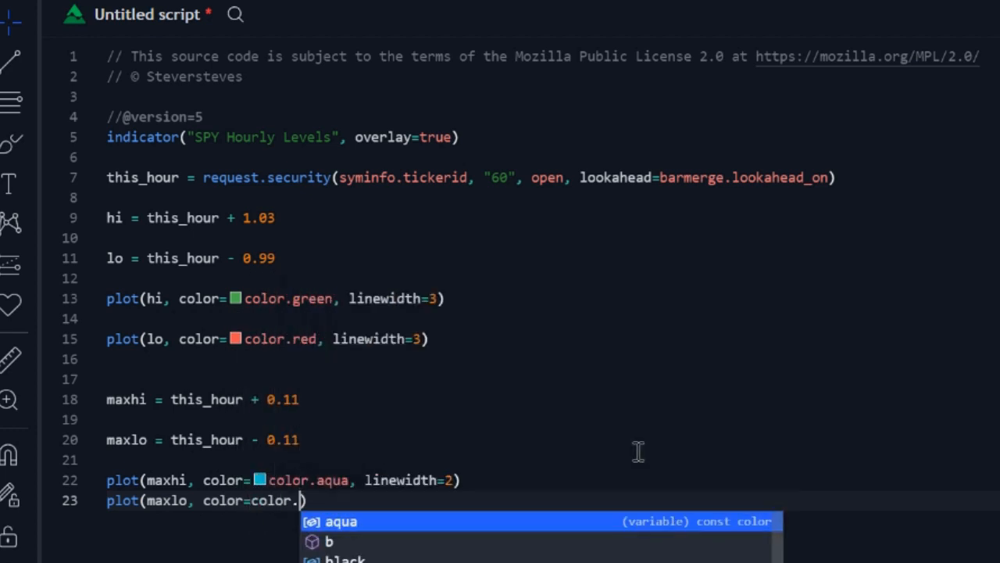
type("orange, linewi")
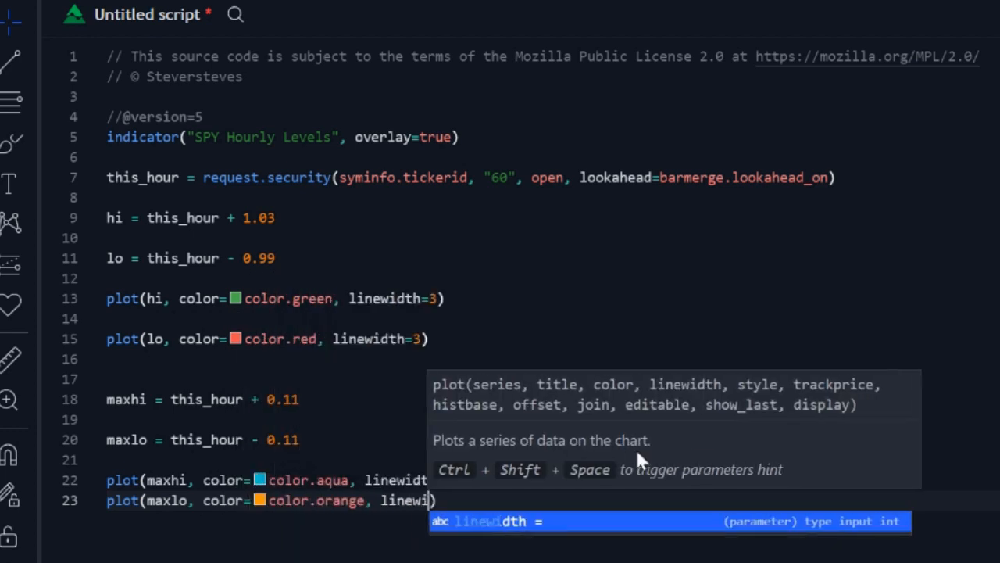
type("dth=2)")
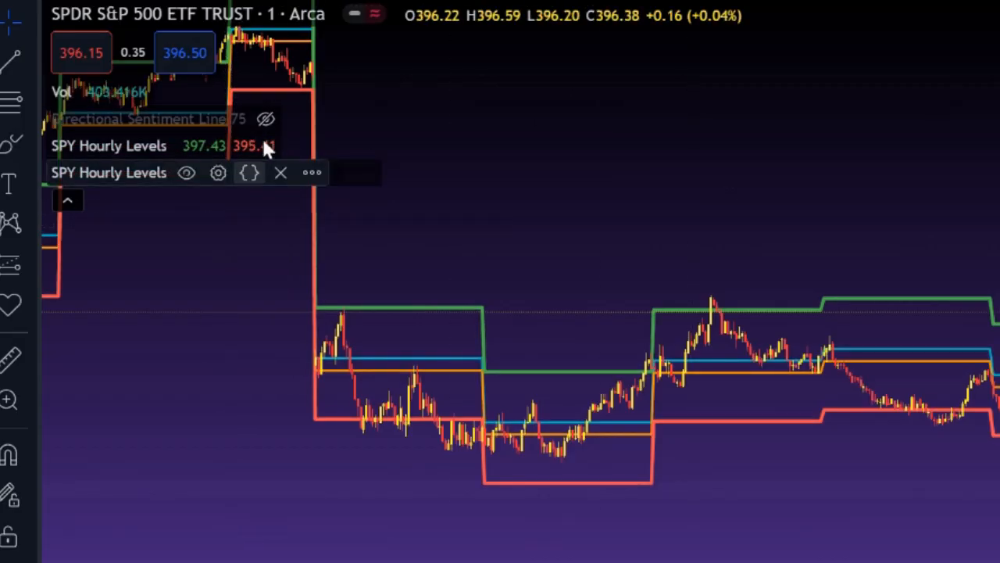
Step: Remove the older SPY Hourly Levels indicator, which lacks the maxhi and maxlo lines, from the chart
left_click(280, 147)
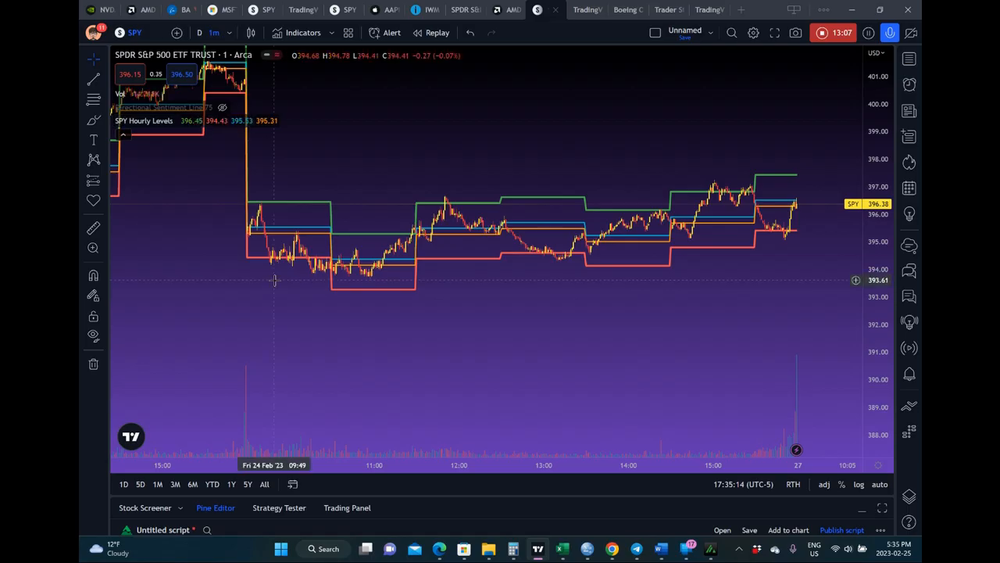
Step: Examine how SPY's one-minute price moves against the high, low, maxhi and maxlo levels across 23 and 24 February
scroll(274, 279, "up", 5)
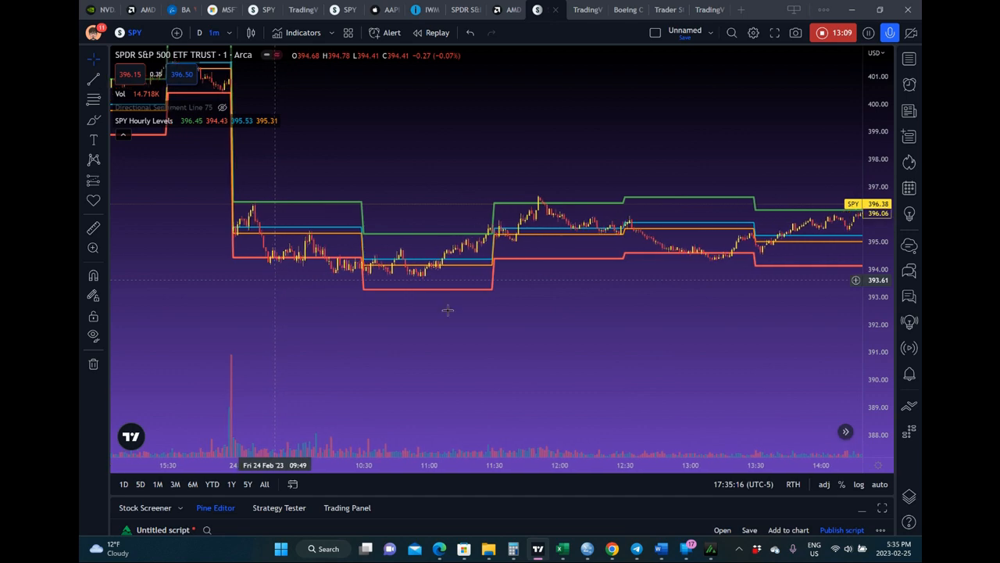
left_click_drag(538, 292, 560, 281)
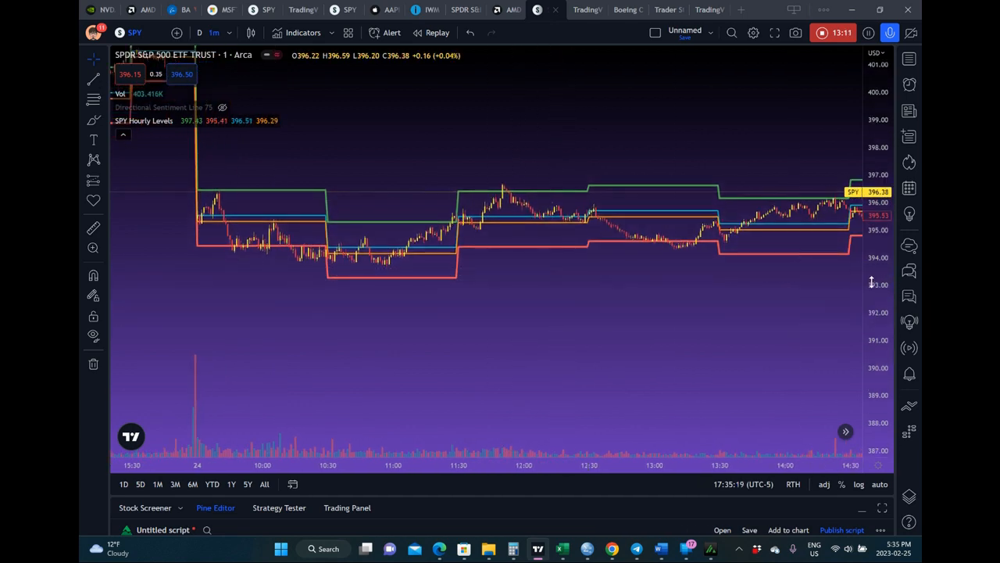
left_click_drag(884, 289, 871, 164)
scroll(598, 351, "up", 2)
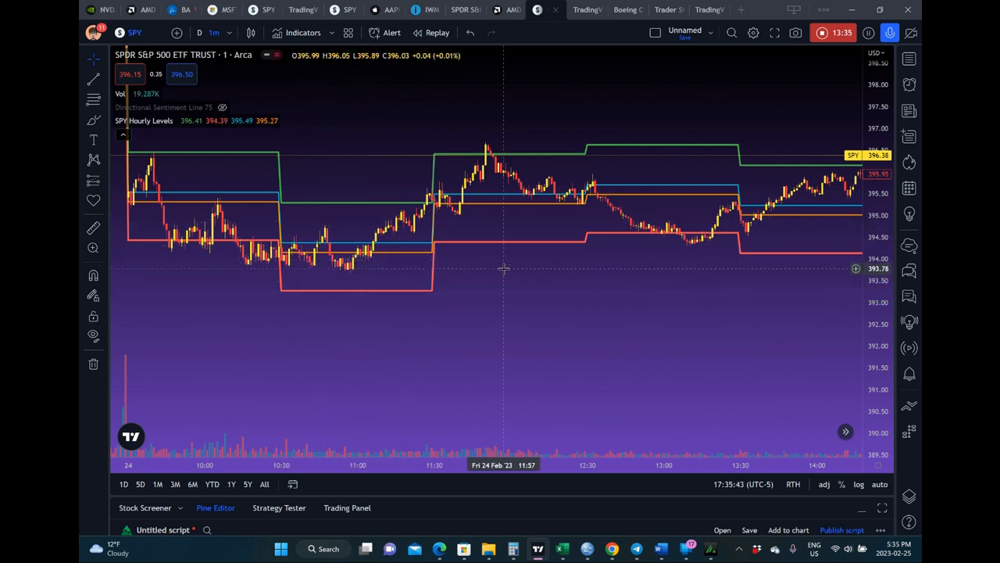
left_click_drag(526, 268, 509, 282)
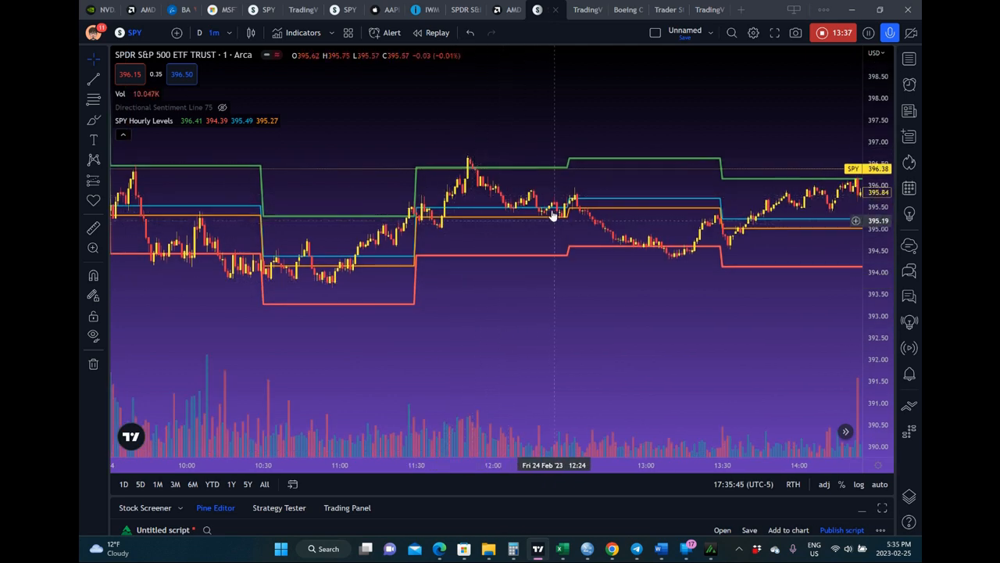
left_click_drag(584, 288, 493, 304)
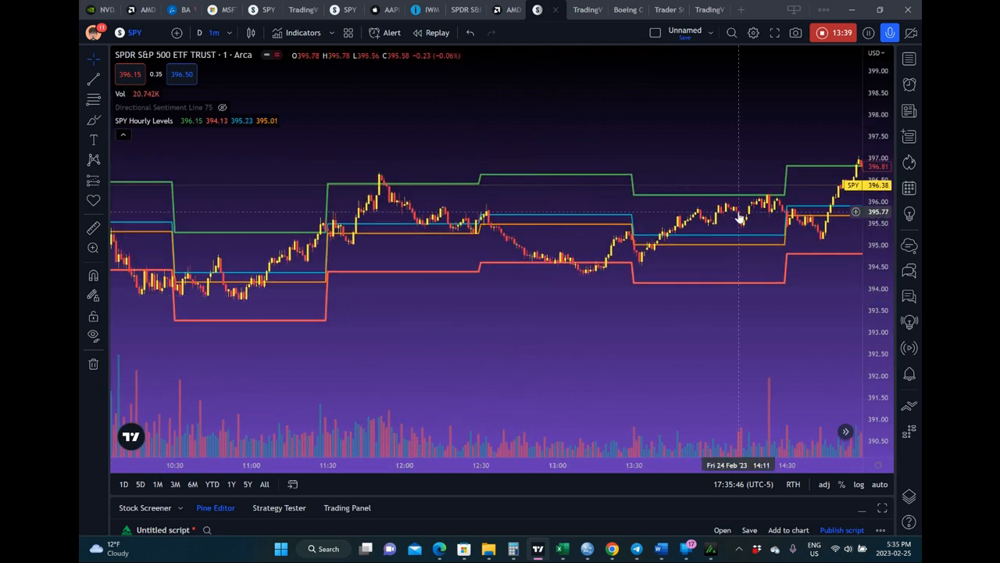
left_click_drag(740, 205, 666, 269)
left_click_drag(770, 303, 844, 265)
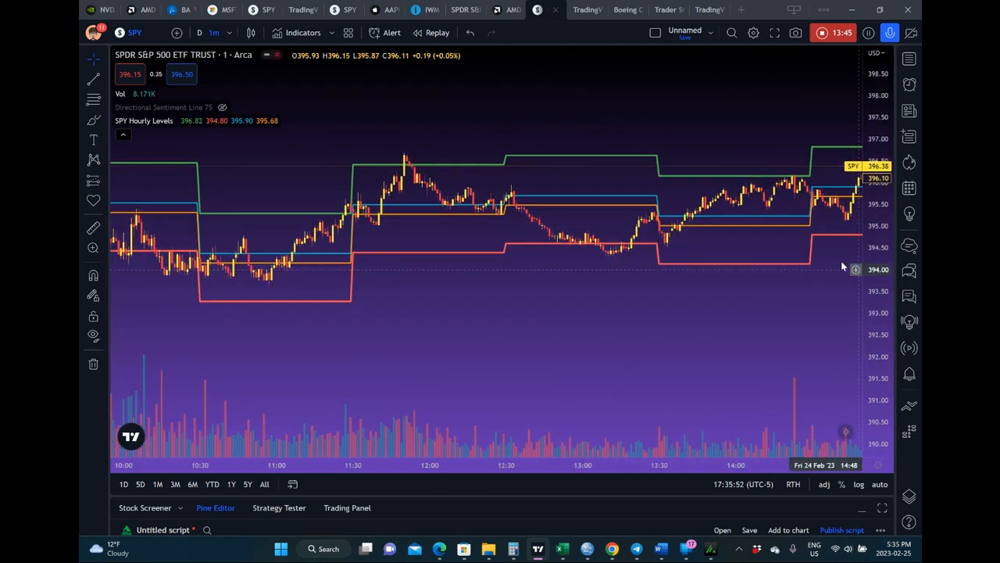
left_click_drag(488, 135, 542, 214)
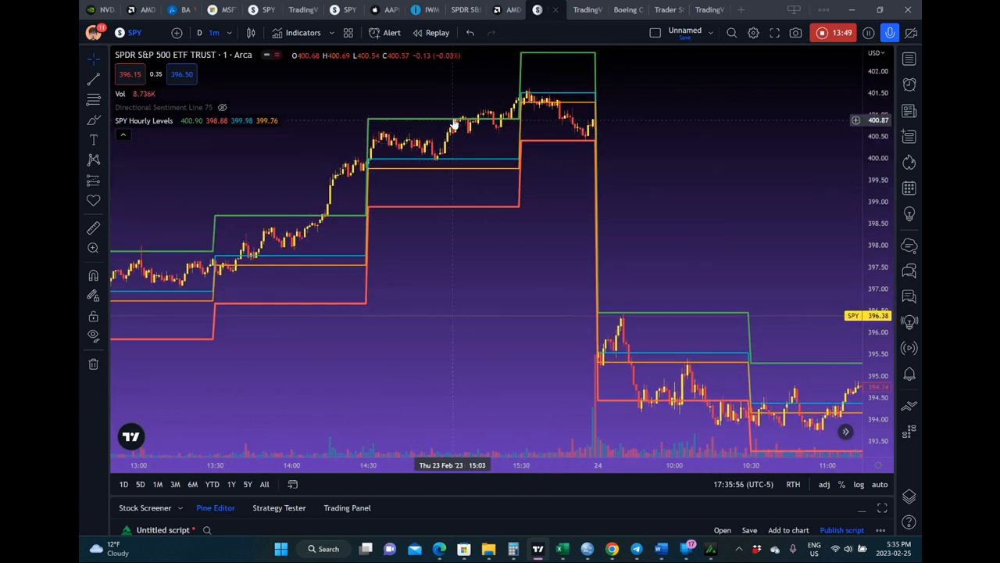
left_click_drag(344, 254, 521, 223)
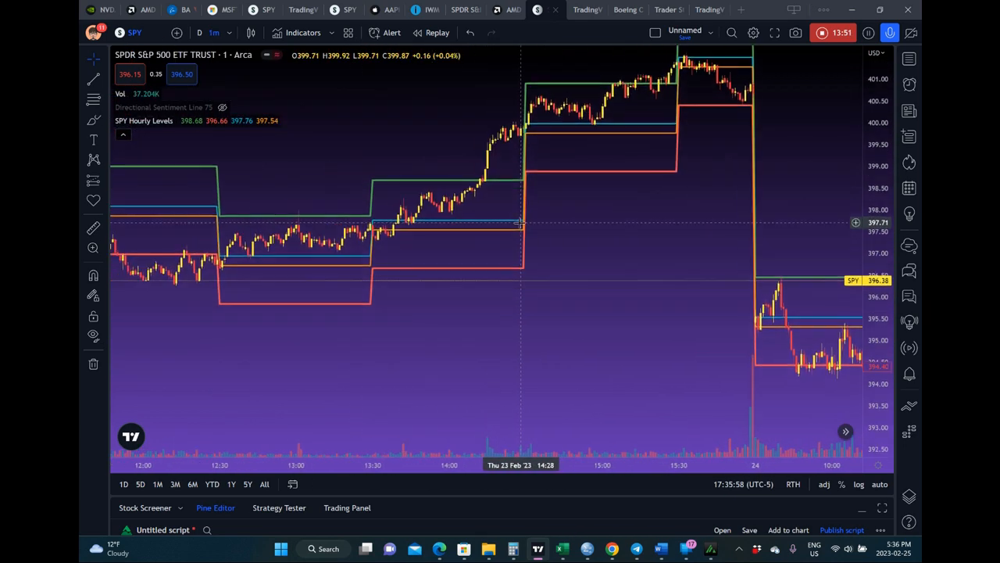
left_click_drag(442, 182, 529, 263)
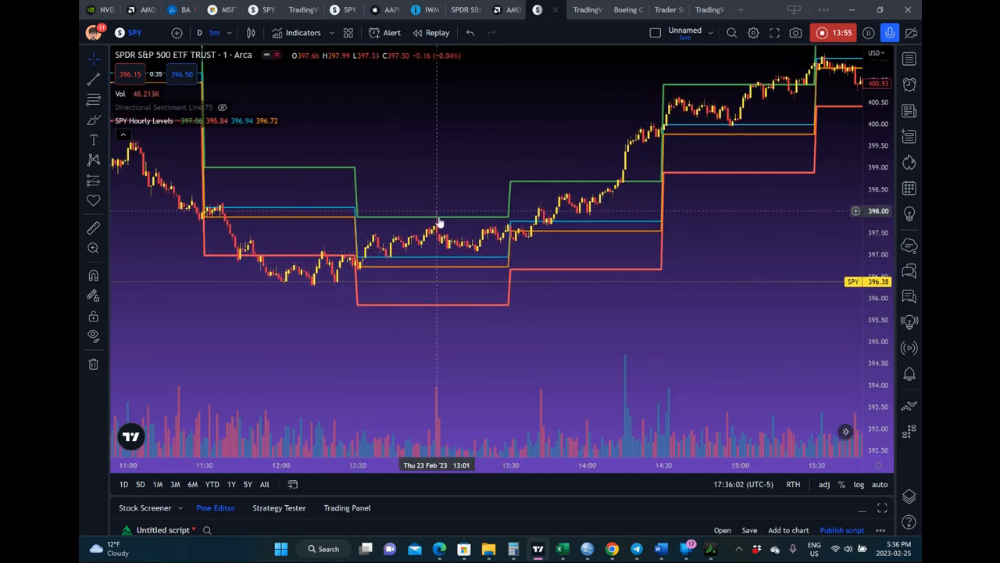
Step: Examine SPY's one-minute price against the high, low, maxhi and maxlo levels back through 23 and 22 February
left_click_drag(403, 251, 494, 256)
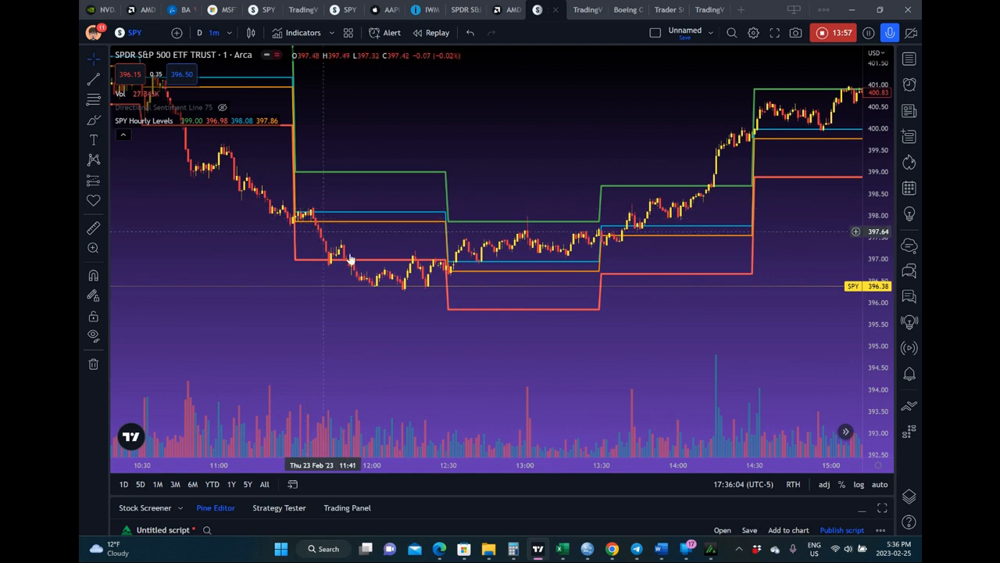
left_click_drag(354, 277, 507, 429)
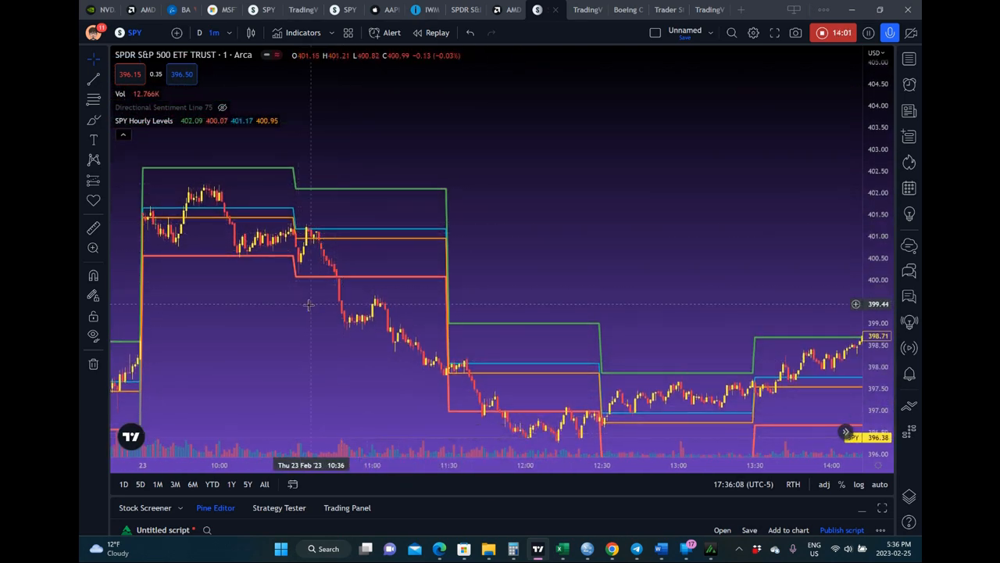
left_click_drag(309, 304, 451, 293)
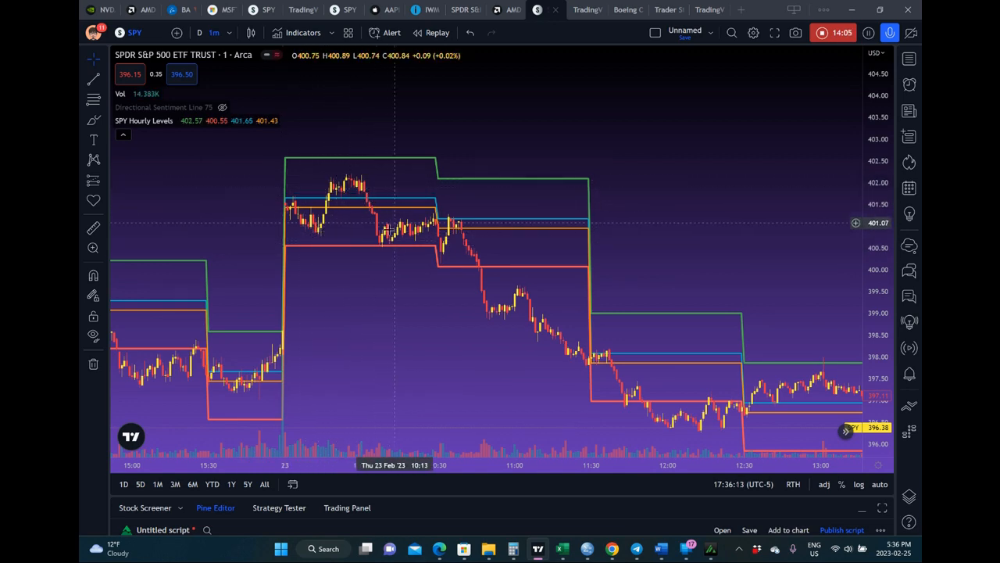
left_click_drag(361, 255, 509, 200)
left_click_drag(327, 311, 452, 301)
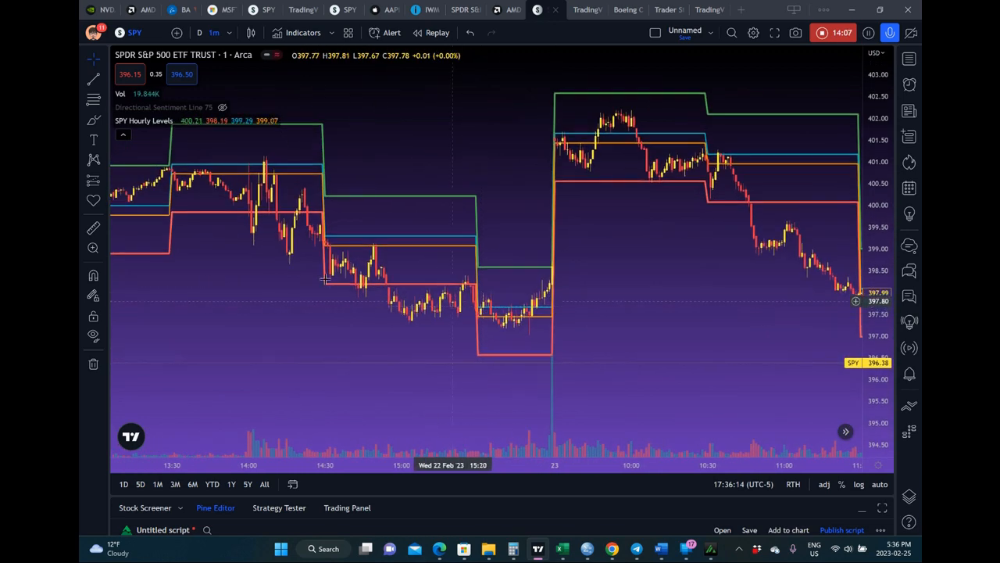
left_click_drag(325, 278, 530, 288)
left_click_drag(365, 310, 469, 312)
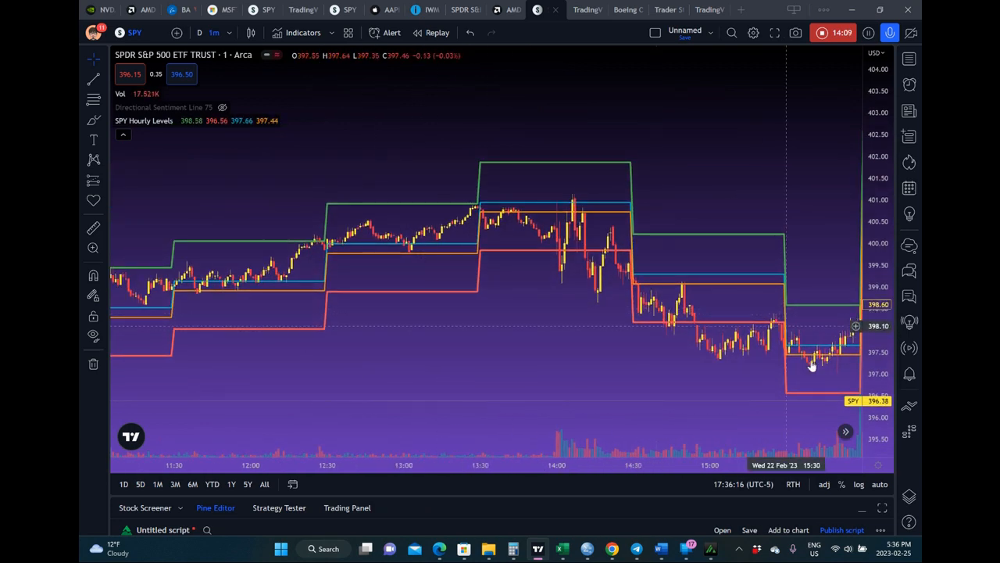
Step: Save the script under the name SPY Hourly Levels and collapse the Pine Editor to reveal the chart
left_click(881, 509)
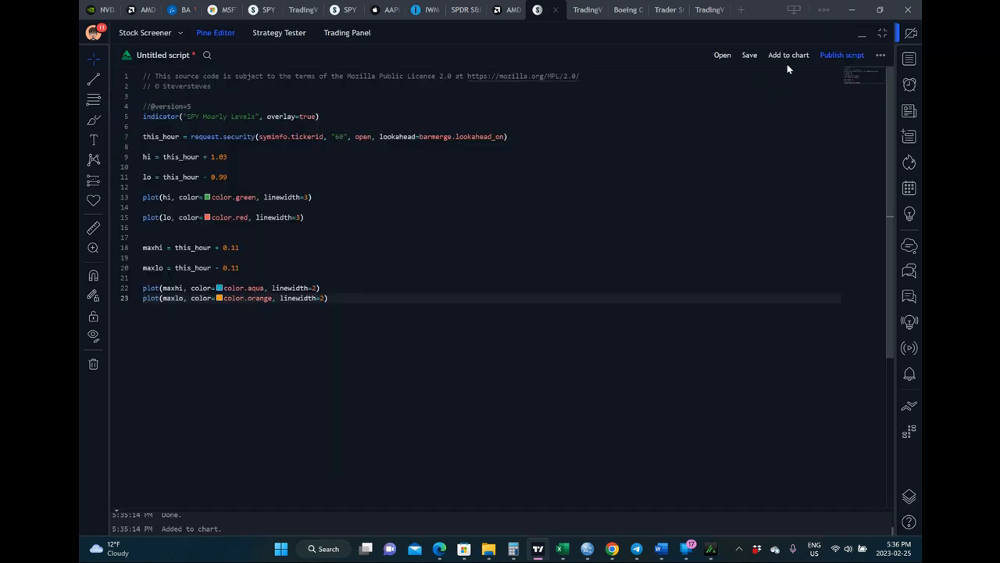
left_click(749, 57)
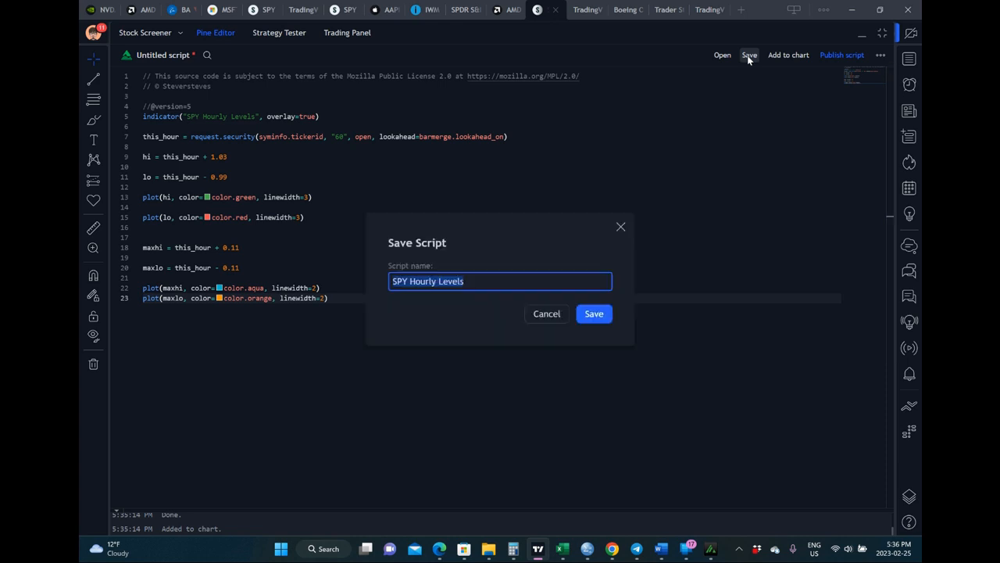
left_click(605, 316)
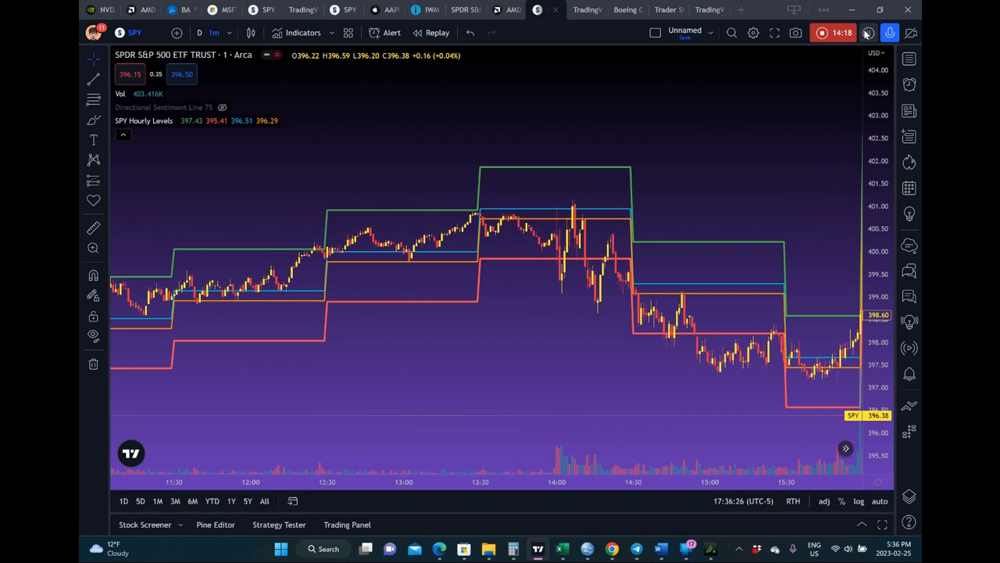
left_click(862, 34)
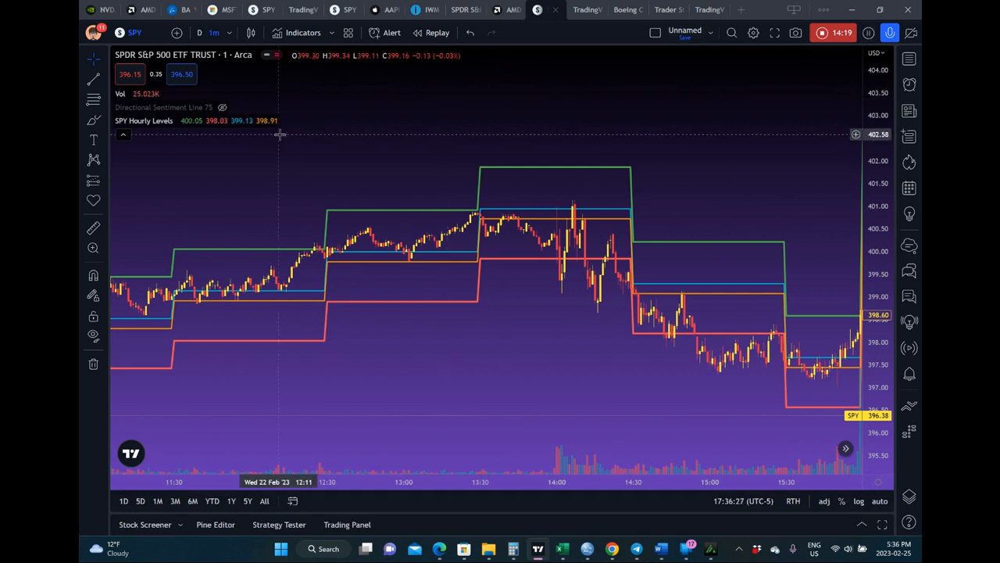
Step: Browse the personally saved scripts in the indicator library, then return to the SPY chart around 22 and 23 February
left_click(294, 42)
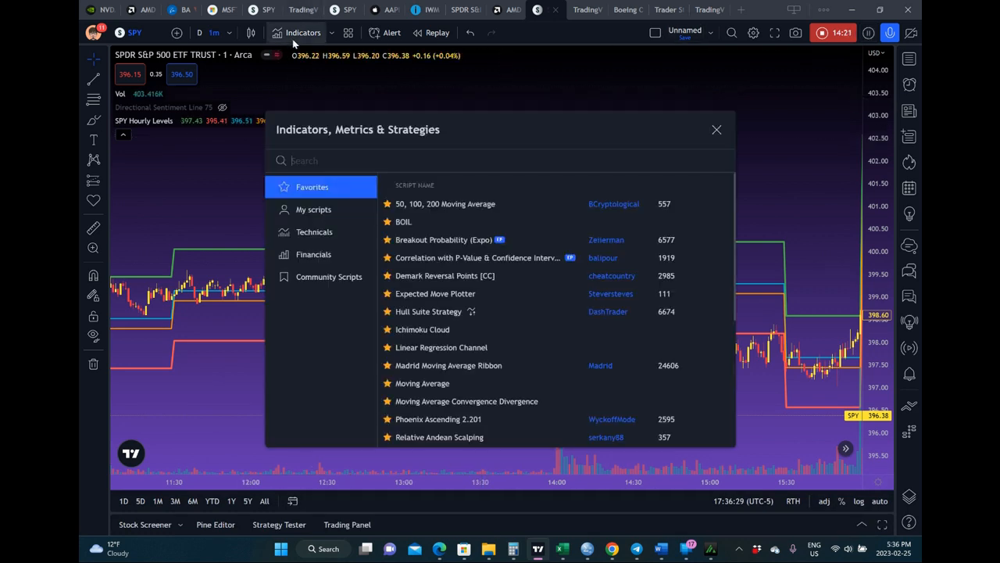
left_click(319, 211)
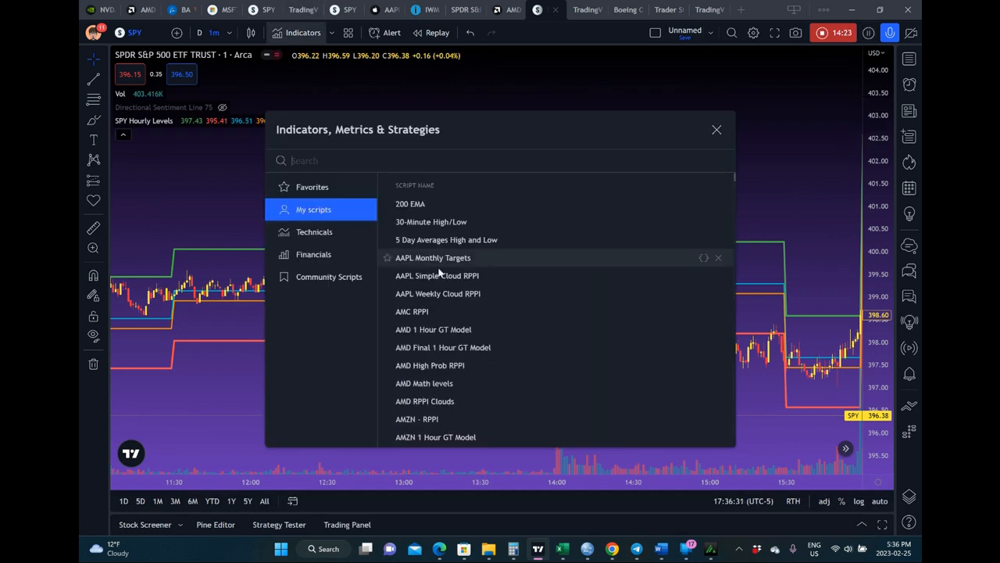
scroll(463, 322, "down", 12)
scroll(463, 322, "down", 4)
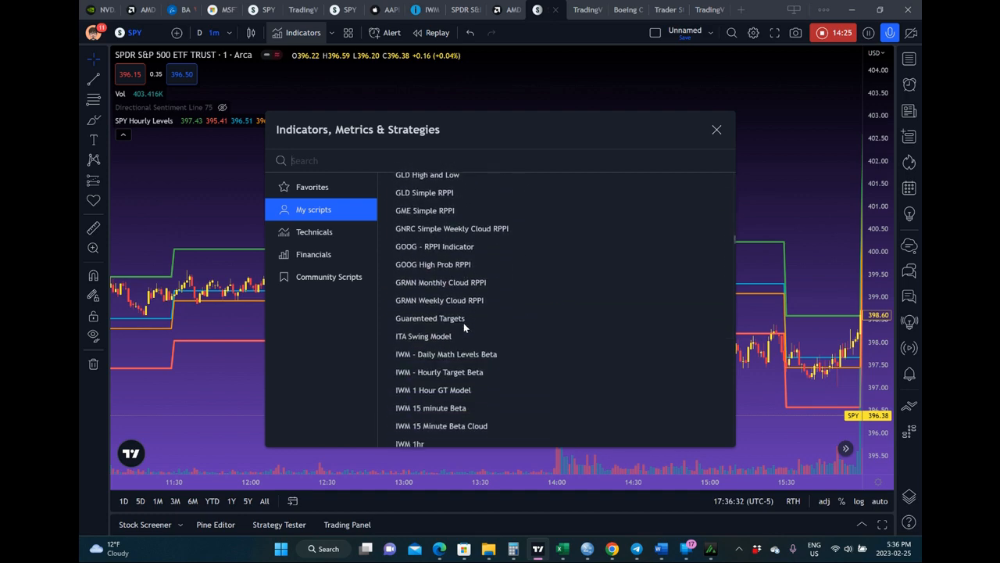
left_click(717, 130)
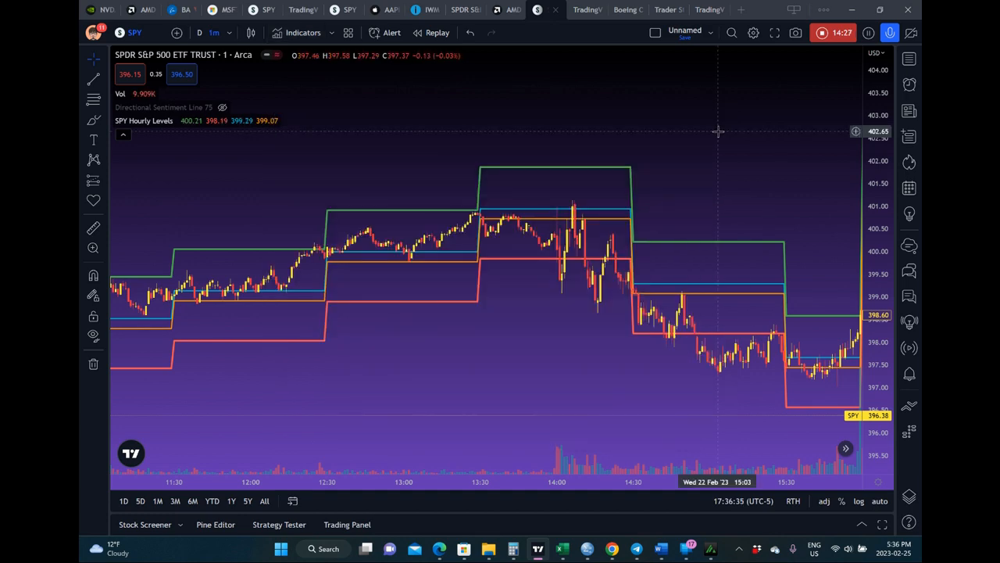
left_click_drag(739, 272, 552, 232)
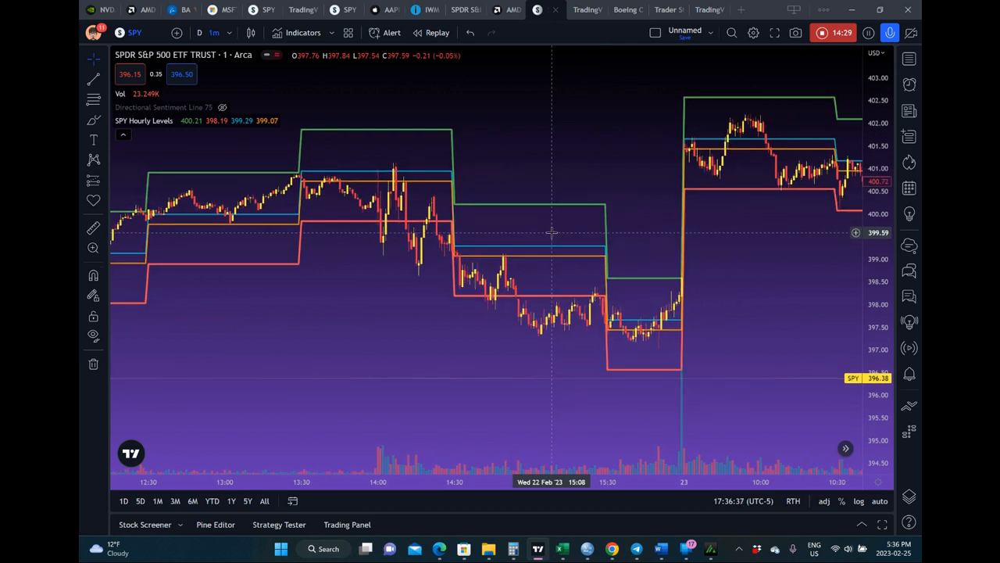